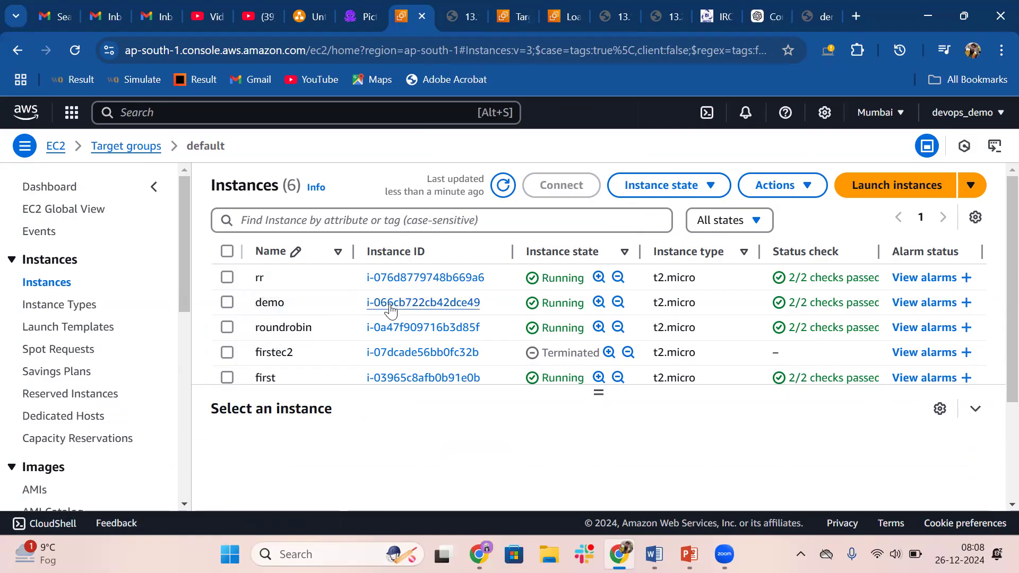
Examine the demo instance's summary and the load balancer's /first/ page, returning to the instance summary
{"action": "left_click", "coordinate": [414, 310]}
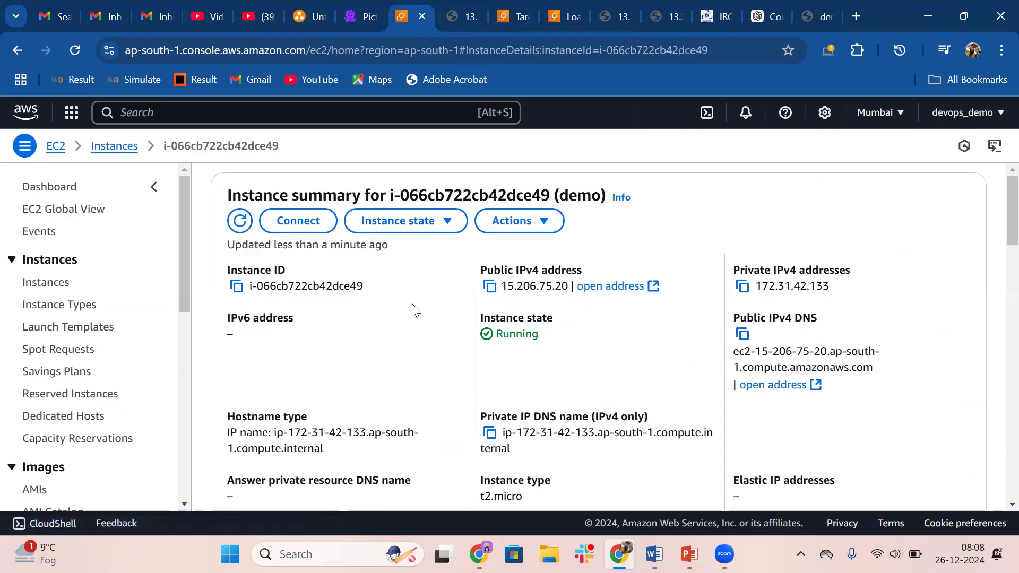
{"action": "left_click", "coordinate": [818, 16]}
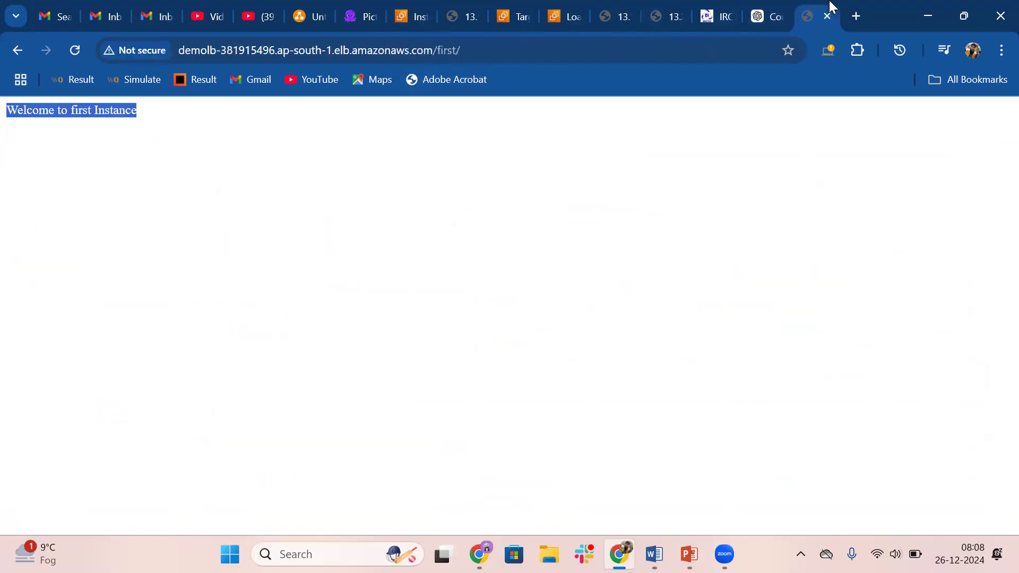
{"action": "left_click", "coordinate": [29, 149]}
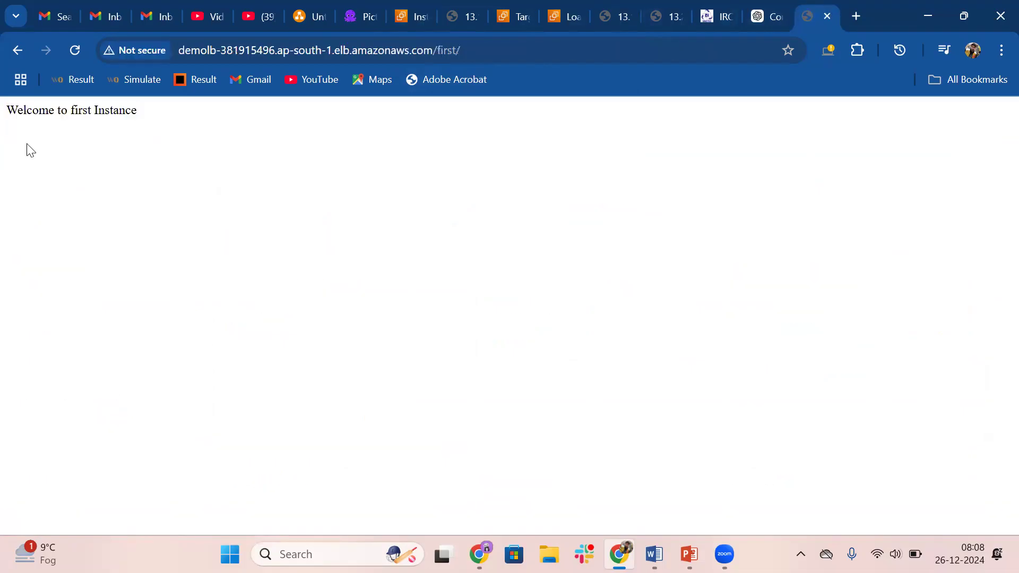
{"action": "left_click", "coordinate": [414, 8]}
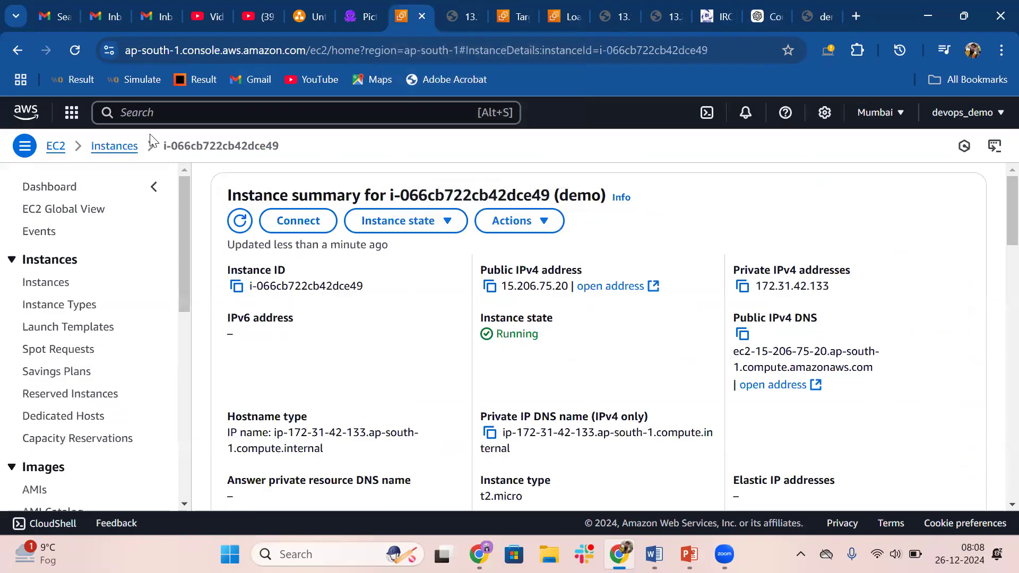
Begin launching a new EC2 instance from the instances list and expand the advanced details to reach the empty user data field
{"action": "left_click", "coordinate": [114, 147]}
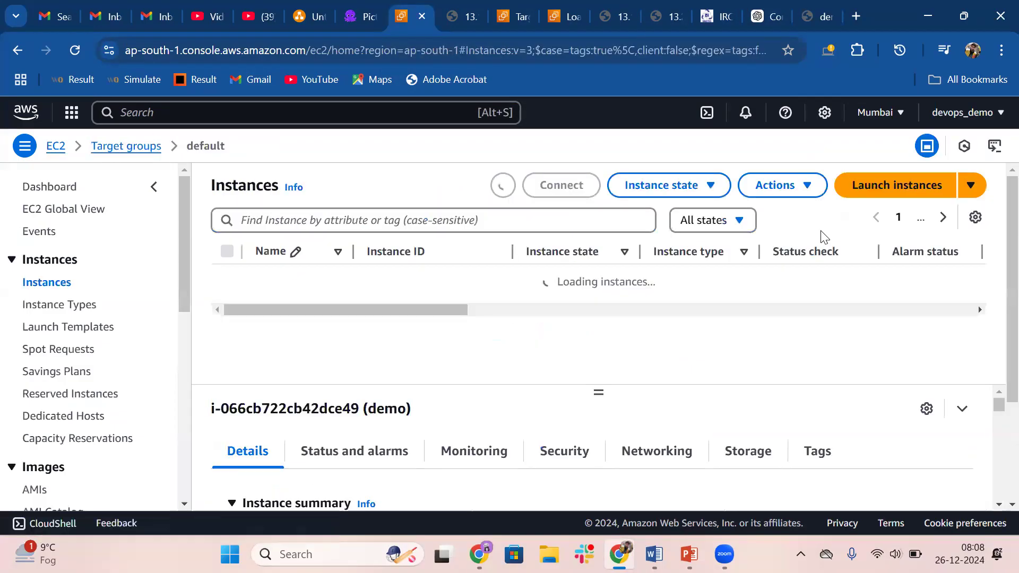
{"action": "left_click", "coordinate": [900, 198]}
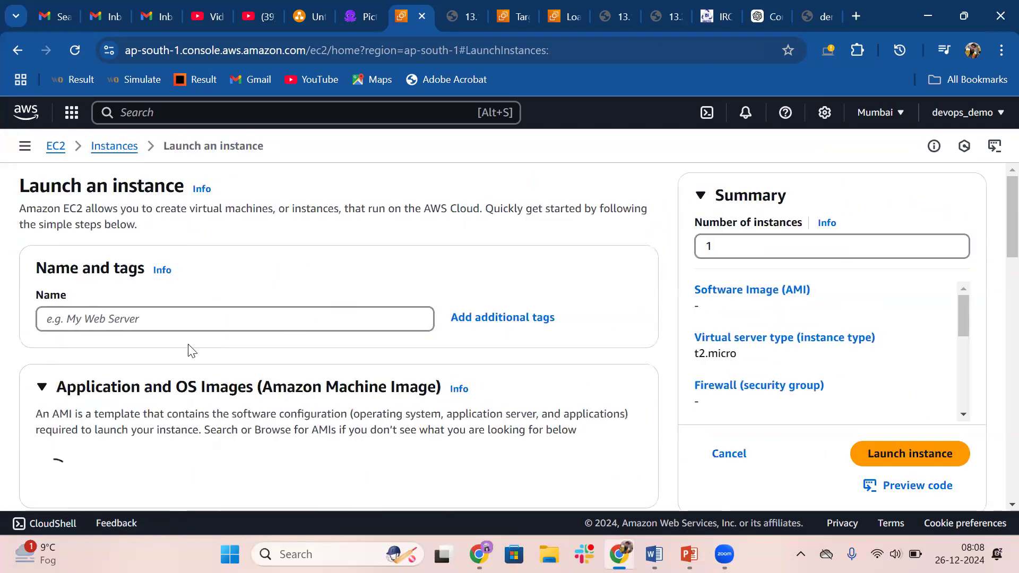
{"action": "scroll", "coordinate": [188, 344], "scroll_direction": "down", "scroll_amount": 3}
{"action": "scroll", "coordinate": [188, 344], "scroll_direction": "down", "scroll_amount": 2}
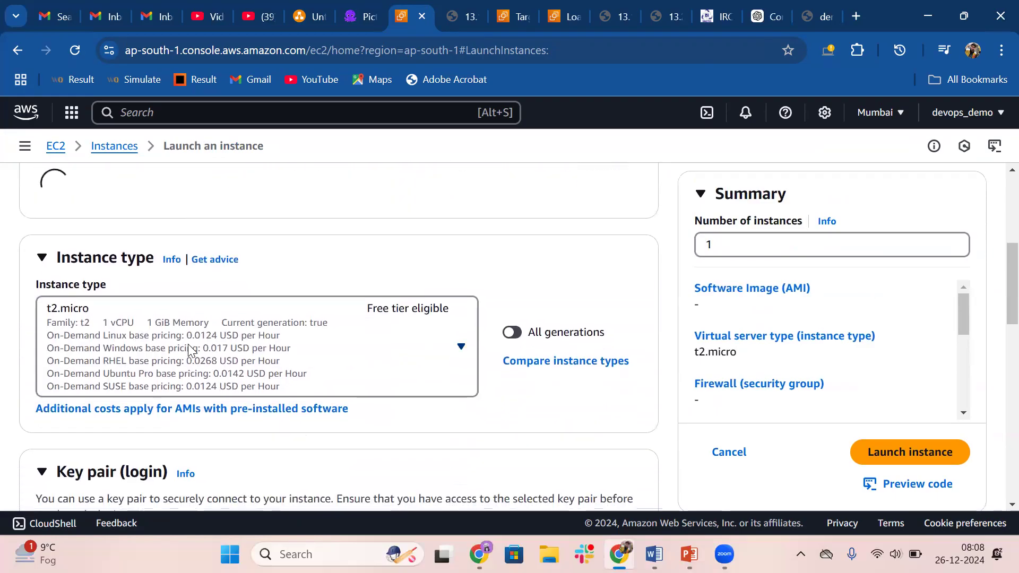
{"action": "scroll", "coordinate": [154, 353], "scroll_direction": "down", "scroll_amount": 5}
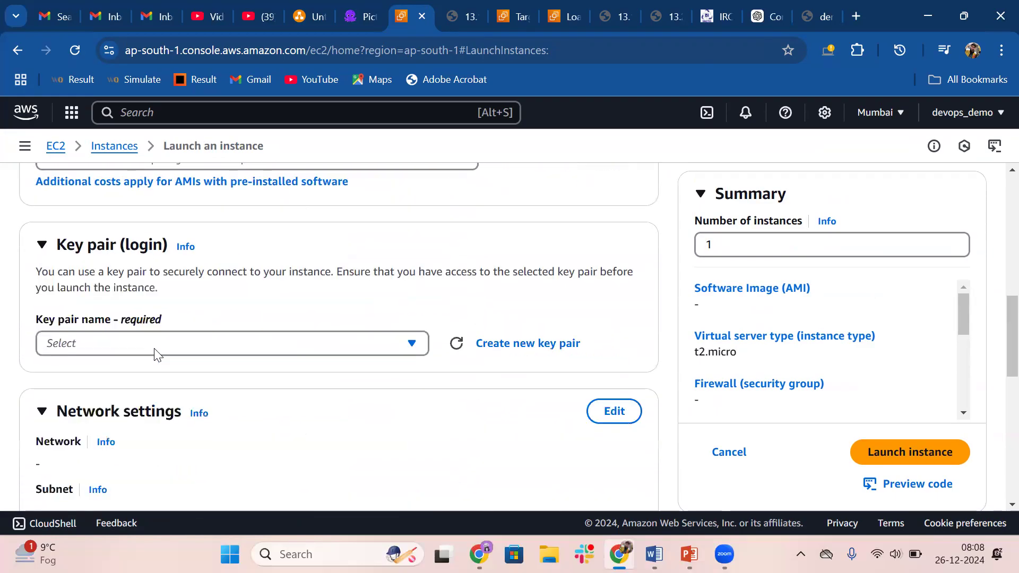
{"action": "scroll", "coordinate": [155, 348], "scroll_direction": "down", "scroll_amount": 6}
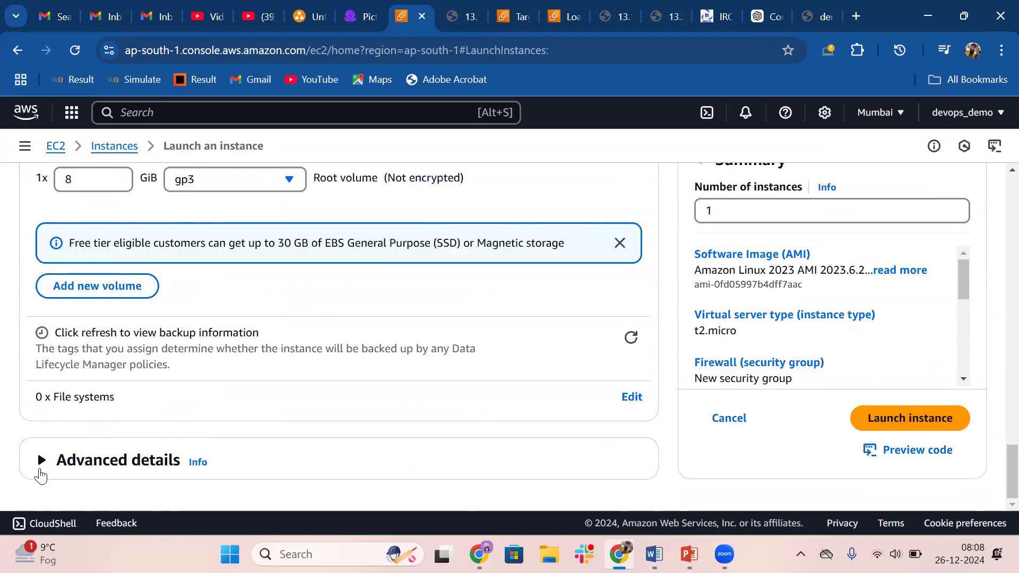
{"action": "left_click", "coordinate": [41, 459]}
{"action": "scroll", "coordinate": [44, 463], "scroll_direction": "down", "scroll_amount": 10}
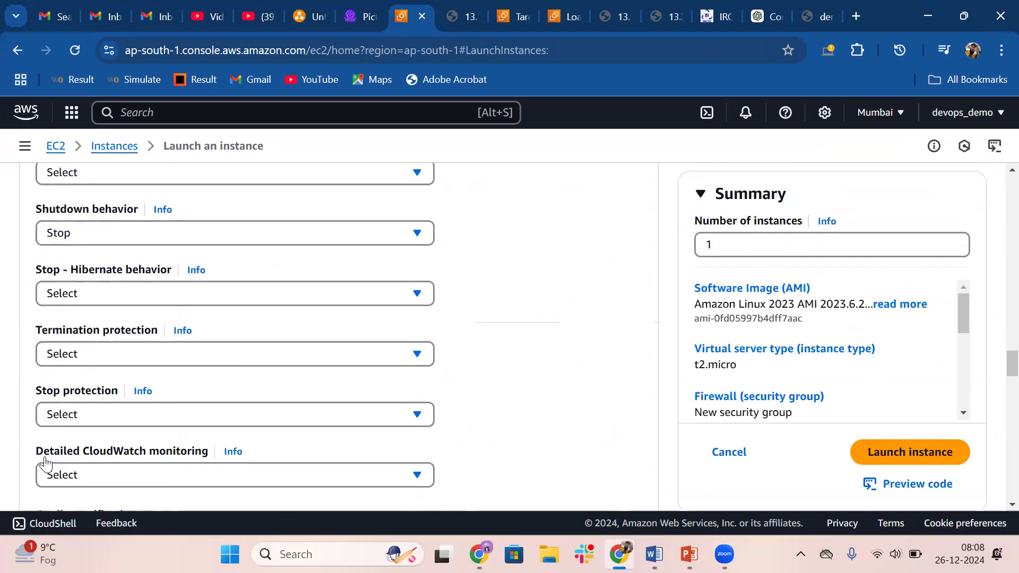
{"action": "scroll", "coordinate": [45, 461], "scroll_direction": "down", "scroll_amount": 15}
{"action": "left_click", "coordinate": [110, 283]}
{"action": "scroll", "coordinate": [109, 282], "scroll_direction": "up", "scroll_amount": 1}
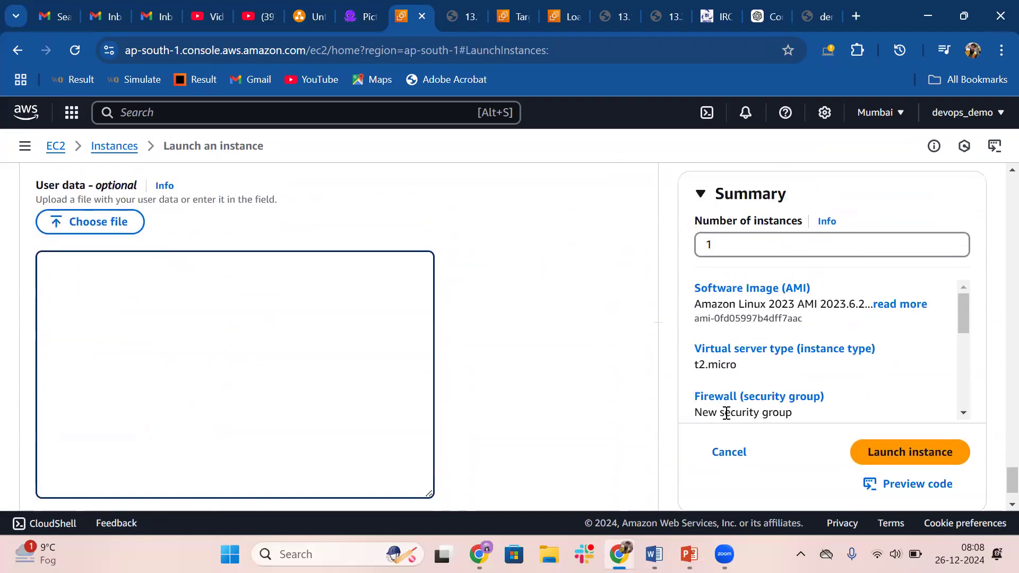
Copy the Apache bash script from the EC2 User Data Example slide in PowerPoint into the new instance's user data in Chrome
{"action": "left_click", "coordinate": [689, 554]}
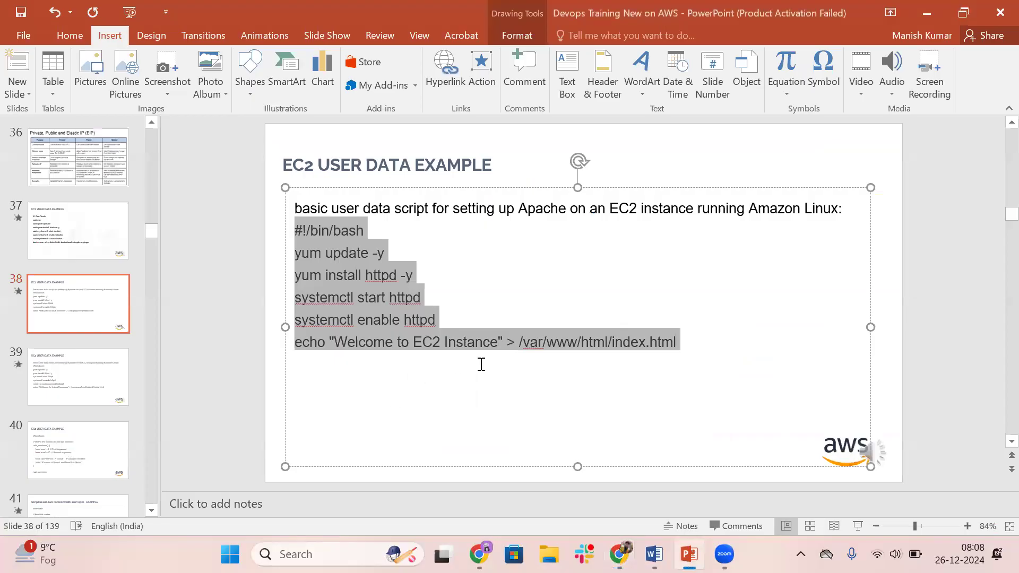
{"action": "left_click", "coordinate": [489, 366]}
{"action": "left_click_drag", "start_coordinate": [679, 342], "coordinate": [295, 233]}
{"action": "key", "text": "alt+Tab"}
{"action": "type", "text": "#!/bin/bash yum update -y yum install httpd -y systemctl start httpd systemctl enable httpd echo \"Welcome to EC2 Instance\" > /var/www/html/index.html"}
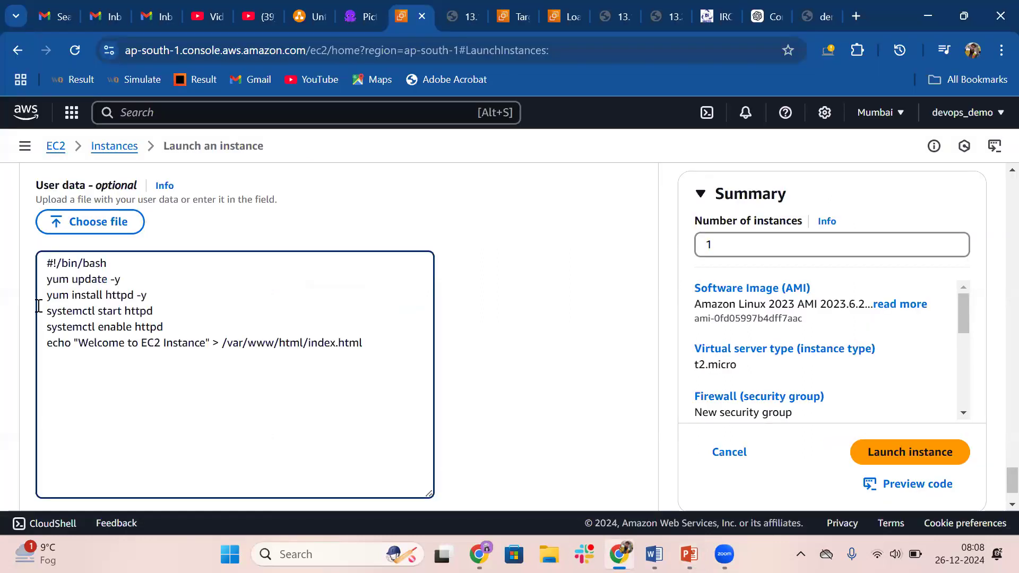
{"action": "left_click_drag", "start_coordinate": [154, 311], "coordinate": [113, 328]}
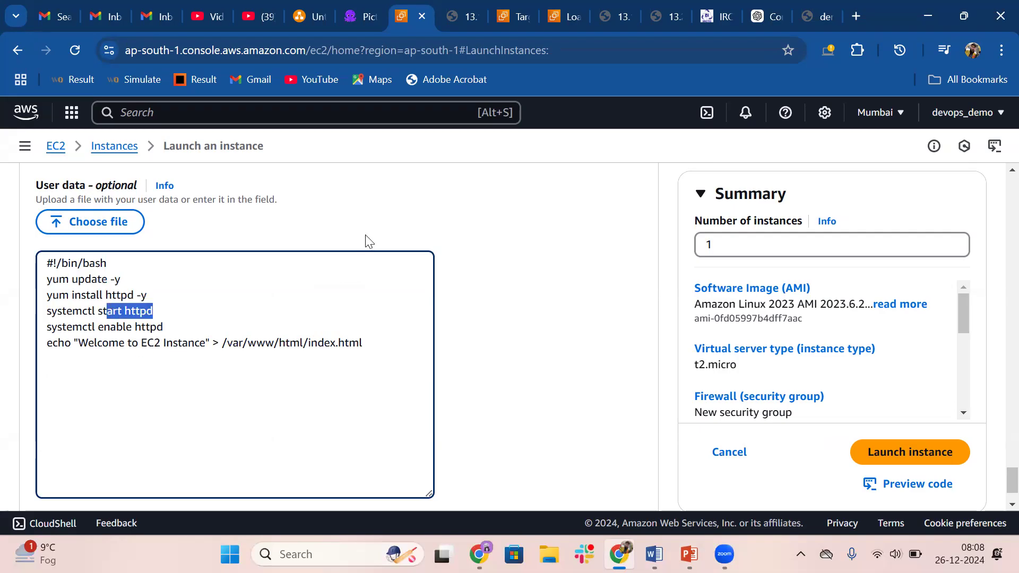
Name the new instance "public ec2"
{"action": "scroll", "coordinate": [366, 236], "scroll_direction": "up", "scroll_amount": 20}
{"action": "scroll", "coordinate": [366, 239], "scroll_direction": "up", "scroll_amount": 15}
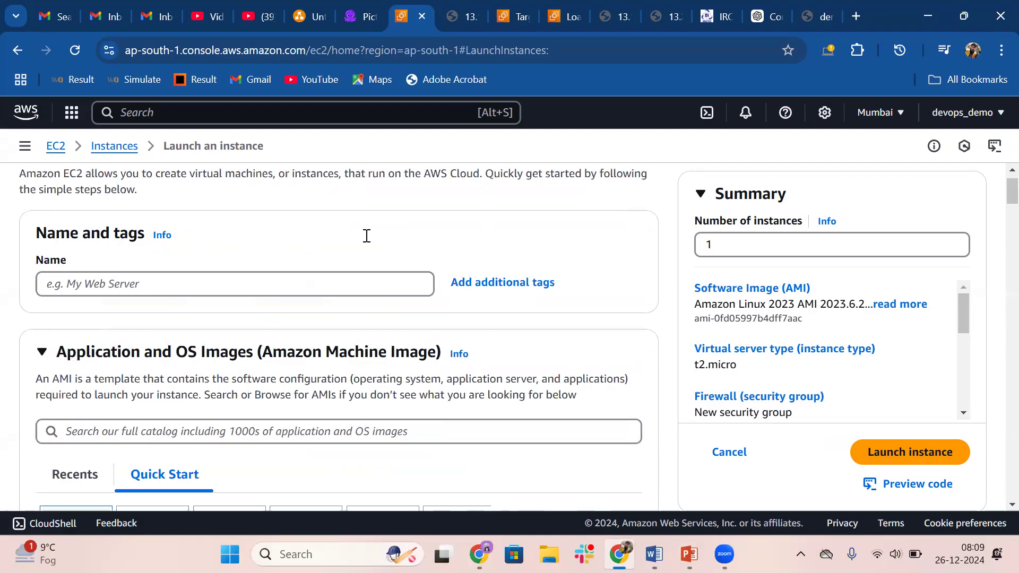
{"action": "scroll", "coordinate": [366, 236], "scroll_direction": "up", "scroll_amount": 1}
{"action": "left_click", "coordinate": [82, 324]}
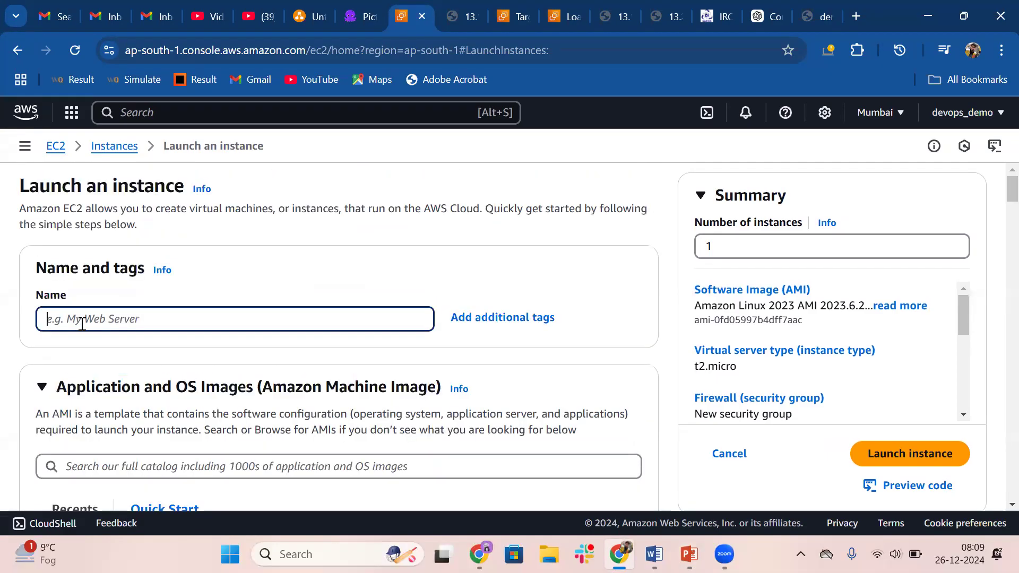
{"action": "type", "text": "public-ec2"}
Select demo_key as the key pair for logging in to the instance
{"action": "scroll", "coordinate": [82, 324], "scroll_direction": "down", "scroll_amount": 10}
{"action": "scroll", "coordinate": [191, 322], "scroll_direction": "down", "scroll_amount": 3}
{"action": "left_click", "coordinate": [315, 264]}
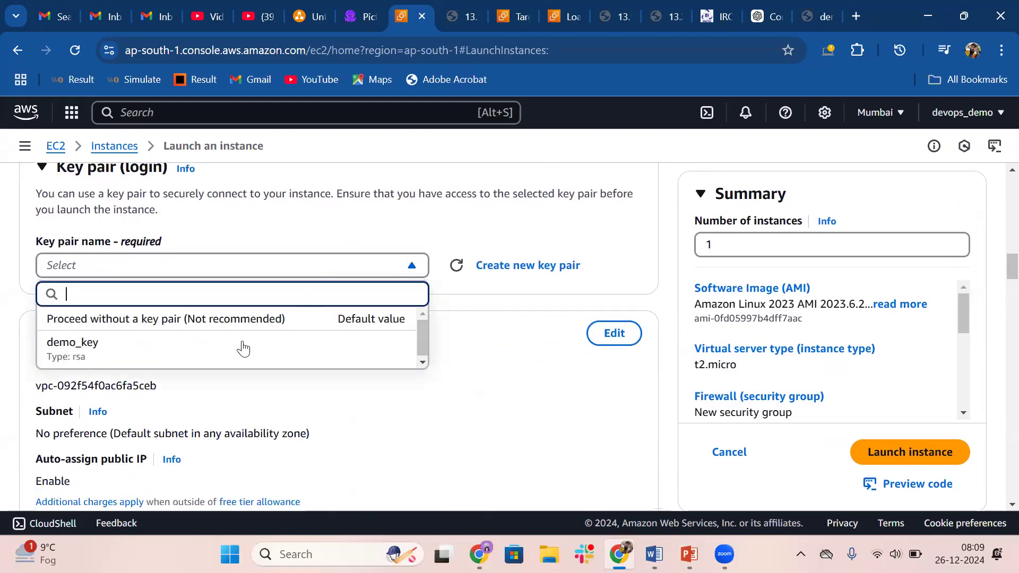
{"action": "left_click", "coordinate": [159, 353]}
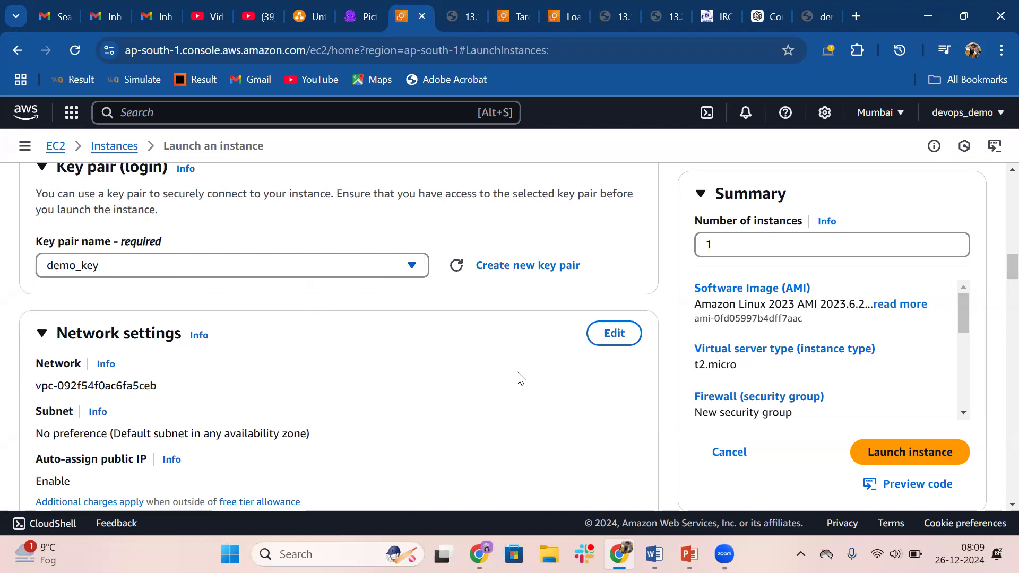
Edit the network settings and choose subnet-013e845091bcf7f3f in availability zone ap-south-1a
{"action": "left_click", "coordinate": [613, 333]}
{"action": "scroll", "coordinate": [200, 374], "scroll_direction": "down", "scroll_amount": 4}
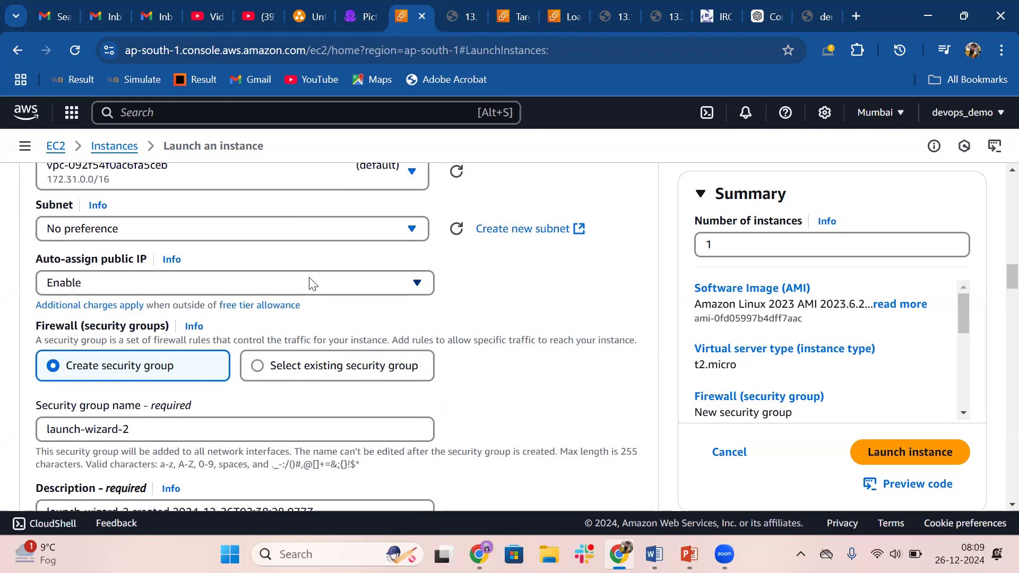
{"action": "left_click", "coordinate": [317, 226]}
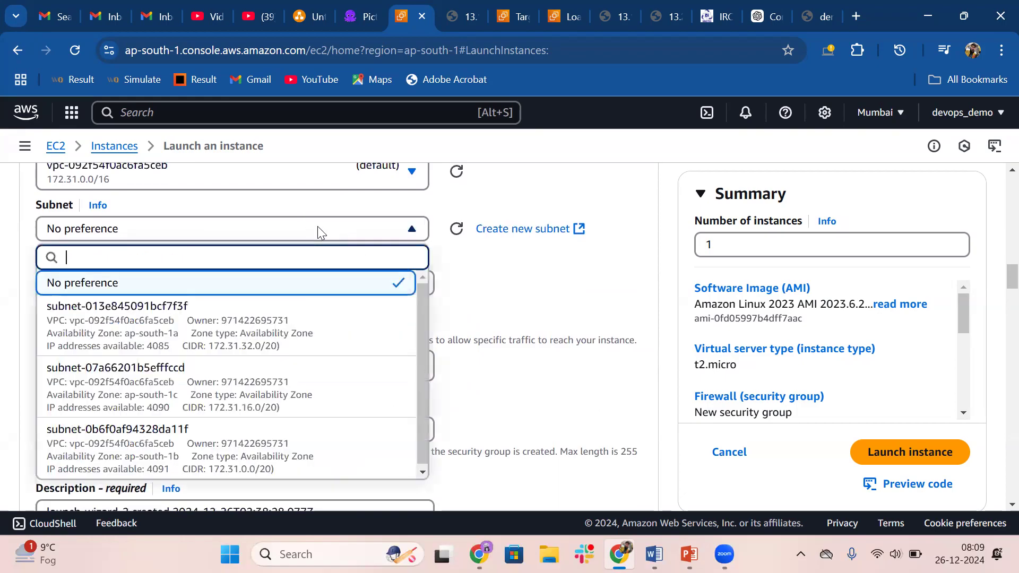
{"action": "left_click", "coordinate": [154, 340]}
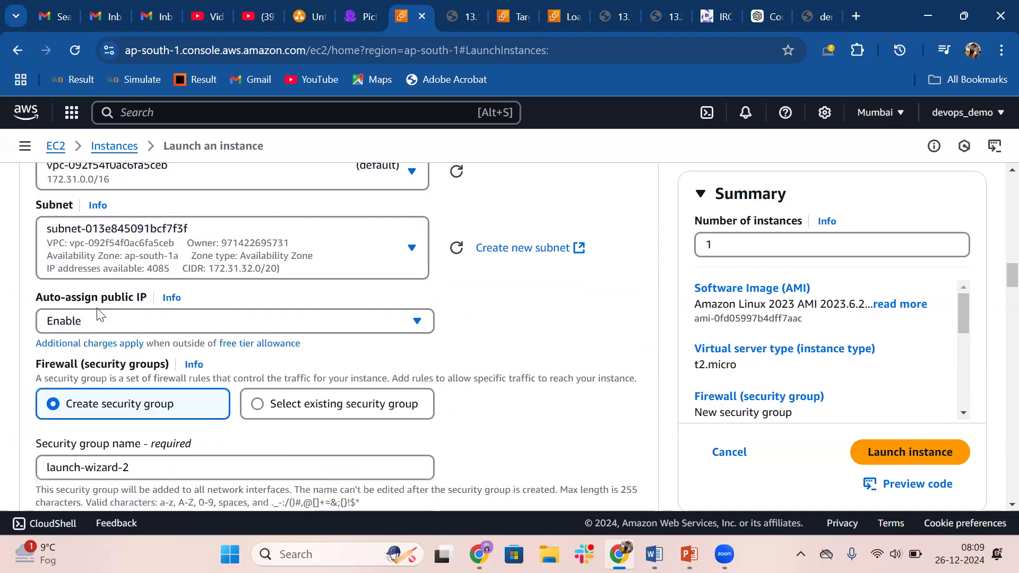
Use an existing security group for the firewall and assign launch-wizard-1
{"action": "scroll", "coordinate": [247, 366], "scroll_direction": "down", "scroll_amount": 2}
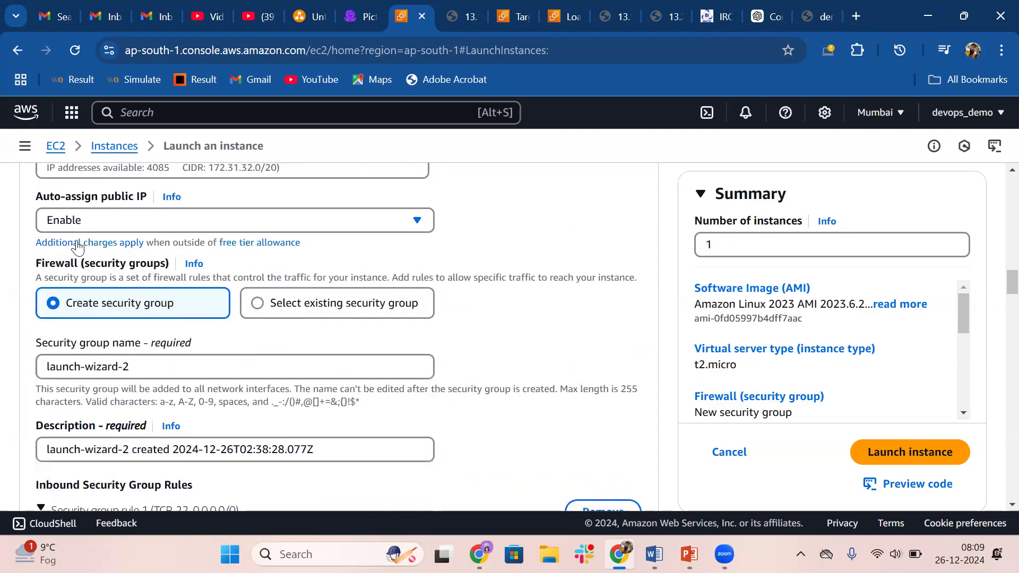
{"action": "left_click", "coordinate": [272, 301]}
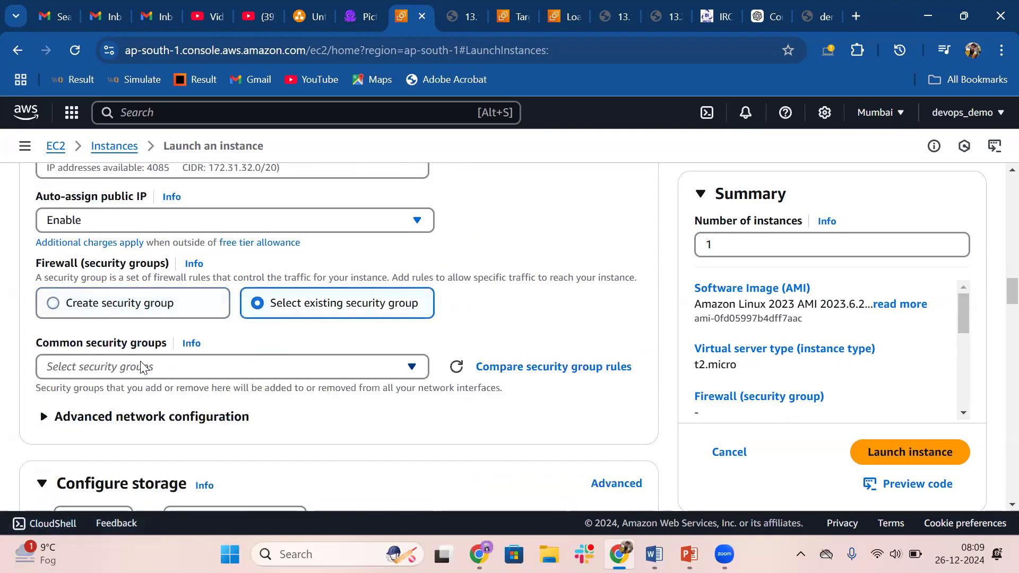
{"action": "left_click", "coordinate": [142, 367]}
{"action": "left_click", "coordinate": [117, 423]}
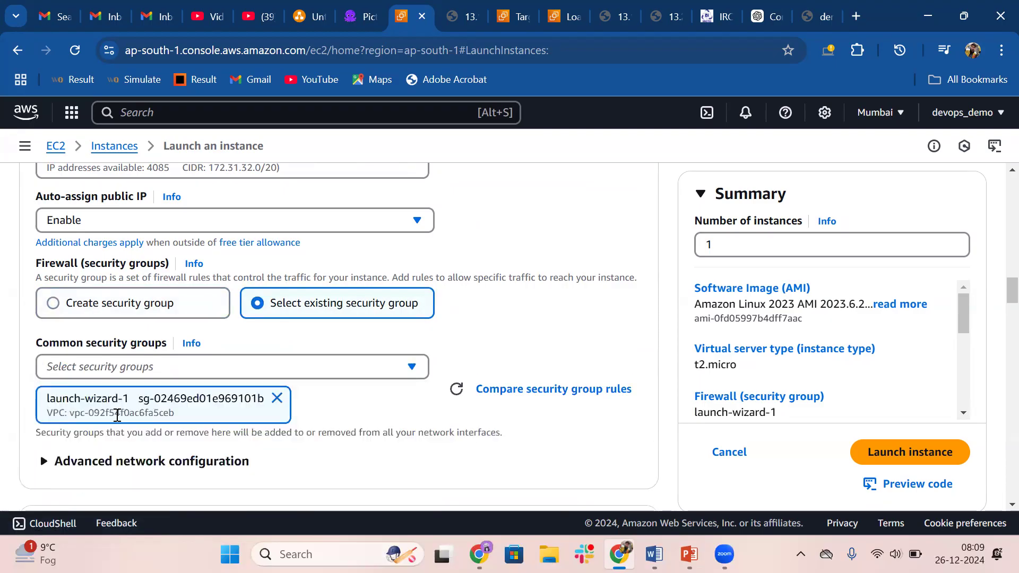
Change the echo message in the user data script to "Welcome to public EC2 Instance" and review the launch settings
{"action": "scroll", "coordinate": [317, 403], "scroll_direction": "down", "scroll_amount": 3}
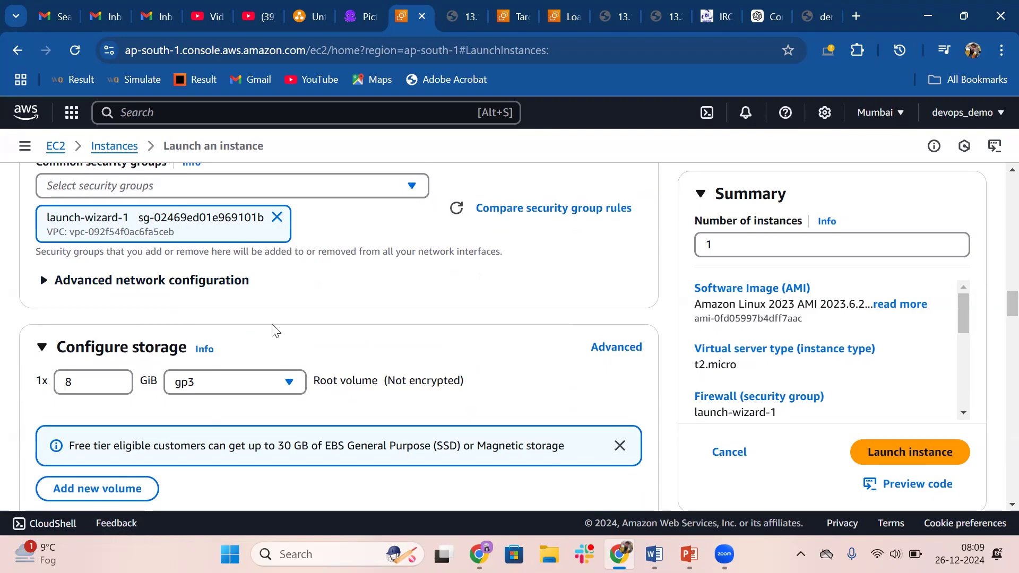
{"action": "scroll", "coordinate": [320, 331], "scroll_direction": "down", "scroll_amount": 15}
{"action": "scroll", "coordinate": [84, 433], "scroll_direction": "down", "scroll_amount": 15}
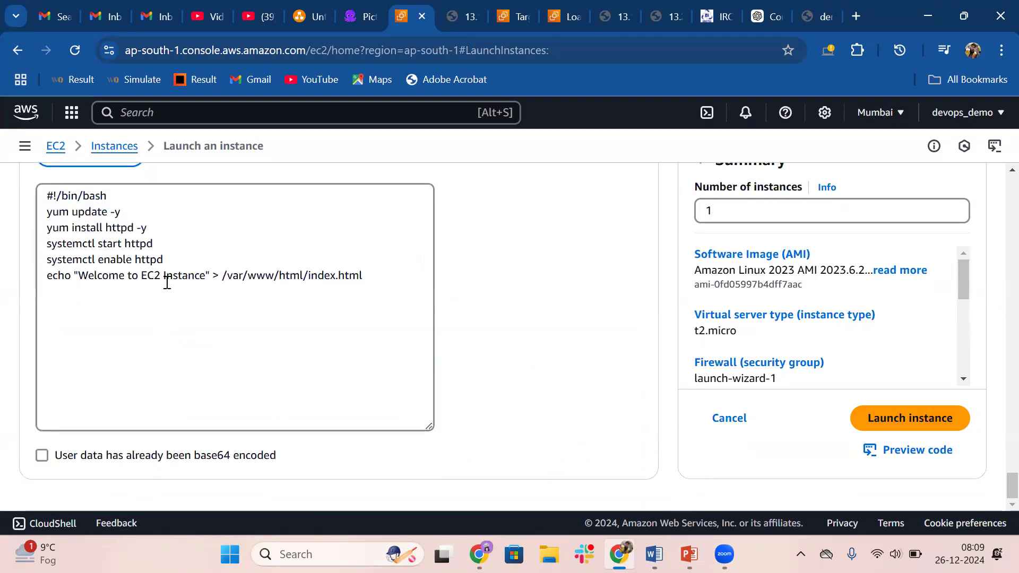
{"action": "left_click", "coordinate": [145, 279]}
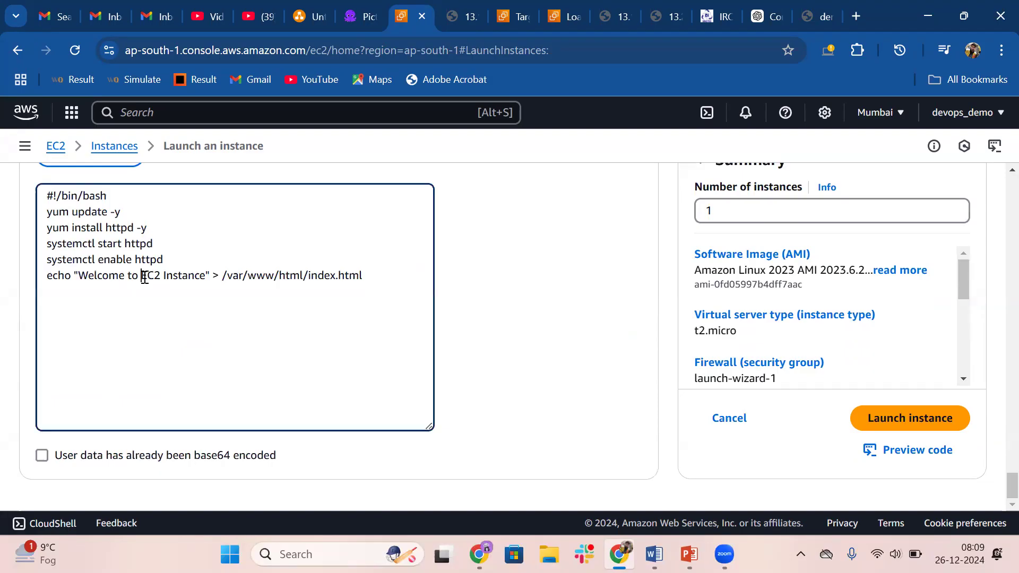
{"action": "type", "text": "public"}
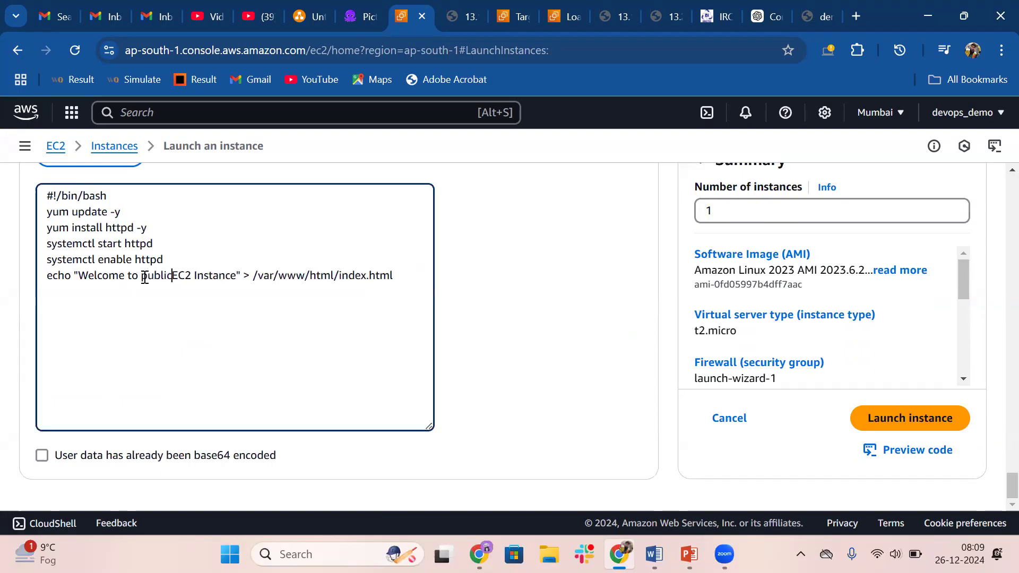
{"action": "scroll", "coordinate": [173, 274], "scroll_direction": "up", "scroll_amount": 20}
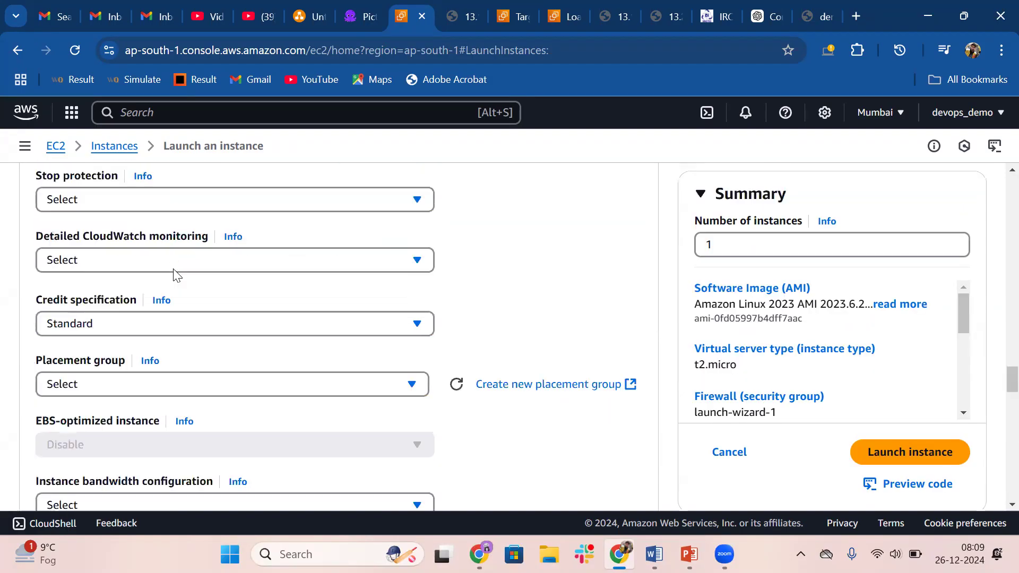
{"action": "scroll", "coordinate": [87, 286], "scroll_direction": "up", "scroll_amount": 15}
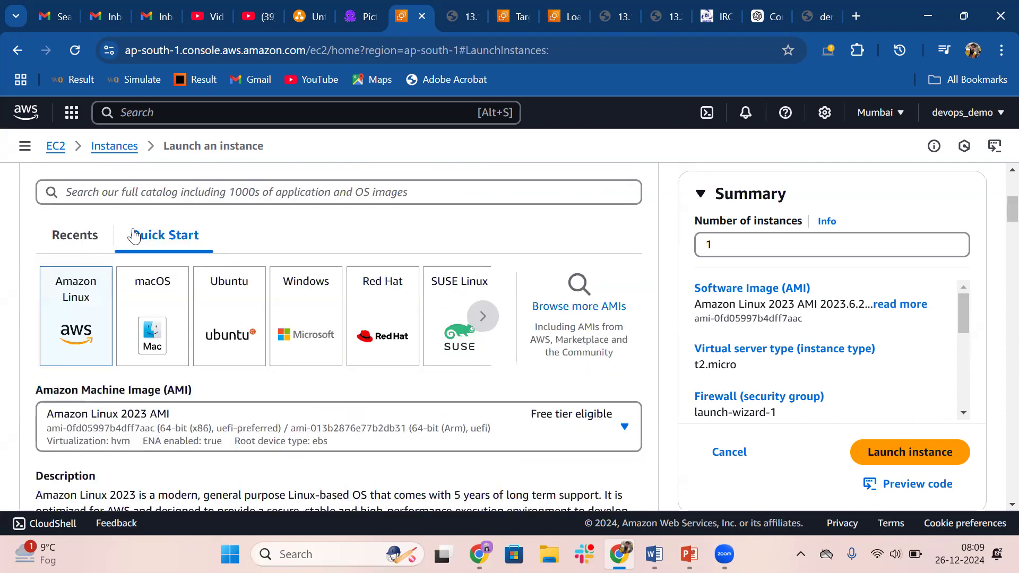
{"action": "scroll", "coordinate": [114, 346], "scroll_direction": "up", "scroll_amount": 5}
{"action": "scroll", "coordinate": [115, 346], "scroll_direction": "down", "scroll_amount": 20}
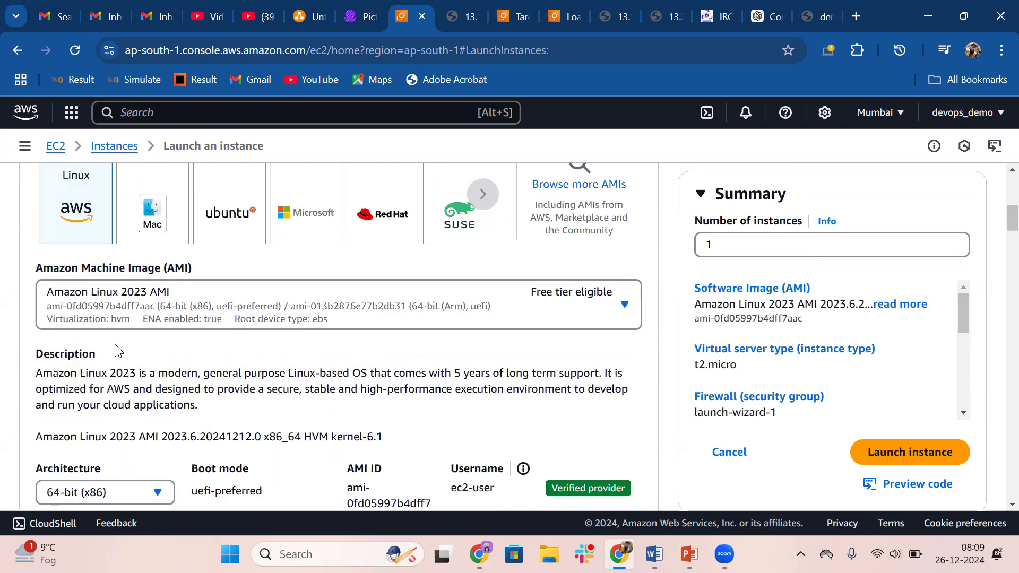
{"action": "scroll", "coordinate": [114, 346], "scroll_direction": "down", "scroll_amount": 10}
{"action": "left_click", "coordinate": [174, 276]}
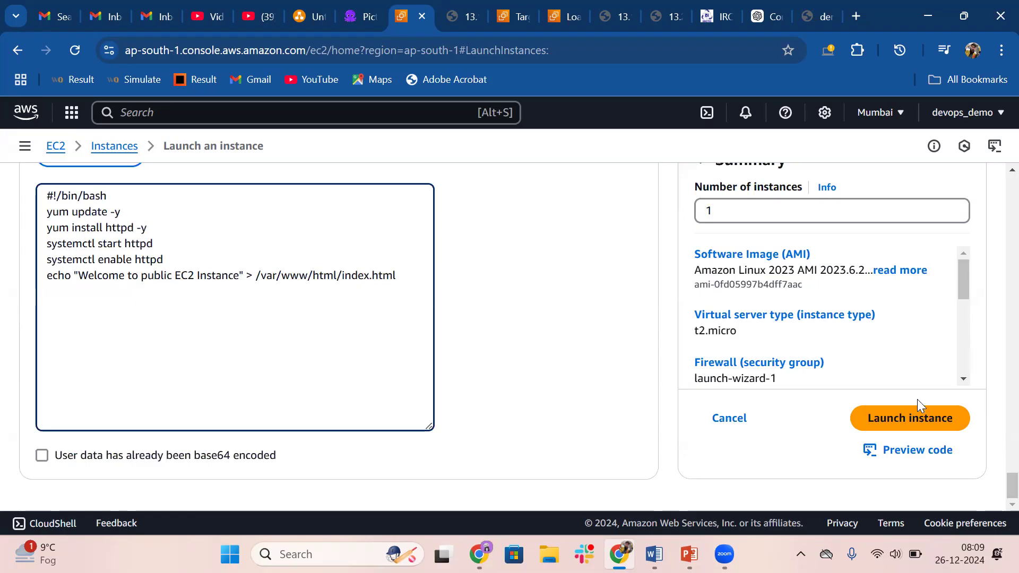
Launch the configured instance and open the summary of the newly created public ec2 instance
{"action": "left_click", "coordinate": [924, 417]}
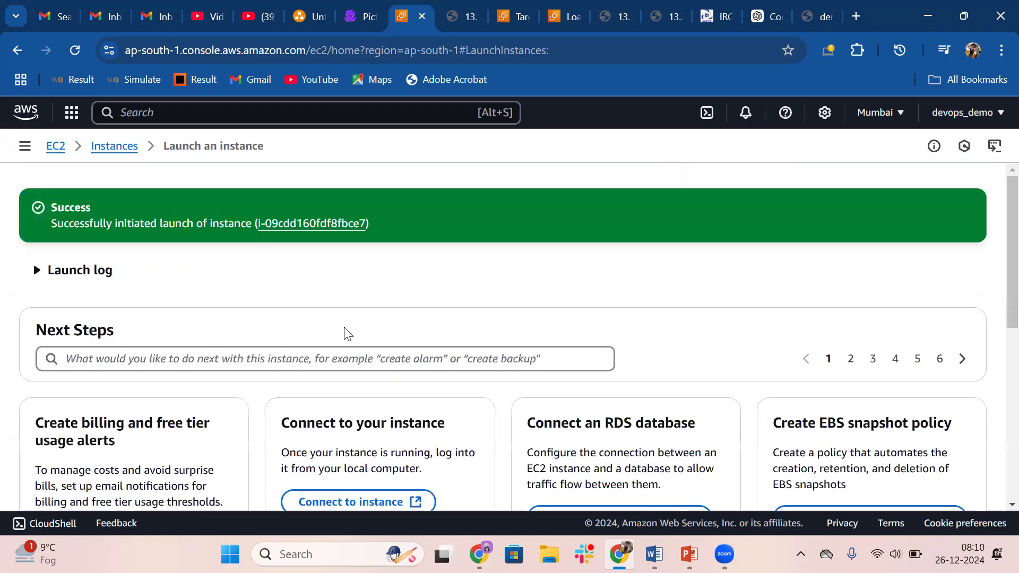
{"action": "left_click", "coordinate": [320, 224]}
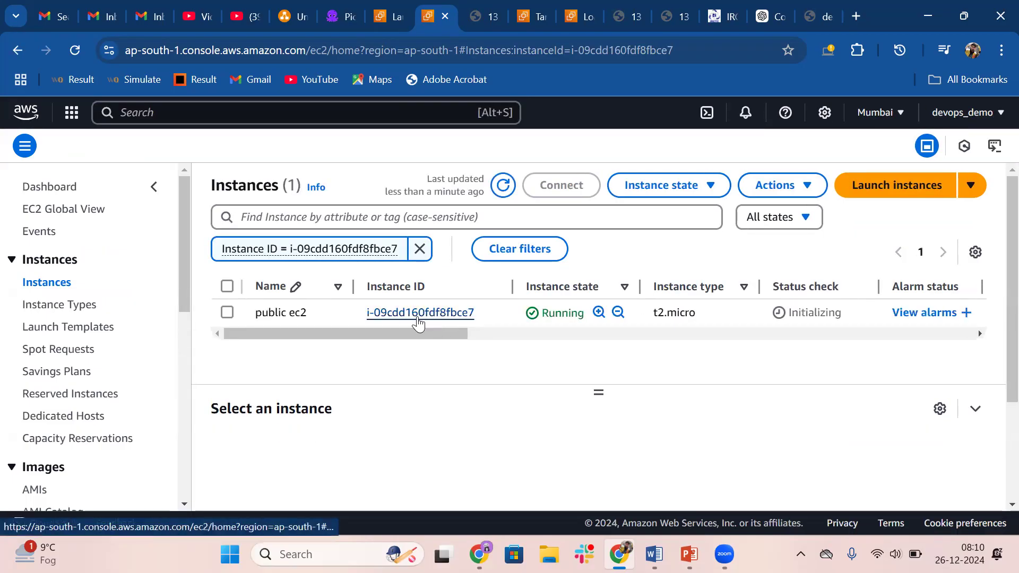
{"action": "left_click", "coordinate": [423, 314]}
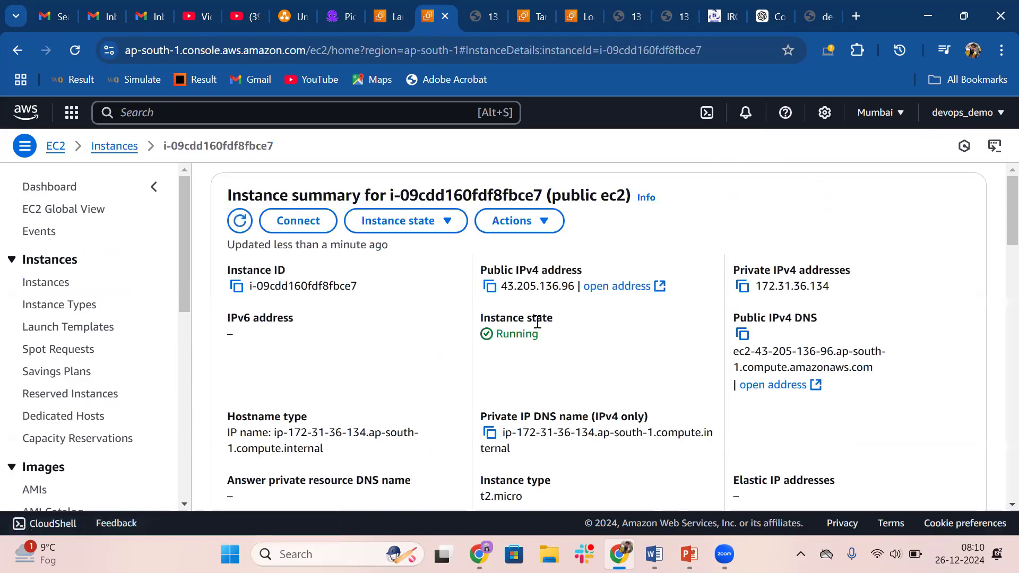
Open the instance's public IPv4 address and reload it as 43.205.136.96 without the https prefix
{"action": "left_click", "coordinate": [658, 295]}
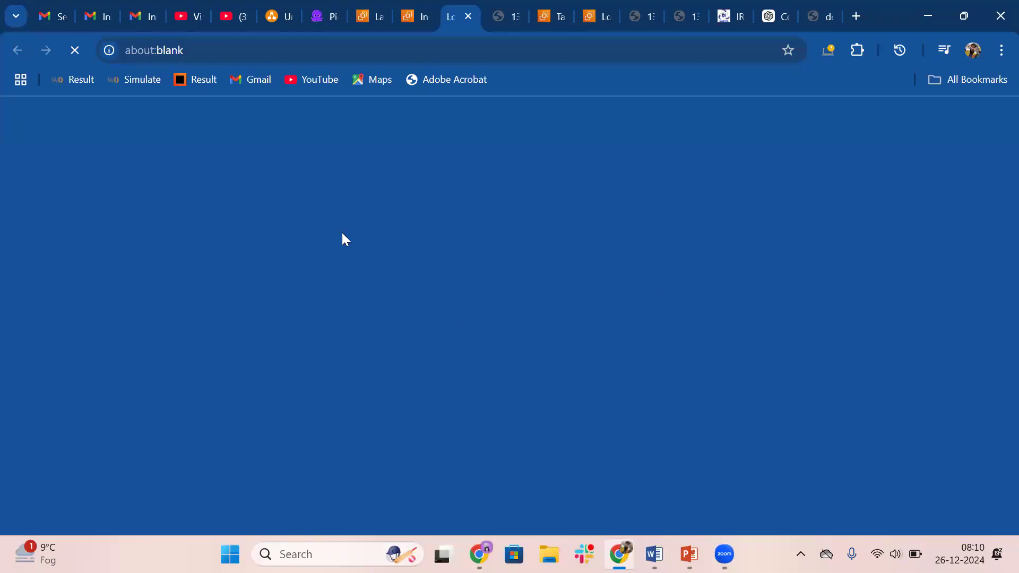
{"action": "left_click", "coordinate": [274, 49]}
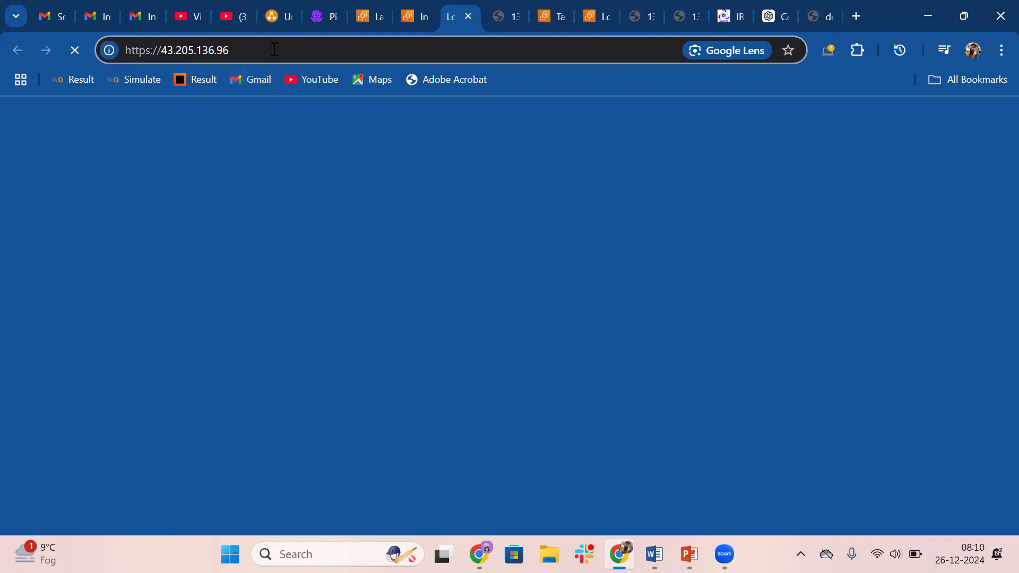
{"action": "key", "text": "BackSpace"}
{"action": "key", "text": "Return"}
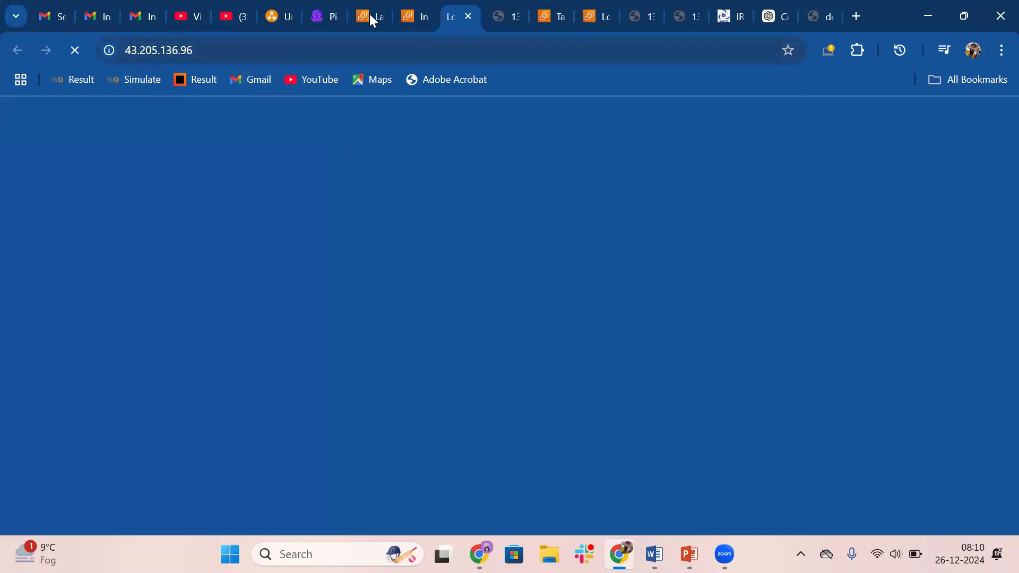
Check the summary details of the public ec2 instance while its web page loads
{"action": "left_click", "coordinate": [413, 12]}
{"action": "scroll", "coordinate": [586, 312], "scroll_direction": "down", "scroll_amount": 5}
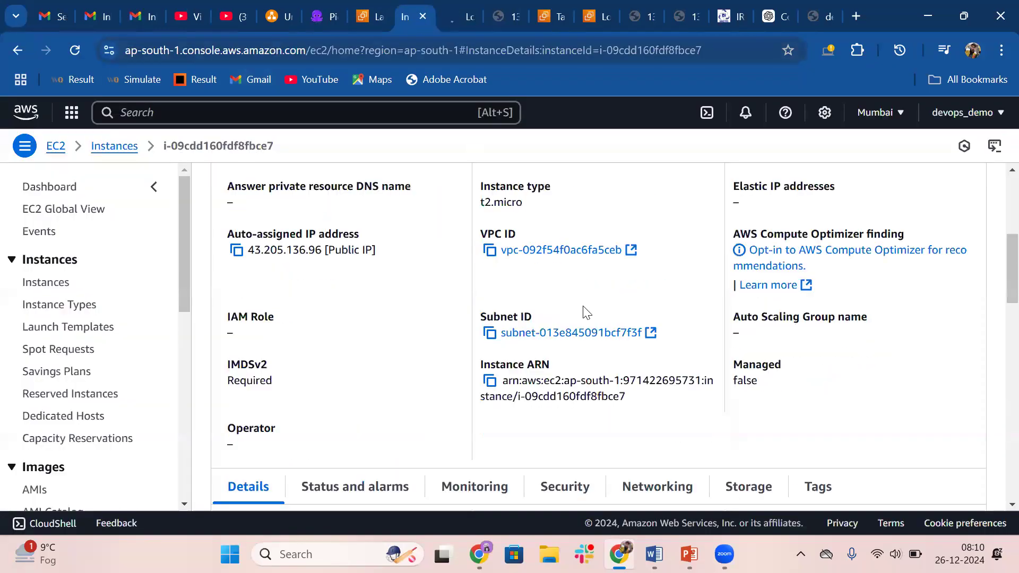
{"action": "scroll", "coordinate": [586, 312], "scroll_direction": "up", "scroll_amount": 5}
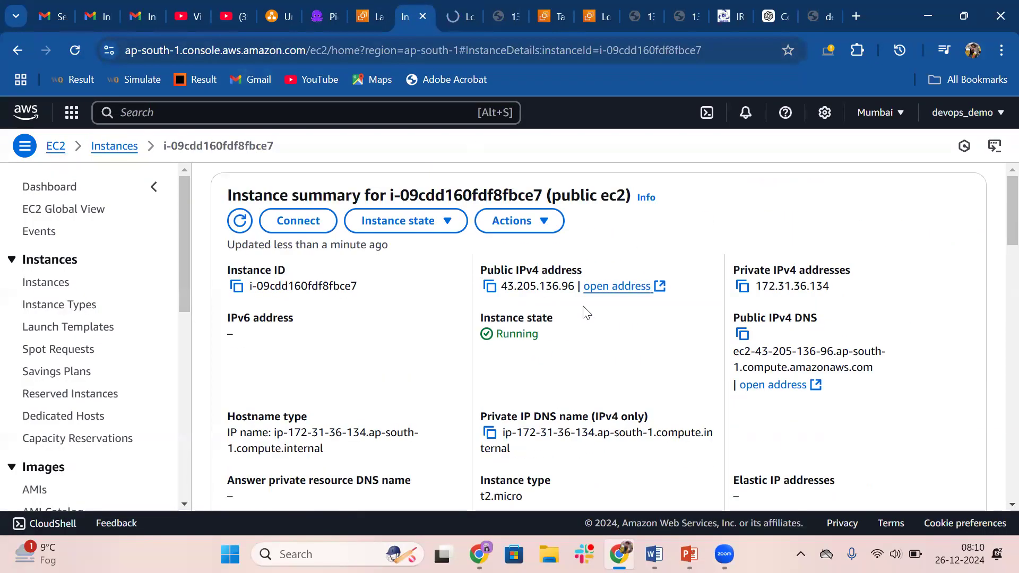
Reload the page at 43.205.136.96 until the custom user data message loads, and highlight that message
{"action": "left_click", "coordinate": [464, 7]}
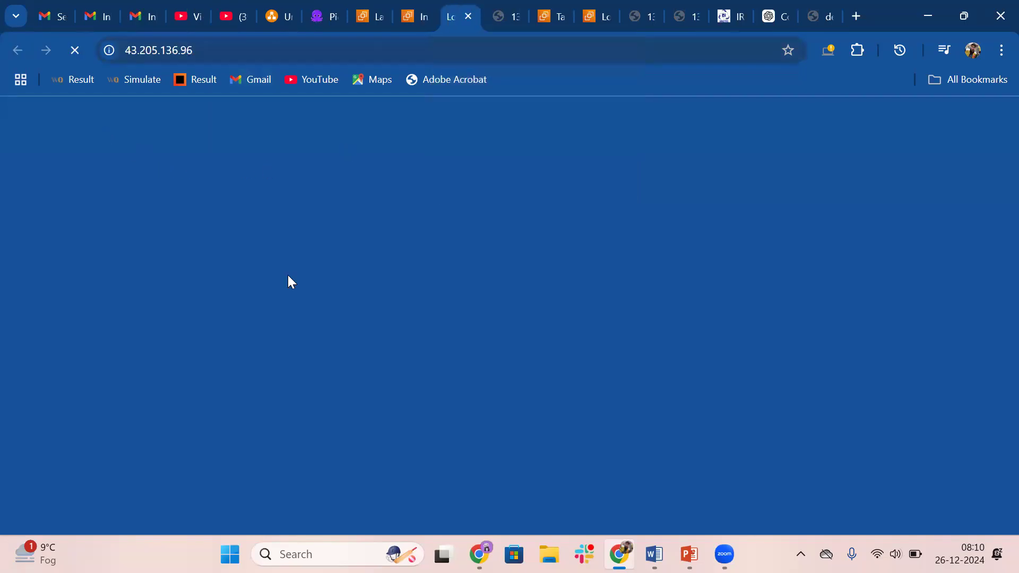
{"action": "left_click", "coordinate": [412, 6]}
{"action": "left_click", "coordinate": [452, 7]}
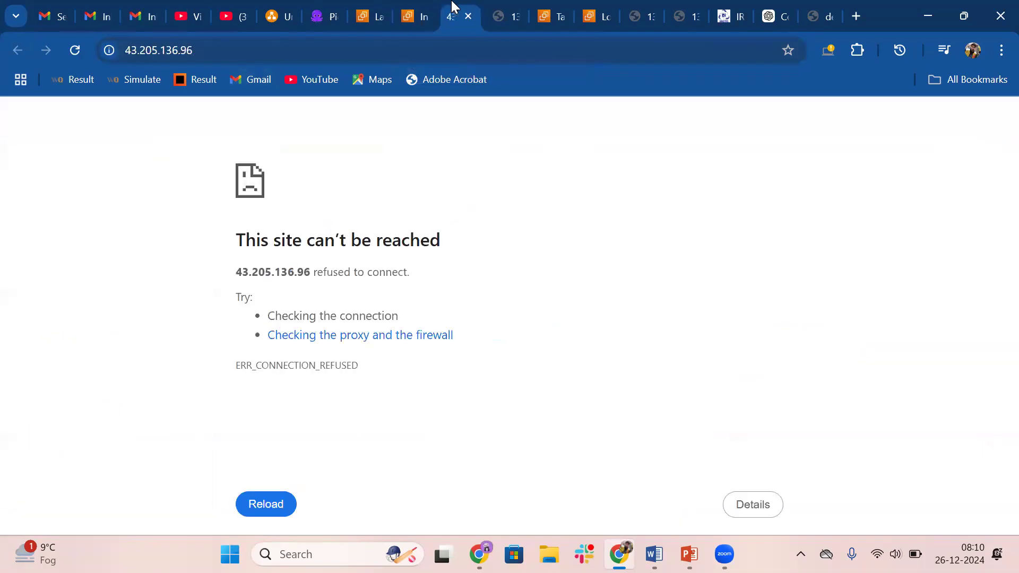
{"action": "left_click", "coordinate": [74, 52]}
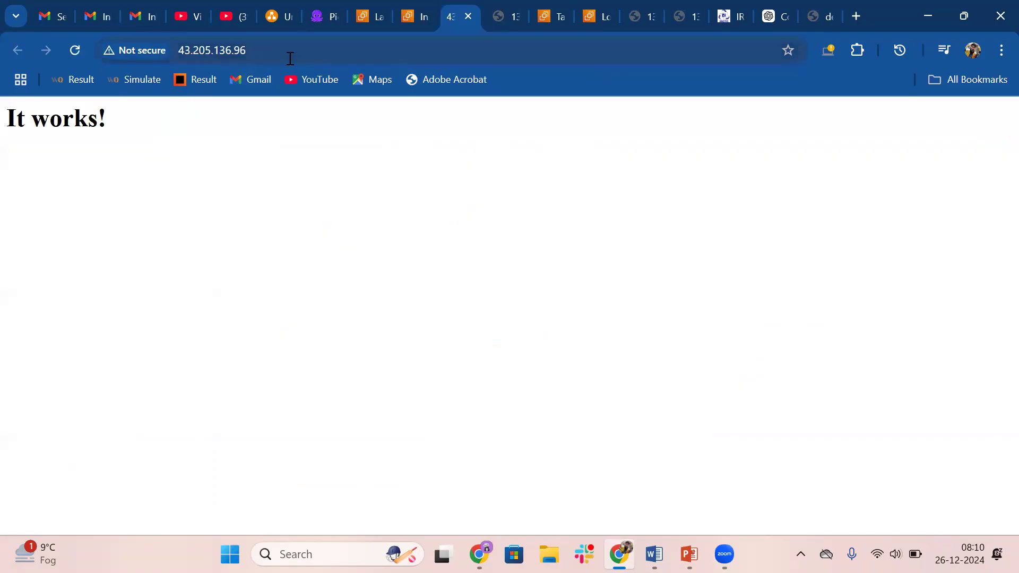
{"action": "left_click", "coordinate": [75, 51]}
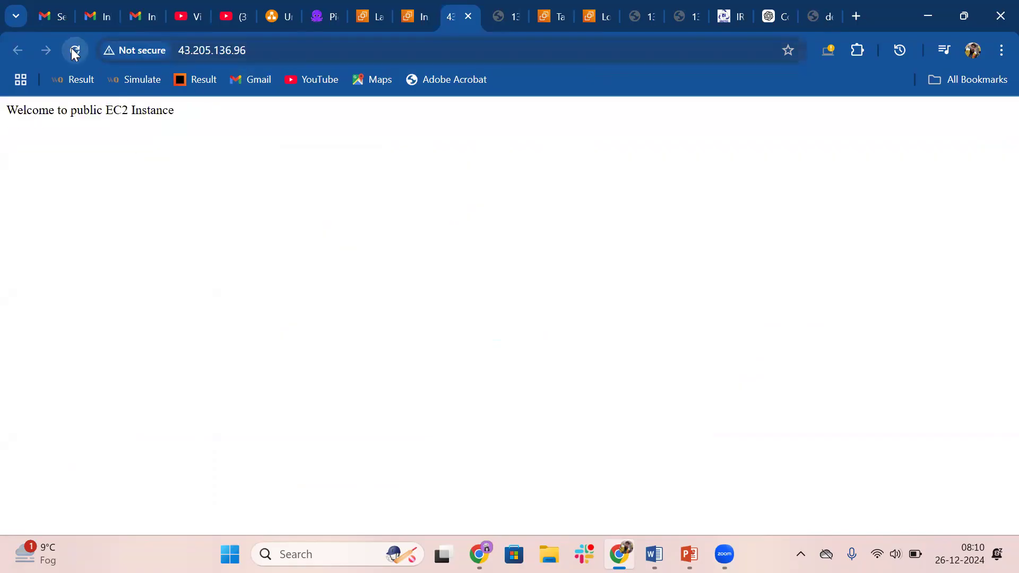
{"action": "left_click_drag", "start_coordinate": [3, 120], "coordinate": [195, 122]}
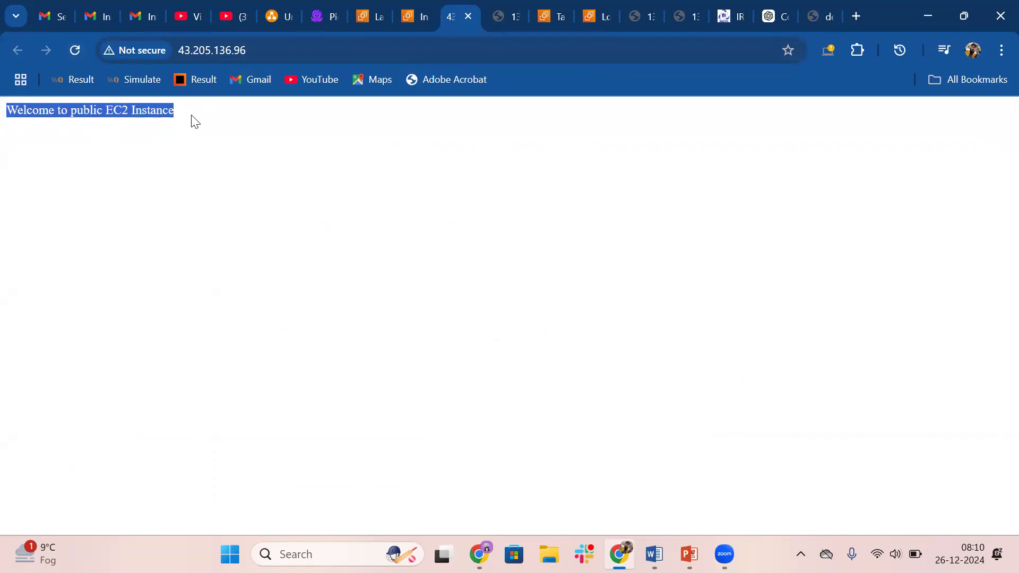
{"action": "left_click", "coordinate": [197, 121]}
{"action": "left_click_drag", "start_coordinate": [5, 116], "coordinate": [174, 117]}
Return to the AWS console and open the list of EC2 instances, comparing it with the web page
{"action": "left_click", "coordinate": [370, 7]}
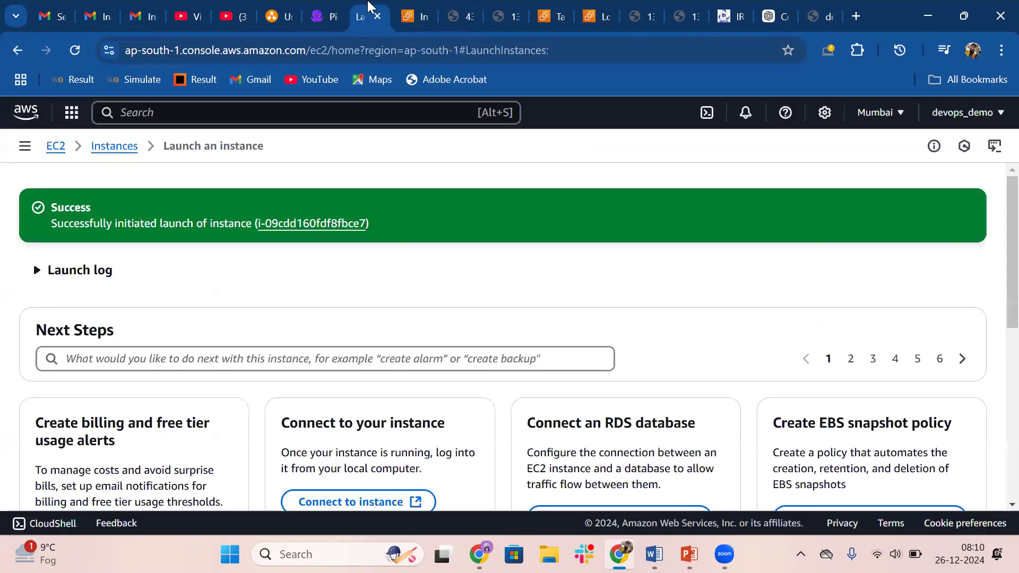
{"action": "left_click", "coordinate": [402, 8]}
{"action": "left_click", "coordinate": [120, 151]}
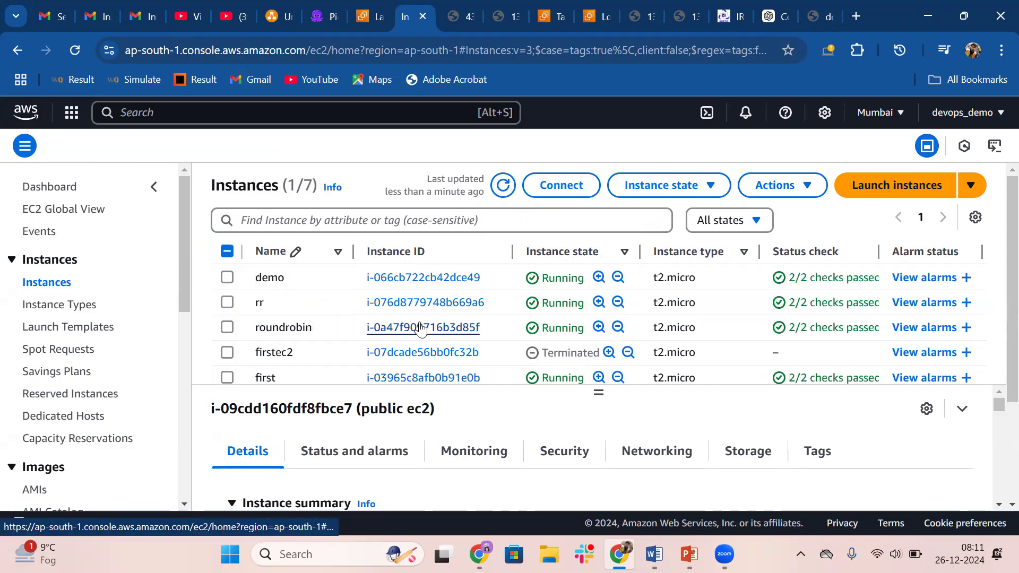
{"action": "key", "text": "ctrl+Tab"}
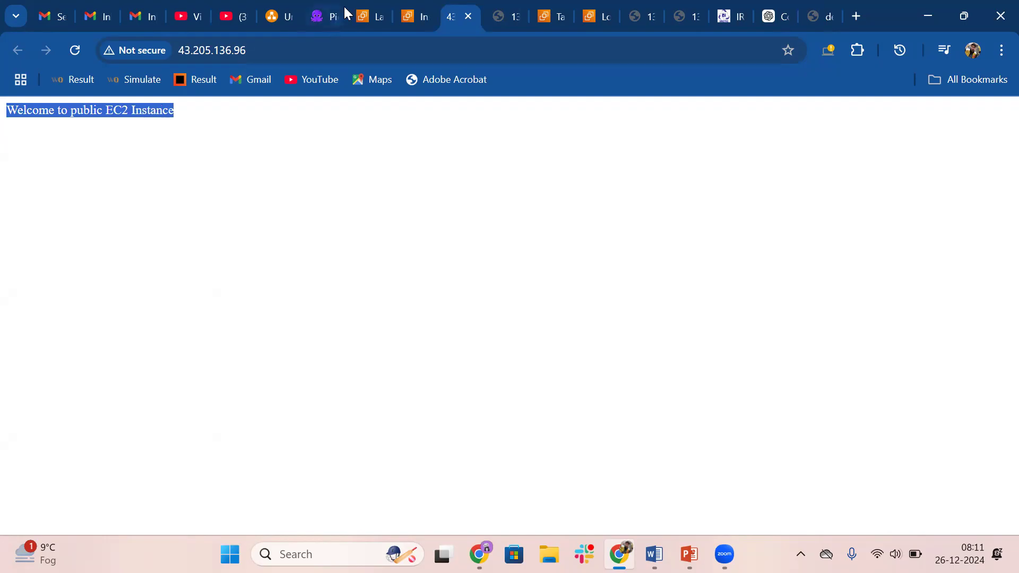
{"action": "left_click", "coordinate": [392, 7]}
{"action": "left_click", "coordinate": [415, 7]}
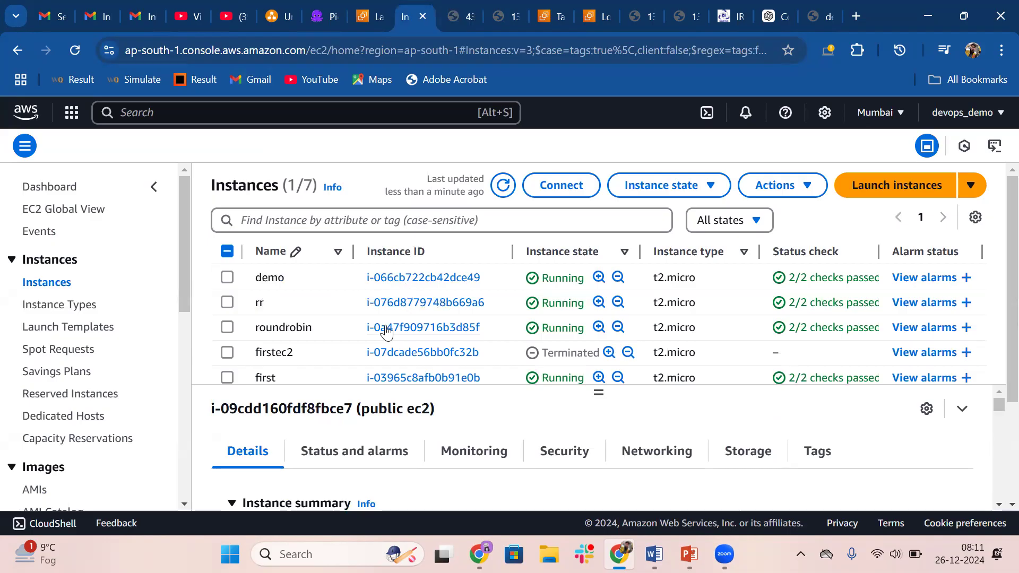
Open the default target group under Load Balancing and examine its registered targets
{"action": "left_click_drag", "start_coordinate": [179, 237], "coordinate": [169, 468]}
{"action": "left_click", "coordinate": [58, 345]}
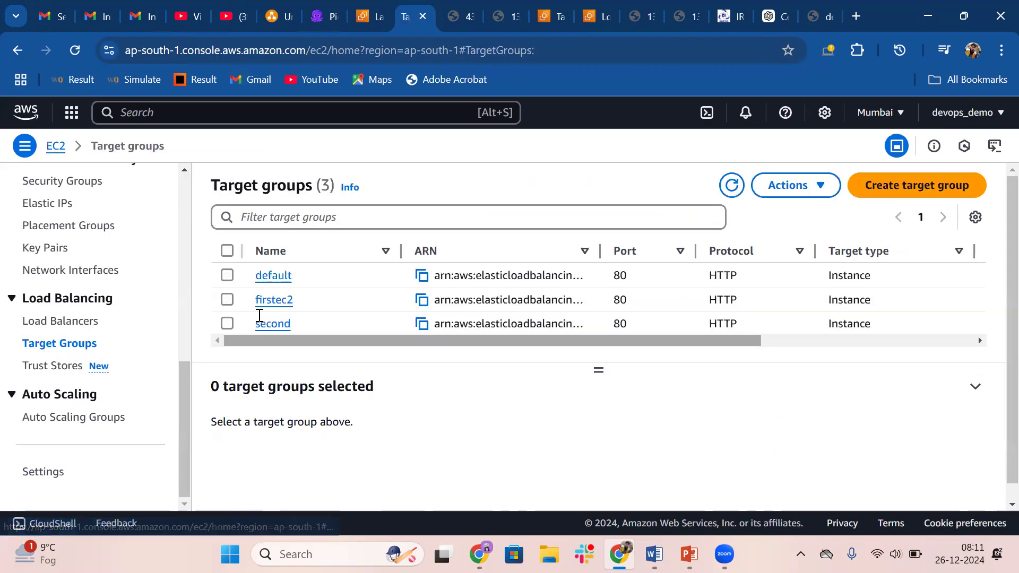
{"action": "left_click", "coordinate": [275, 275]}
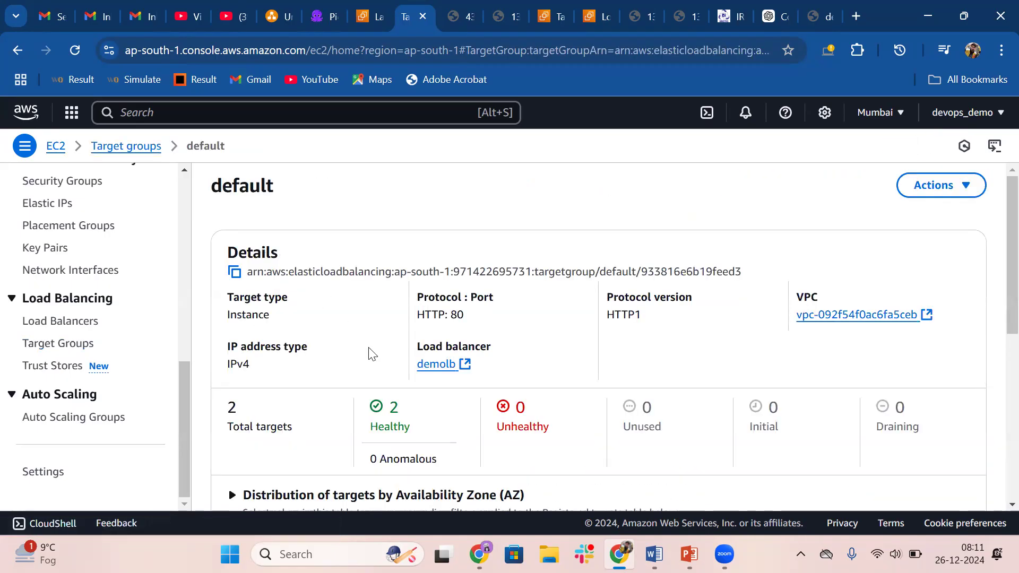
{"action": "scroll", "coordinate": [371, 352], "scroll_direction": "down", "scroll_amount": 5}
{"action": "scroll", "coordinate": [370, 347], "scroll_direction": "down", "scroll_amount": 2}
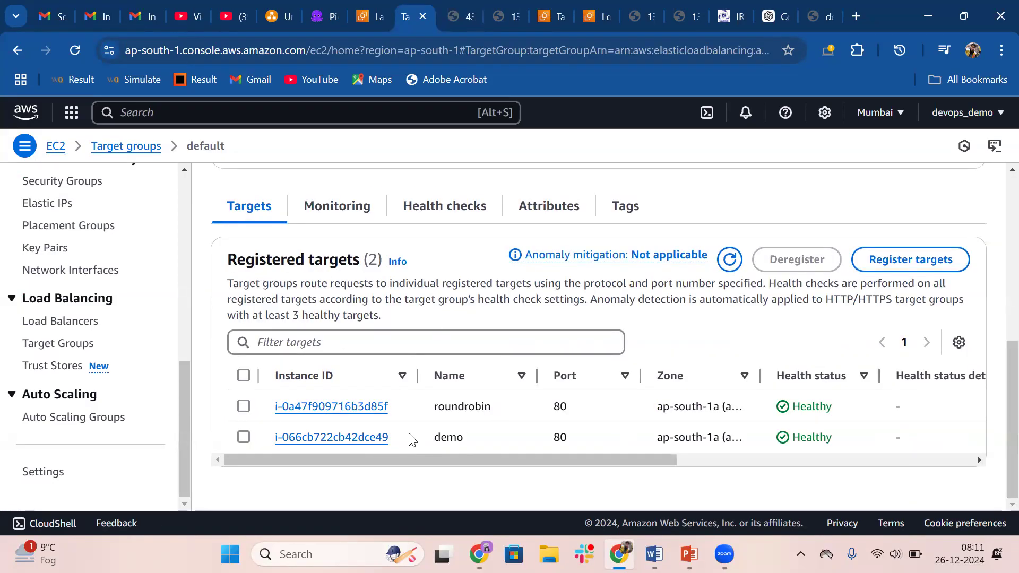
Open the EC2 instances list in a separate tab before the target group and look through all instances
{"action": "left_click_drag", "start_coordinate": [182, 377], "coordinate": [182, 191]}
{"action": "left_click", "coordinate": [55, 282], "text": "ctrl"}
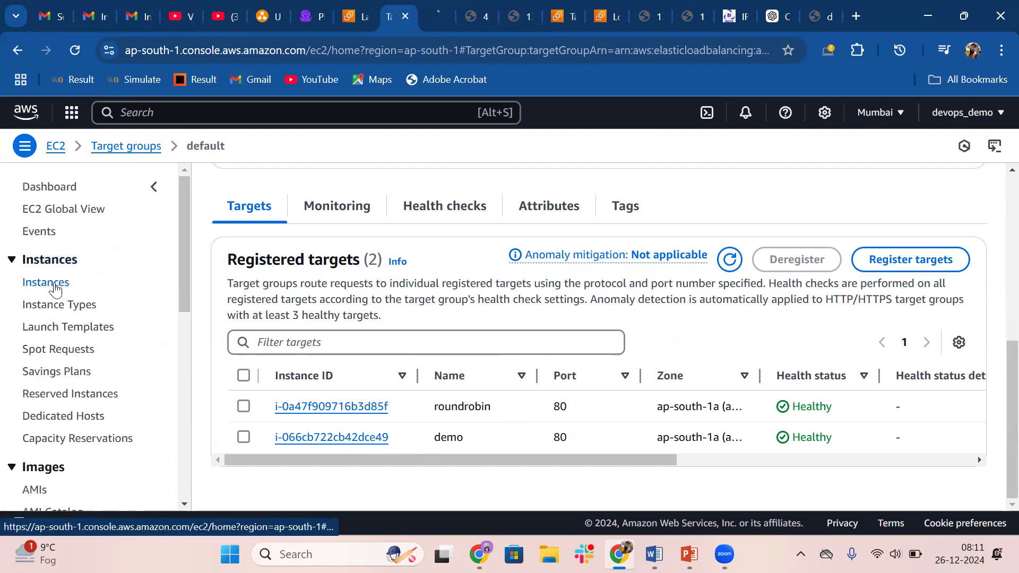
{"action": "left_click_drag", "start_coordinate": [457, 11], "coordinate": [389, 11]}
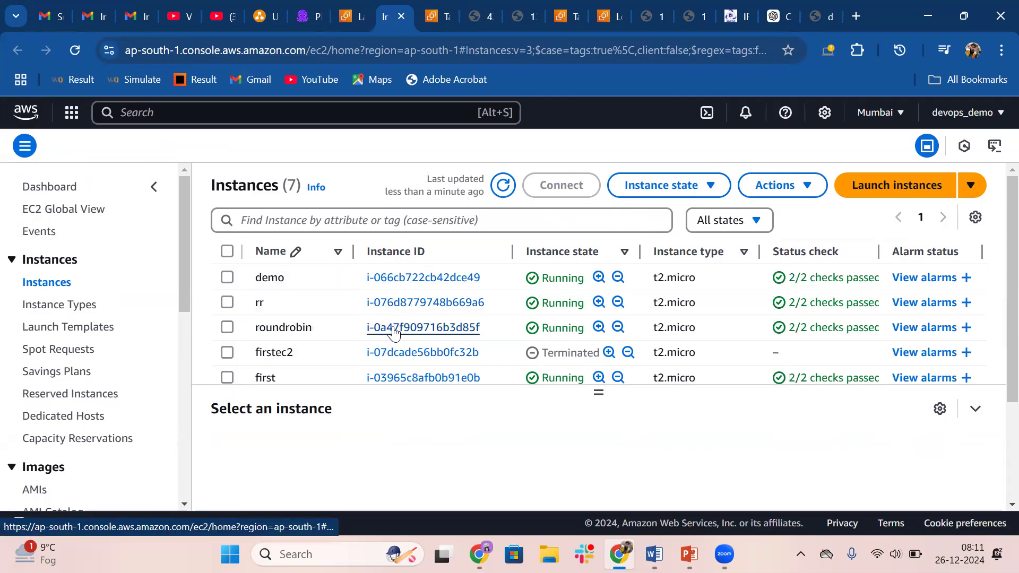
{"action": "scroll", "coordinate": [393, 332], "scroll_direction": "down", "scroll_amount": 3}
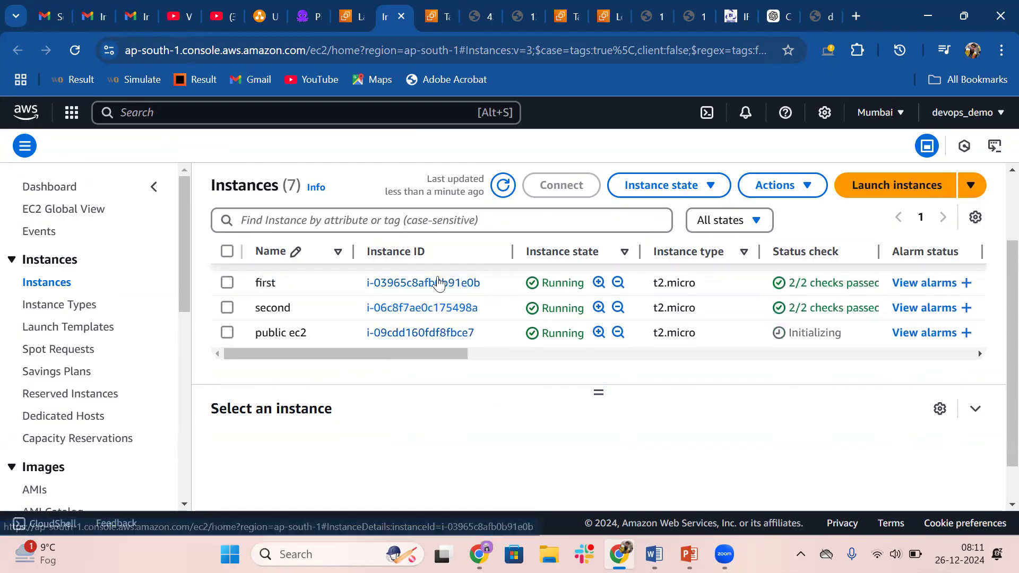
{"action": "scroll", "coordinate": [430, 296], "scroll_direction": "up", "scroll_amount": 1}
{"action": "scroll", "coordinate": [429, 292], "scroll_direction": "up", "scroll_amount": 3}
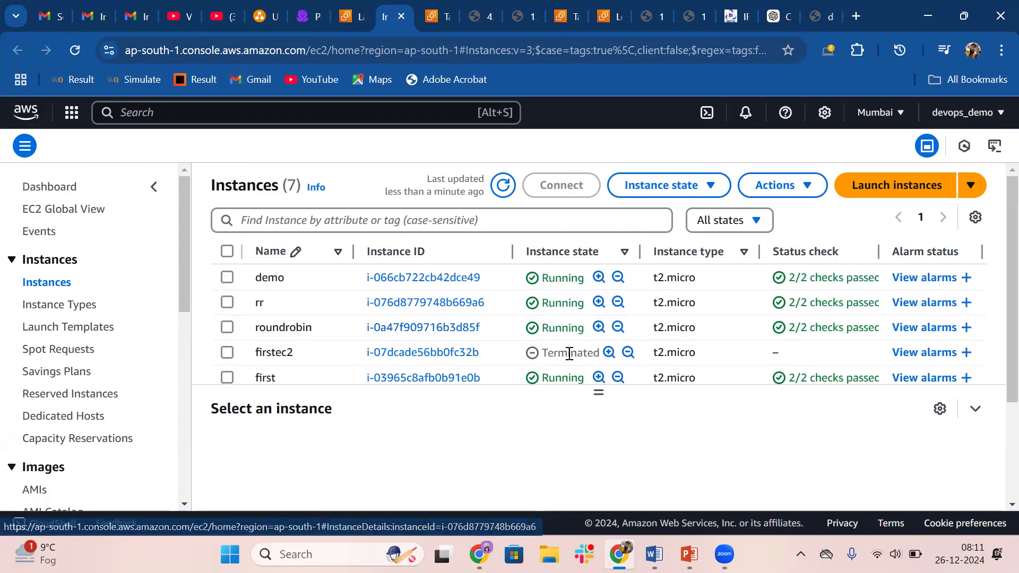
Switch to the PowerPoint presentation and highlight the Apache user data script from #!/bin/bash through the echo line
{"action": "mouse_move", "coordinate": [689, 554]}
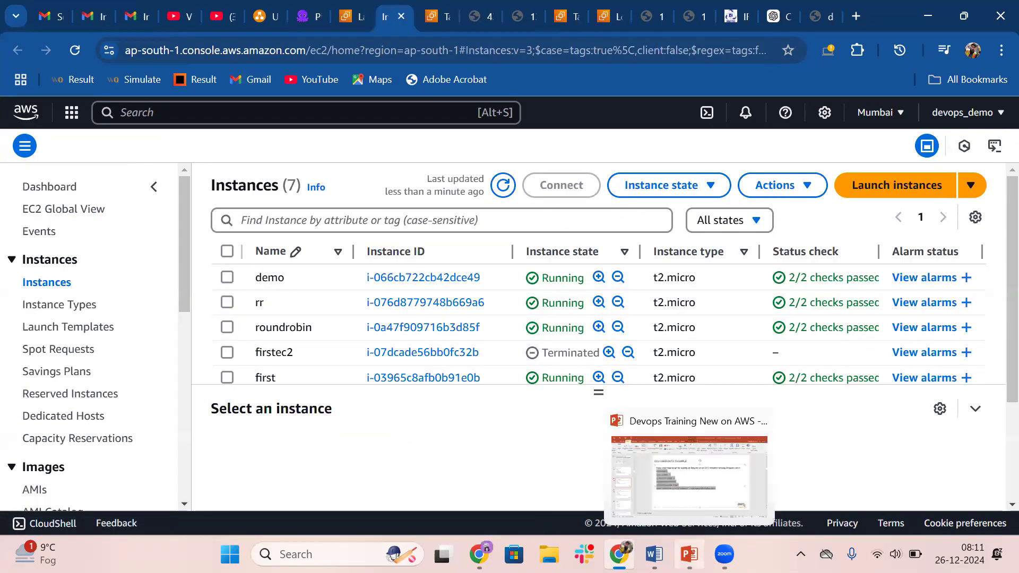
{"action": "left_click", "coordinate": [693, 500]}
{"action": "left_click", "coordinate": [492, 352]}
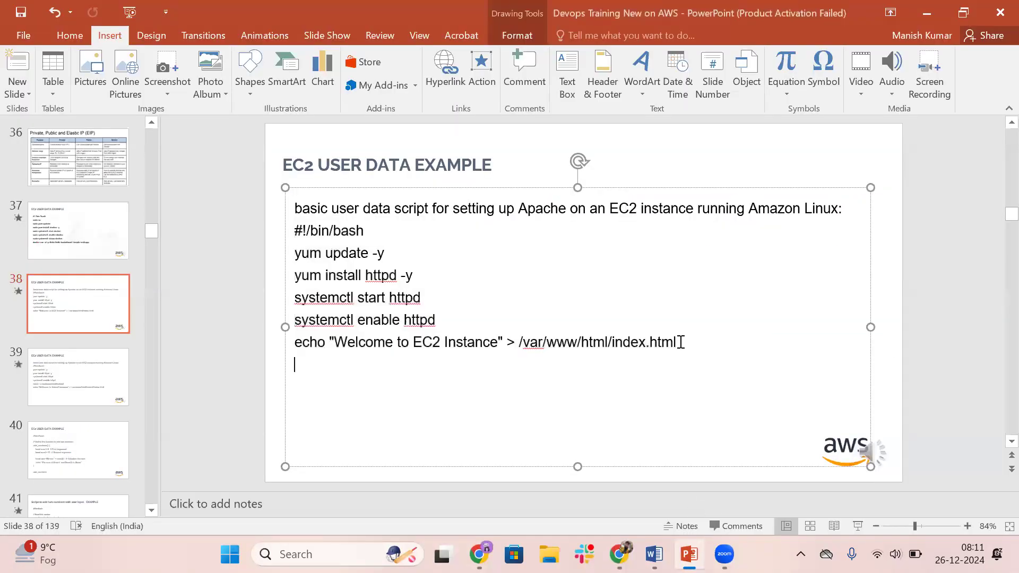
{"action": "left_click_drag", "start_coordinate": [681, 342], "coordinate": [295, 236]}
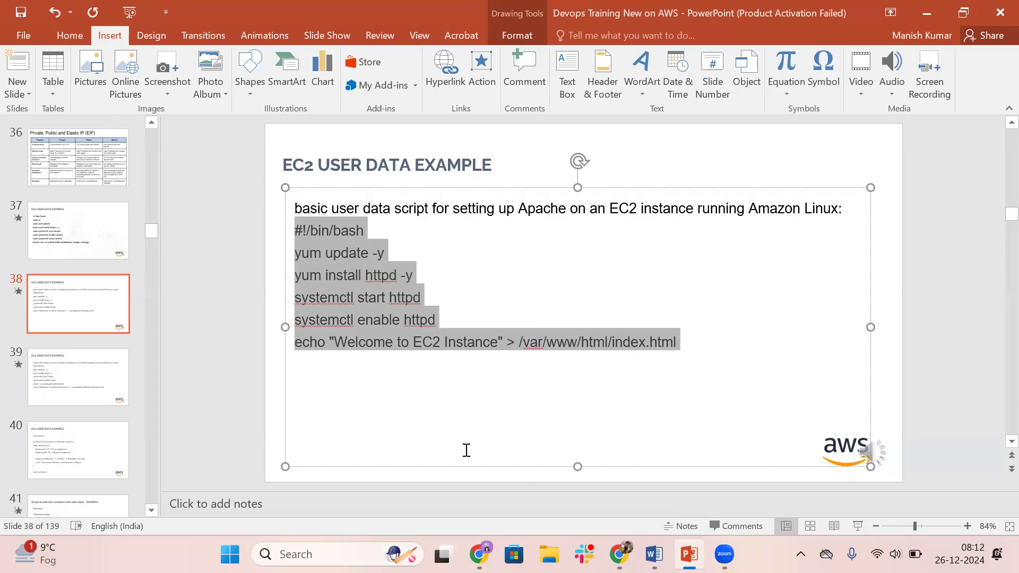
Switch back to Chrome and register the public ec2 instance on port 80 as a target of the default target group
{"action": "left_click", "coordinate": [619, 554]}
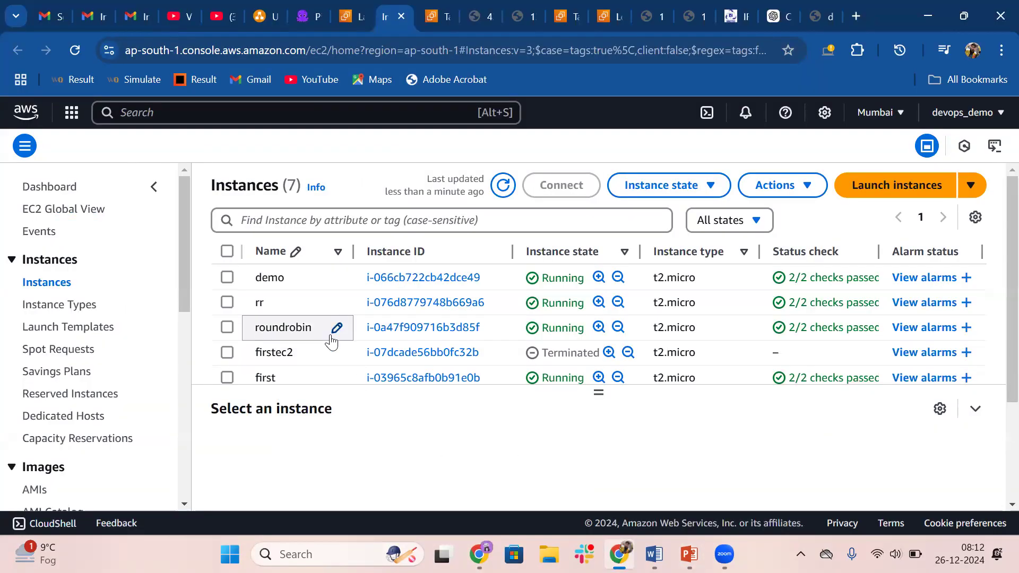
{"action": "left_click", "coordinate": [436, 16]}
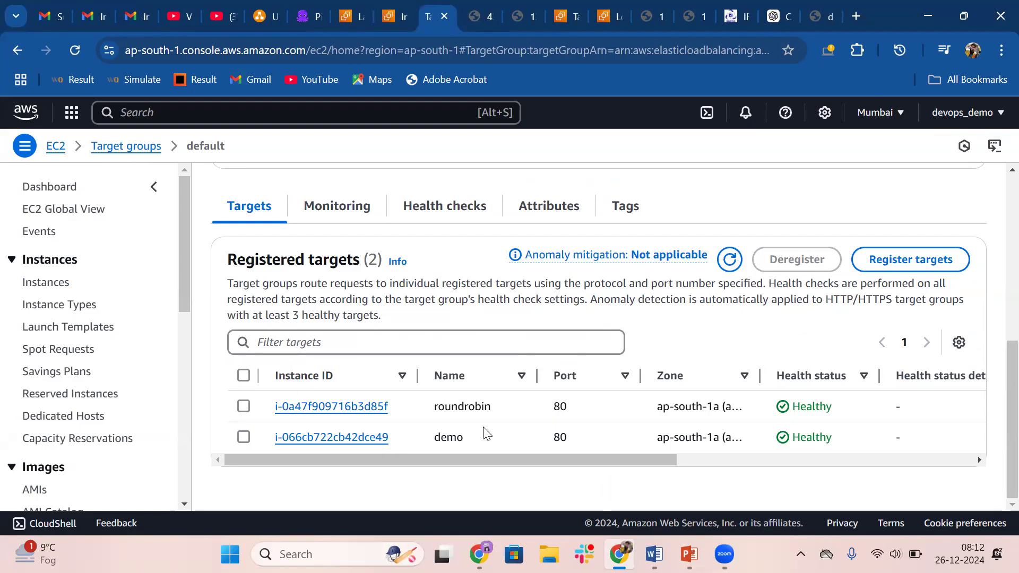
{"action": "left_click", "coordinate": [910, 259]}
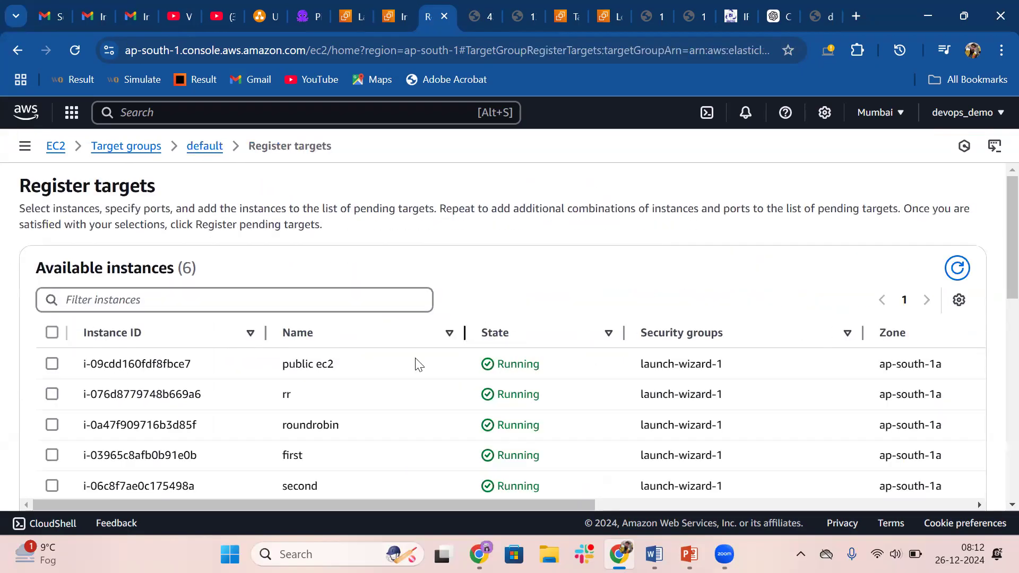
{"action": "scroll", "coordinate": [189, 409], "scroll_direction": "down", "scroll_amount": 2}
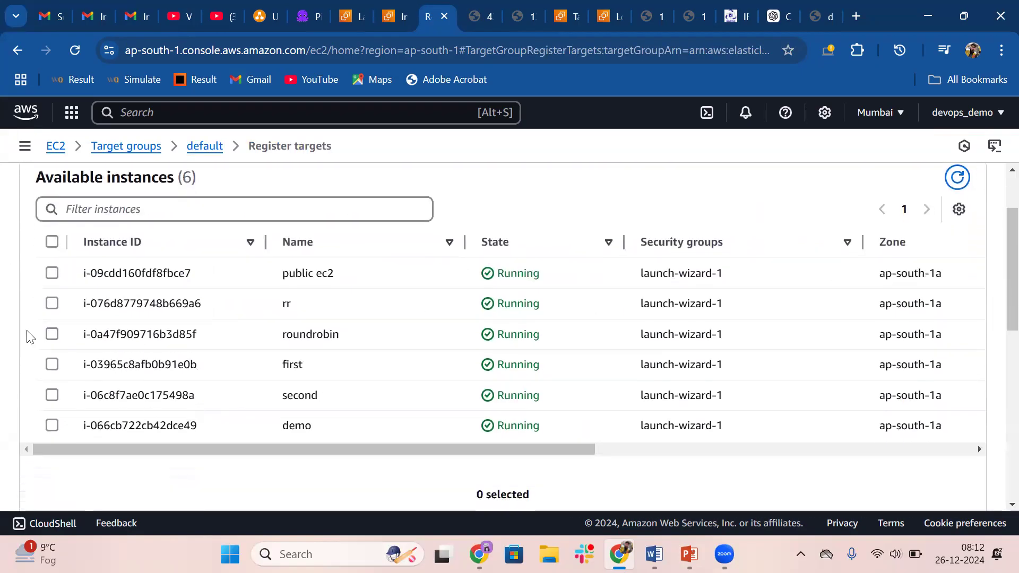
{"action": "left_click", "coordinate": [52, 273]}
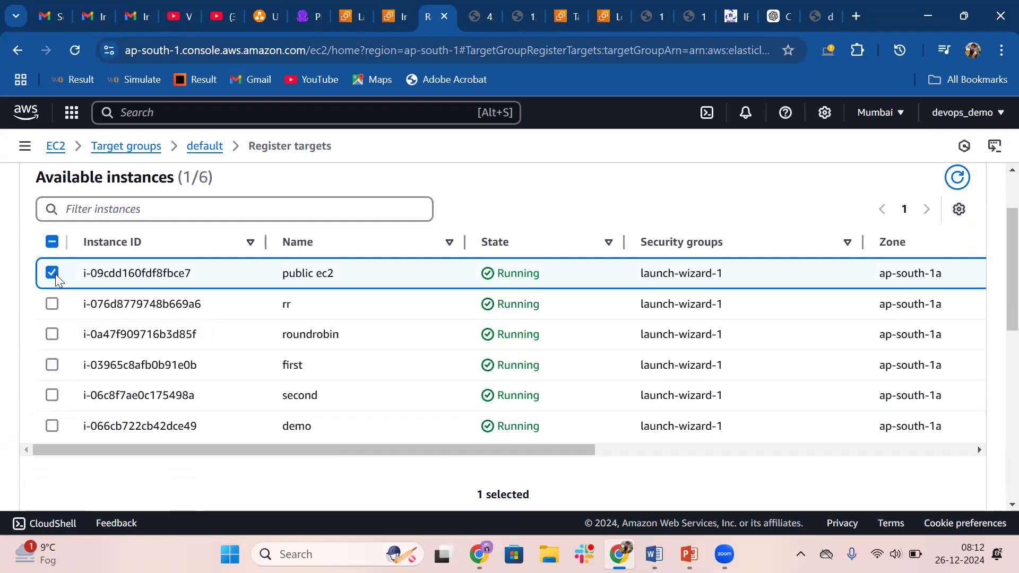
{"action": "scroll", "coordinate": [260, 334], "scroll_direction": "down", "scroll_amount": 4}
{"action": "left_click", "coordinate": [527, 395]}
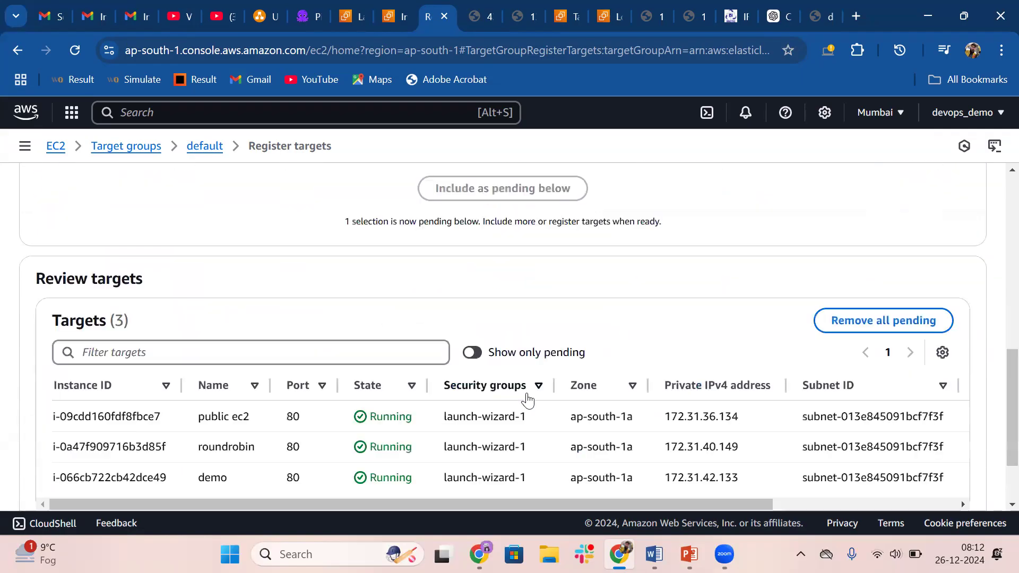
{"action": "scroll", "coordinate": [527, 399], "scroll_direction": "down", "scroll_amount": 2}
{"action": "left_click", "coordinate": [885, 468]}
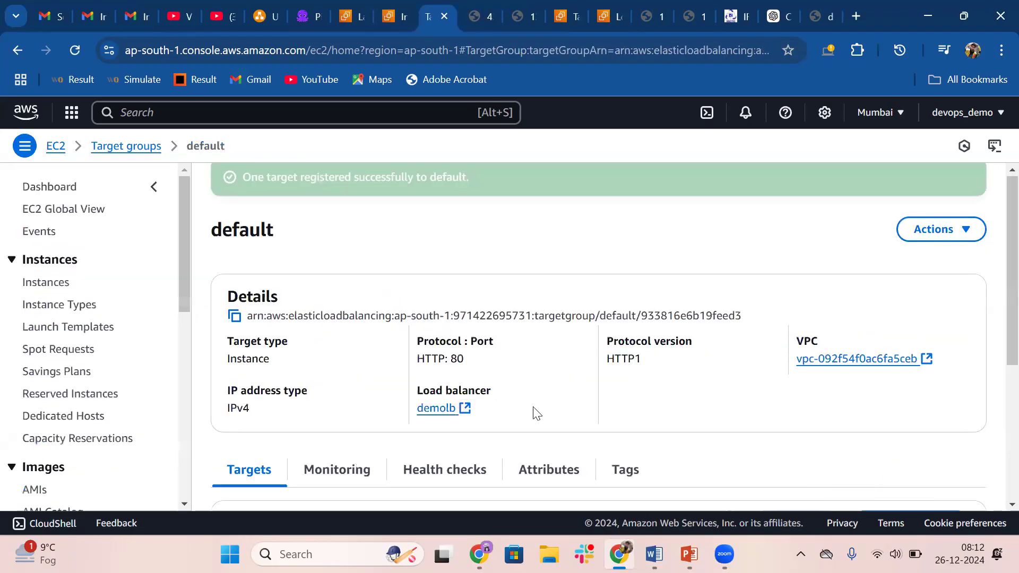
Review the default target group's registered targets and refresh their health status
{"action": "scroll", "coordinate": [535, 412], "scroll_direction": "down", "scroll_amount": 3}
{"action": "scroll", "coordinate": [419, 293], "scroll_direction": "down", "scroll_amount": 1}
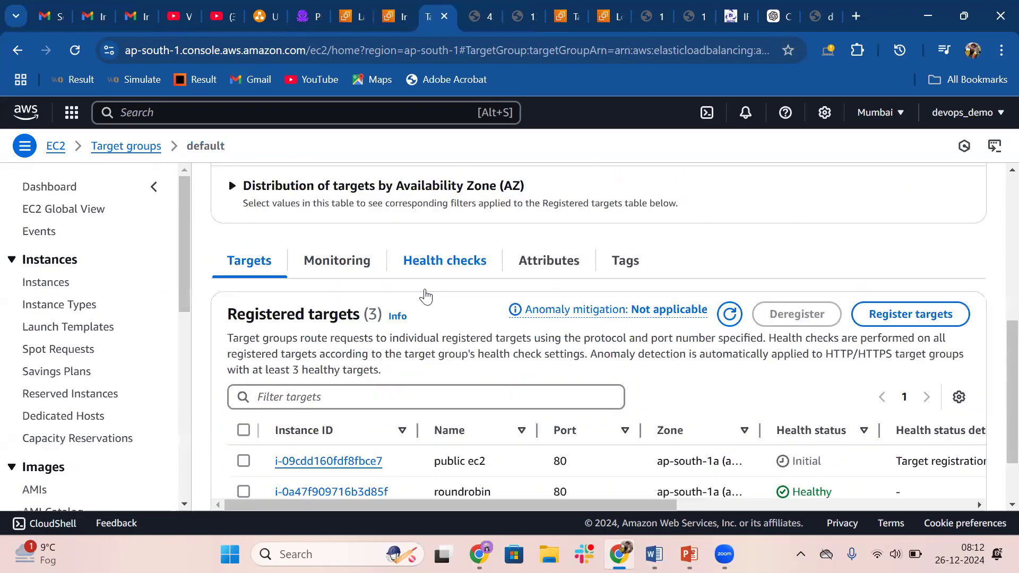
{"action": "scroll", "coordinate": [427, 295], "scroll_direction": "down", "scroll_amount": 1}
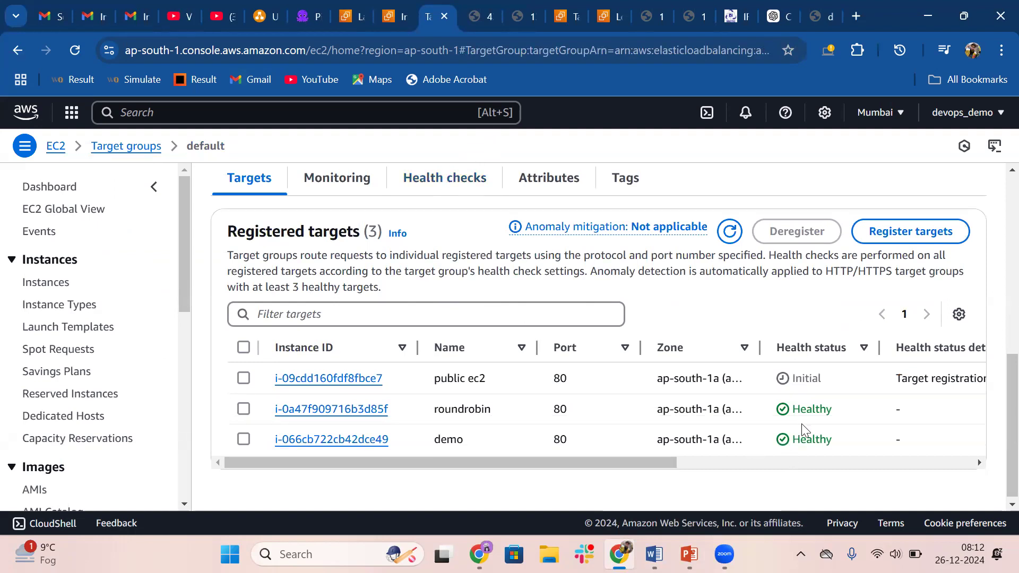
{"action": "left_click", "coordinate": [730, 235]}
Examine the default target group's health check protocol and switch to the PowerPoint presentation
{"action": "left_click", "coordinate": [464, 192]}
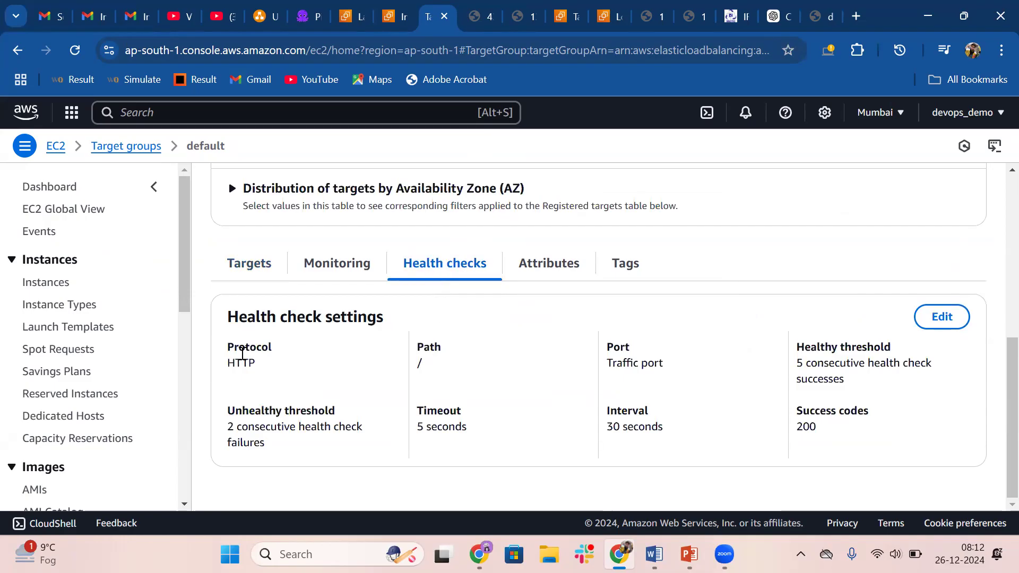
{"action": "double_click", "coordinate": [243, 363]}
{"action": "left_click", "coordinate": [688, 554]}
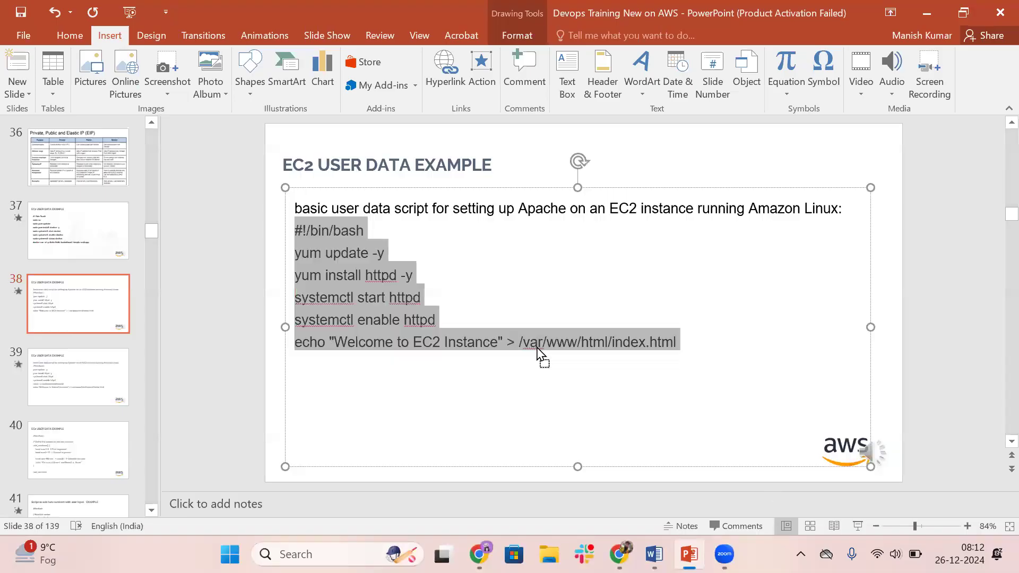
Highlight the /var/www/html/index.html path in the echo line of the user data script on slide 38
{"action": "left_click", "coordinate": [539, 346]}
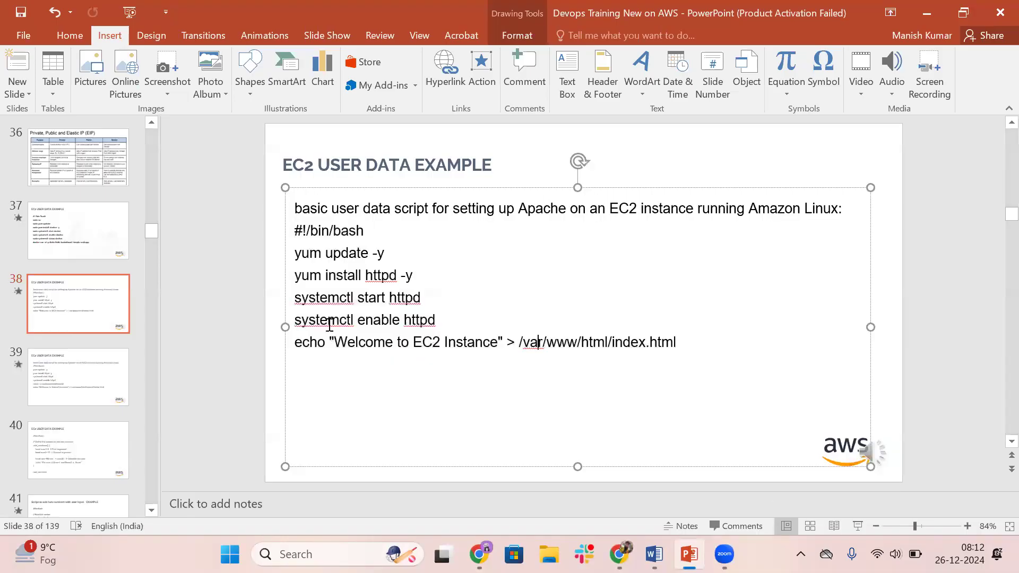
{"action": "left_click", "coordinate": [519, 345]}
{"action": "key", "text": "shift+End"}
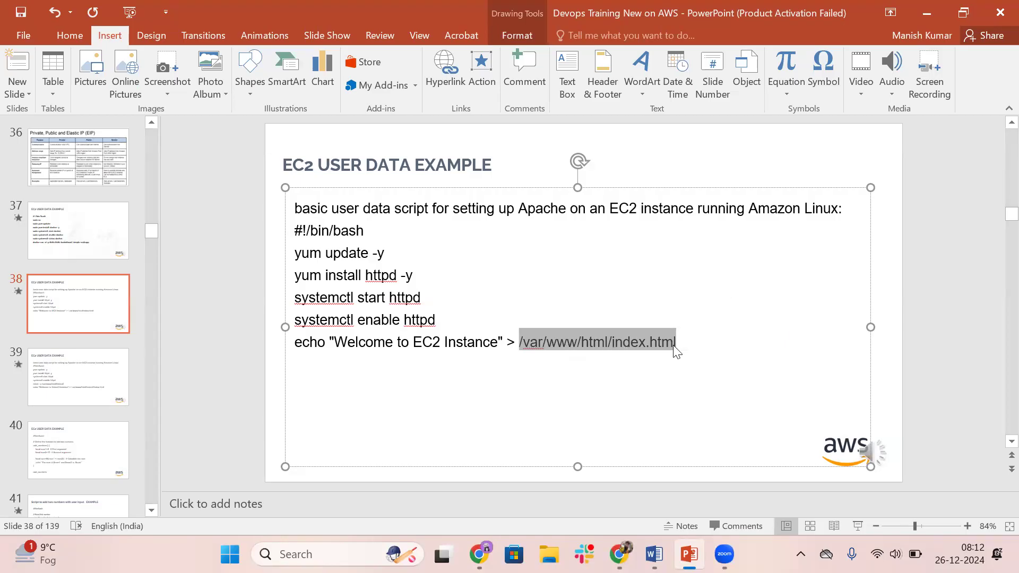
{"action": "left_click", "coordinate": [441, 319]}
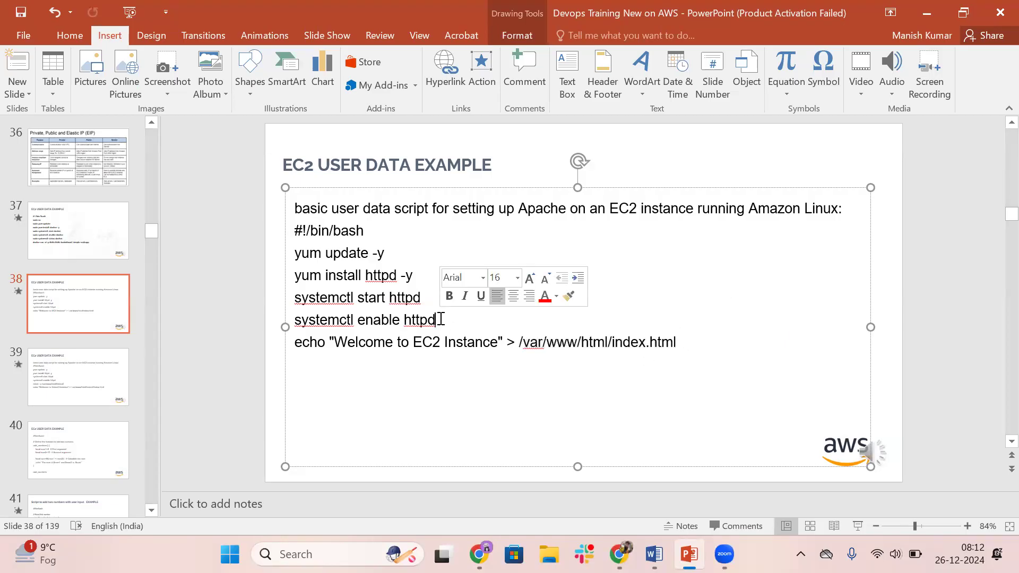
Open slide 39 and highlight the text "Welcome to firstec2 Instance" in the script's echo line
{"action": "left_click", "coordinate": [64, 366]}
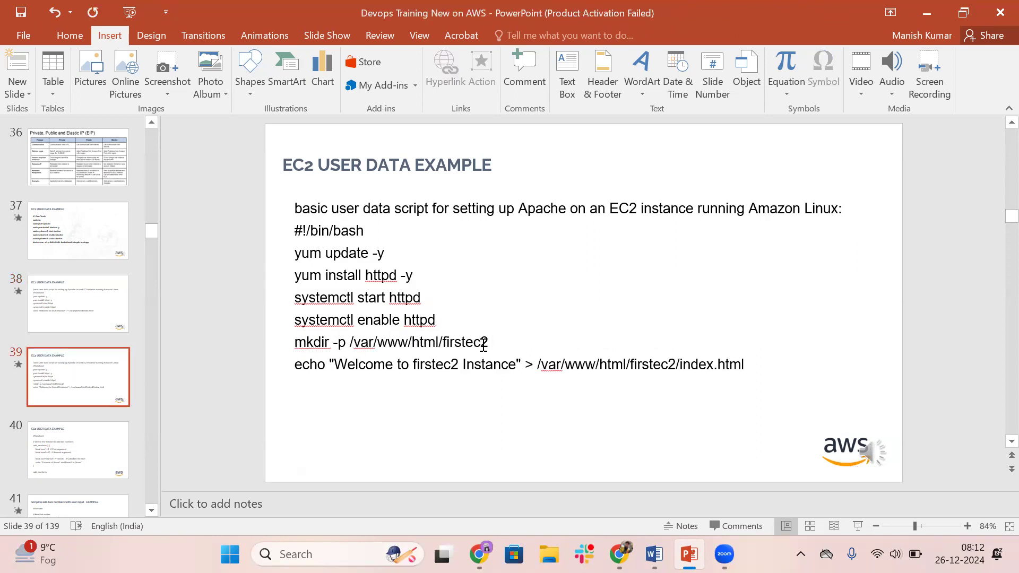
{"action": "mouse_move", "coordinate": [489, 345]}
{"action": "left_mouse_down"}
{"action": "mouse_move", "coordinate": [296, 342]}
{"action": "mouse_move", "coordinate": [337, 366]}
{"action": "mouse_move", "coordinate": [494, 379]}
{"action": "left_mouse_up"}
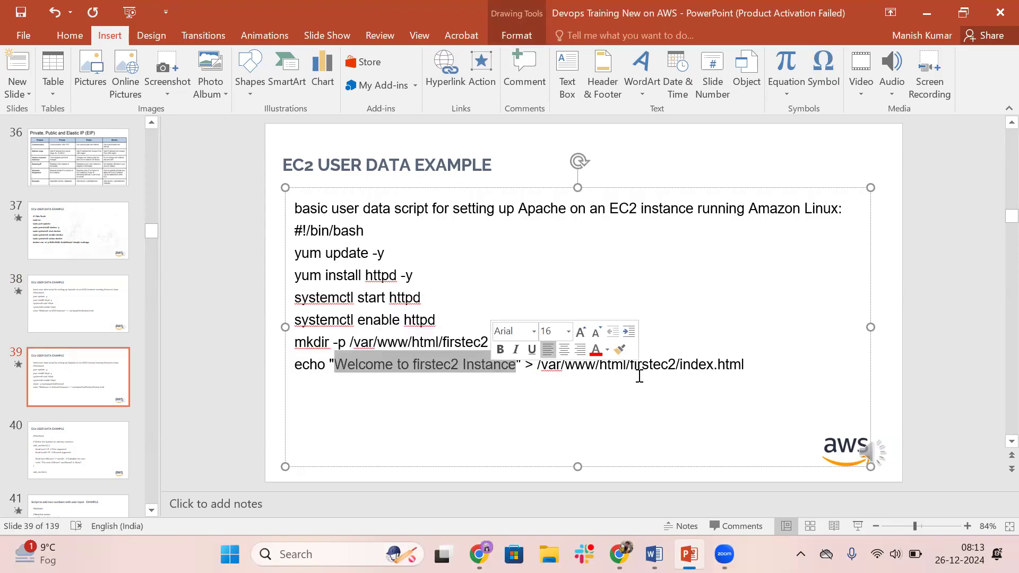
{"action": "left_click", "coordinate": [621, 366]}
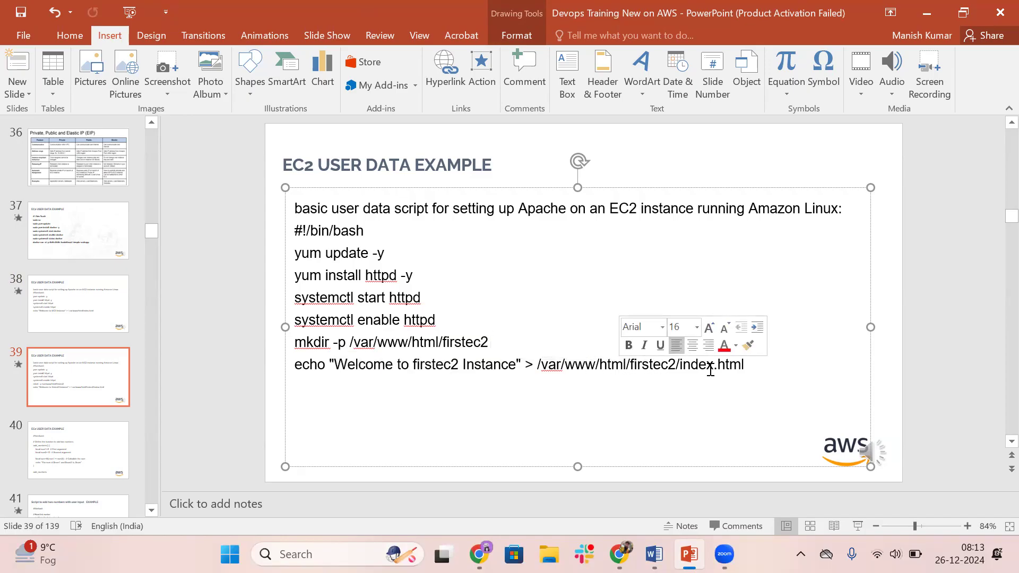
Return to slide 38, highlight html/index.html in the echo line's path, and go back to slide 39 for comparison
{"action": "left_click", "coordinate": [88, 316]}
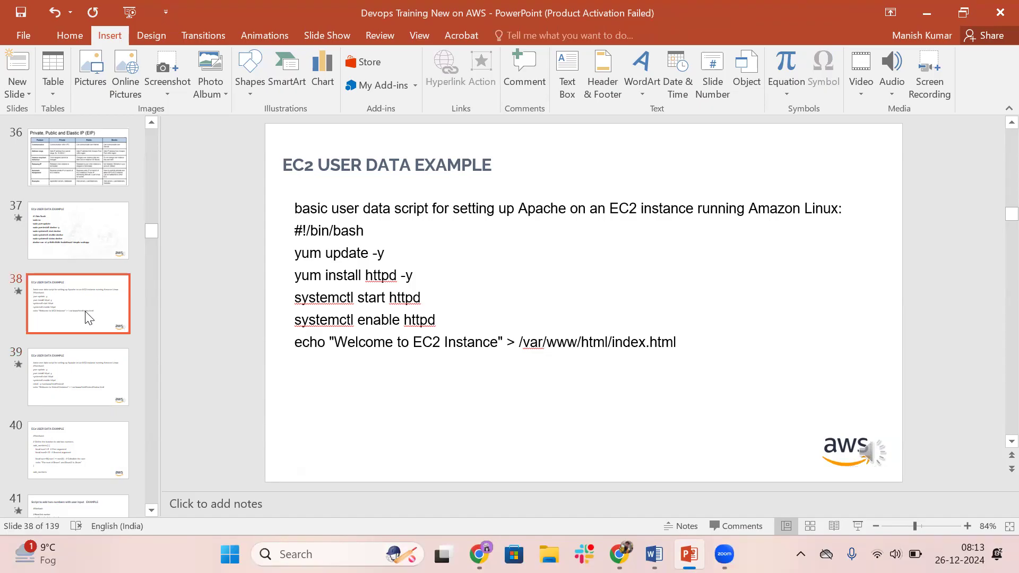
{"action": "left_click_drag", "start_coordinate": [583, 345], "coordinate": [673, 343]}
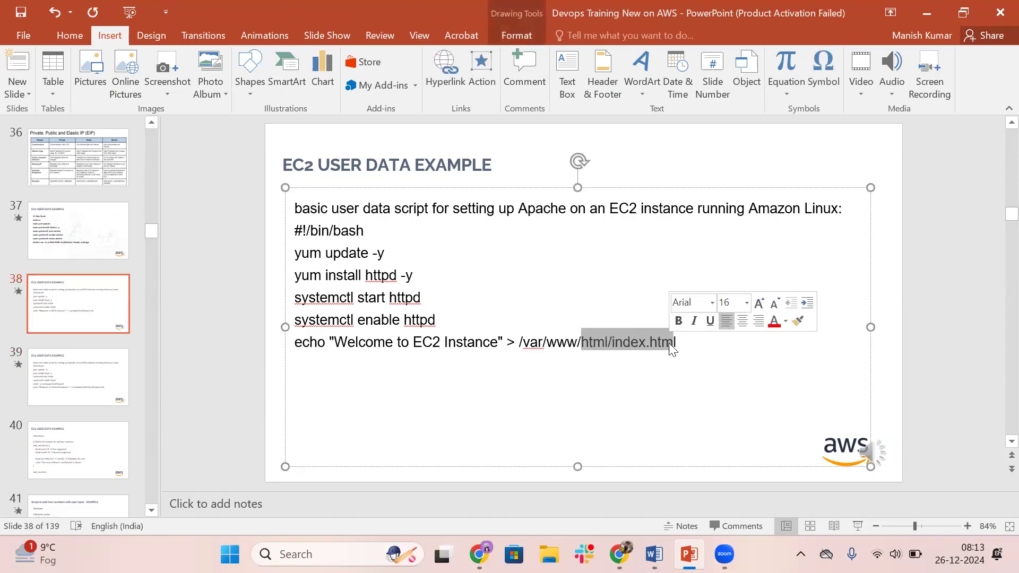
{"action": "left_click", "coordinate": [68, 374]}
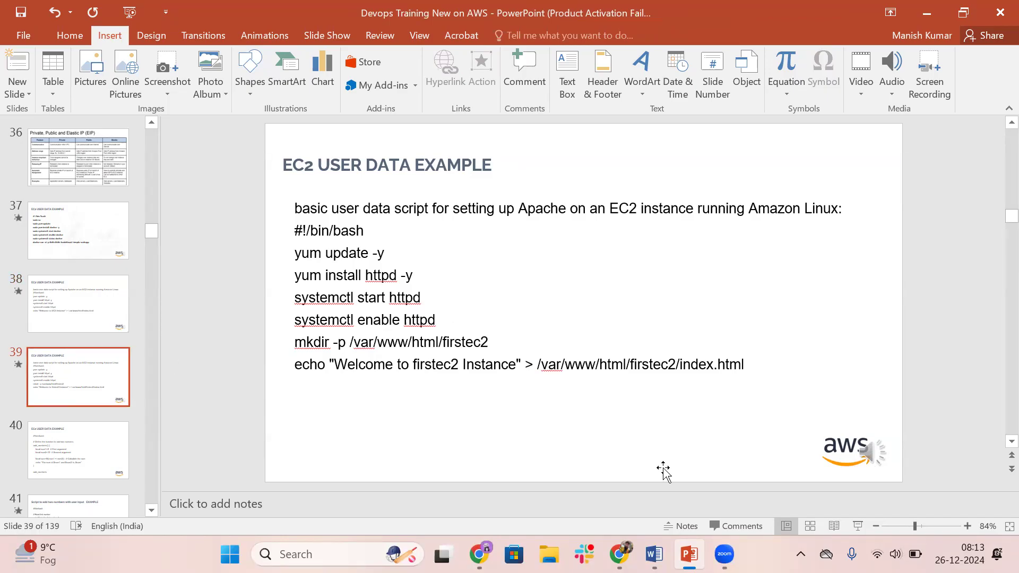
Switch back to Chrome, check the default target group's health check path, and refresh the registered targets' health status
{"action": "left_click", "coordinate": [620, 554]}
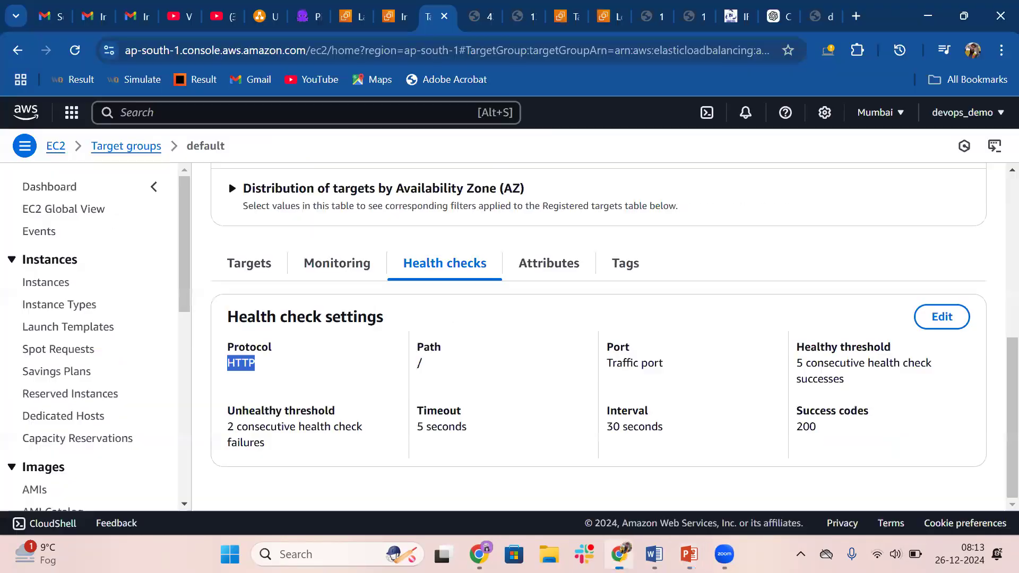
{"action": "left_click", "coordinate": [430, 365]}
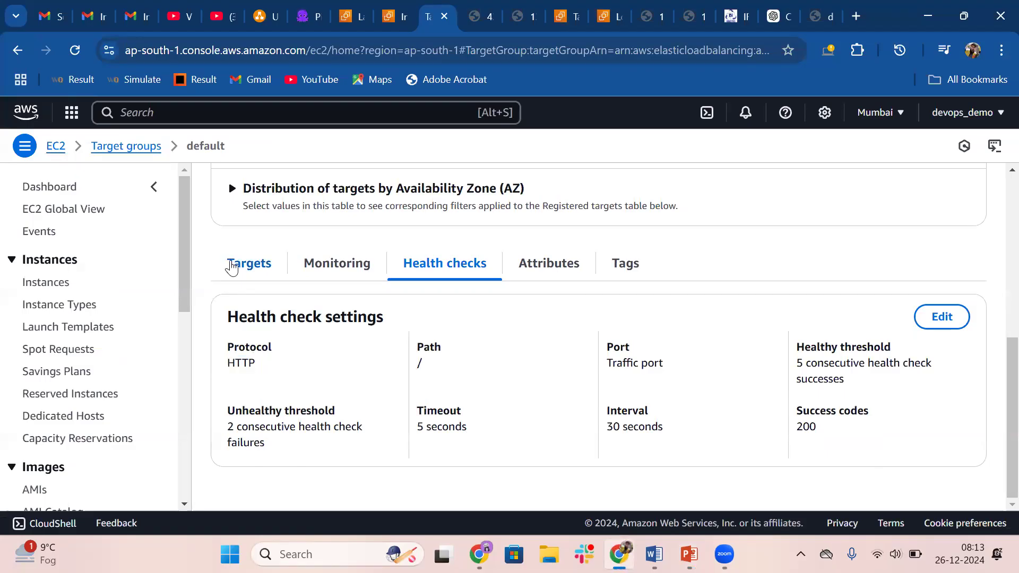
{"action": "left_click", "coordinate": [232, 266]}
{"action": "scroll", "coordinate": [632, 382], "scroll_direction": "down", "scroll_amount": 2}
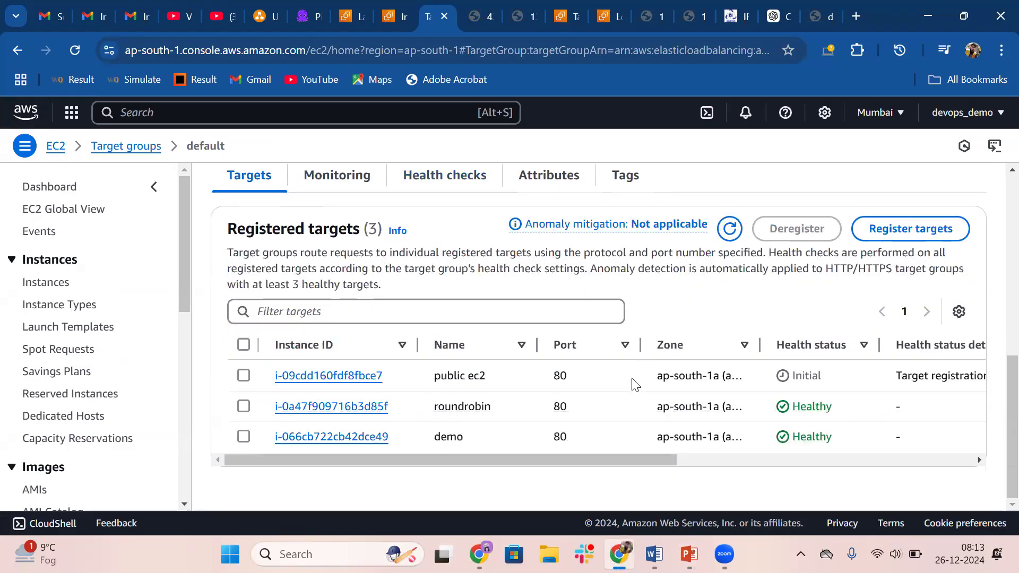
{"action": "left_click", "coordinate": [732, 229]}
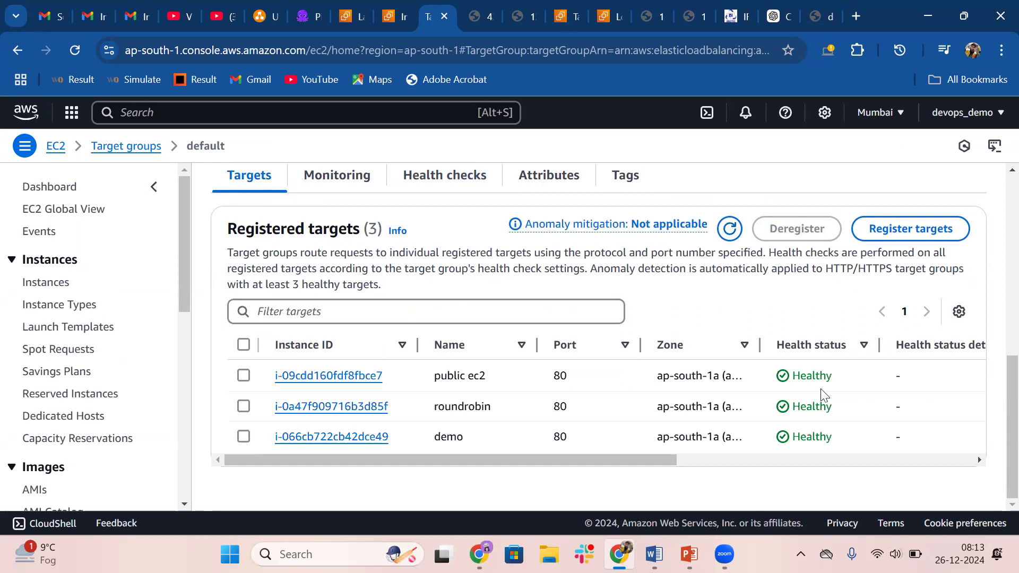
{"action": "scroll", "coordinate": [564, 343], "scroll_direction": "up", "scroll_amount": 4}
{"action": "scroll", "coordinate": [568, 282], "scroll_direction": "down", "scroll_amount": 4}
{"action": "scroll", "coordinate": [467, 310], "scroll_direction": "up", "scroll_amount": 6}
{"action": "scroll", "coordinate": [268, 253], "scroll_direction": "down", "scroll_amount": 5}
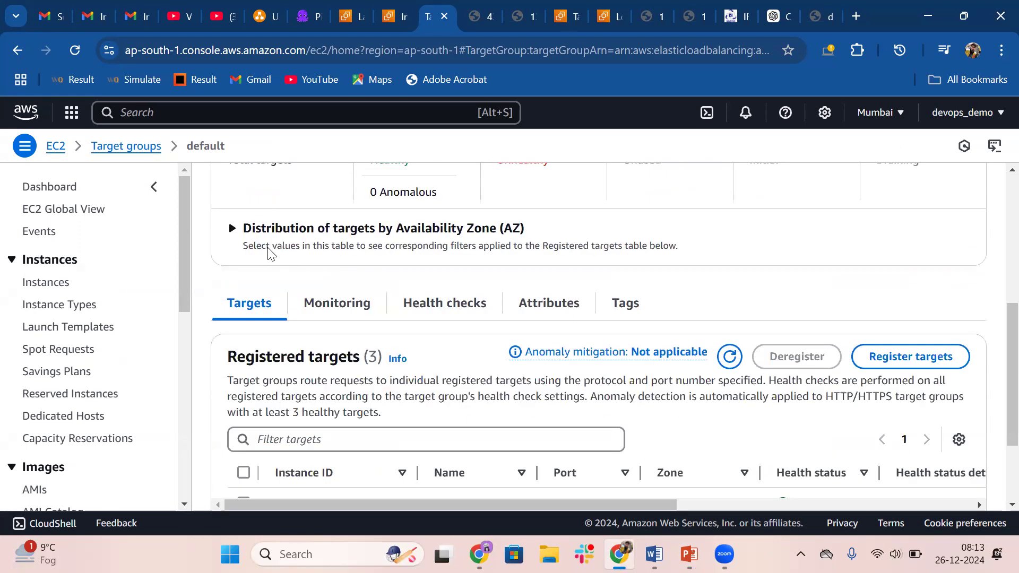
{"action": "scroll", "coordinate": [269, 253], "scroll_direction": "down", "scroll_amount": 2}
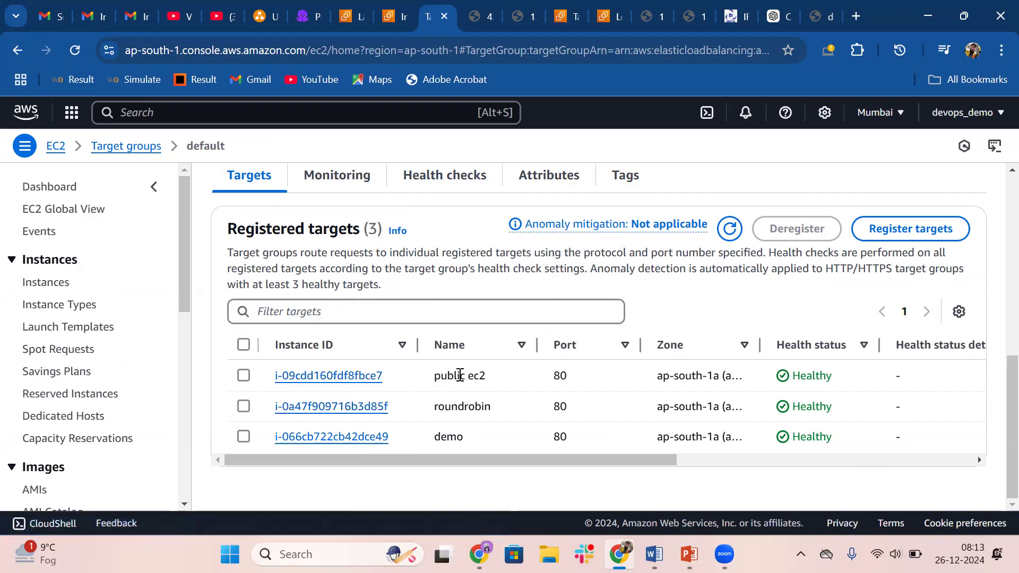
Review the open web pages of the two EC2 instances and the load balancer's /first/ path
{"action": "left_click", "coordinate": [473, 15]}
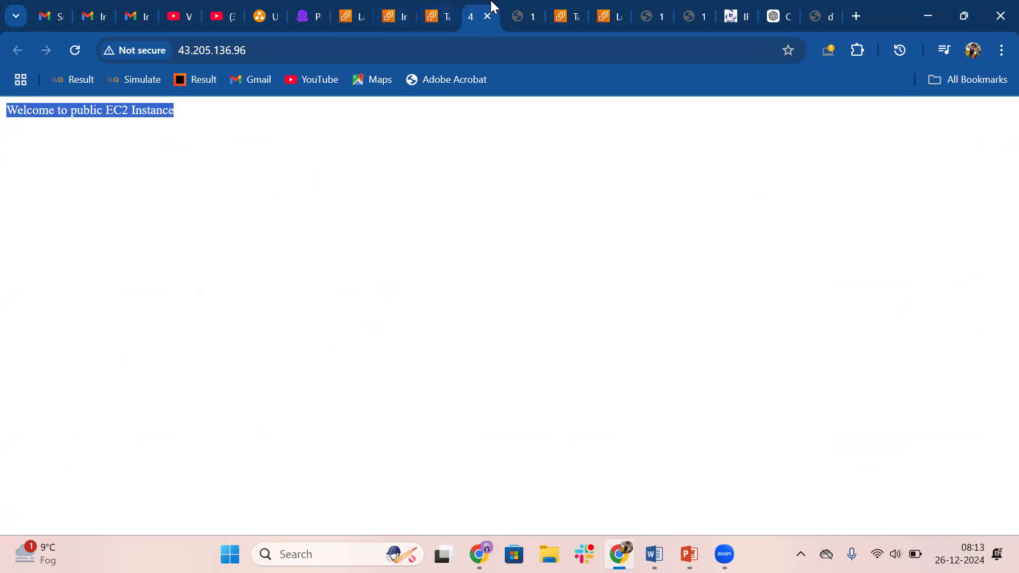
{"action": "left_click", "coordinate": [512, 12]}
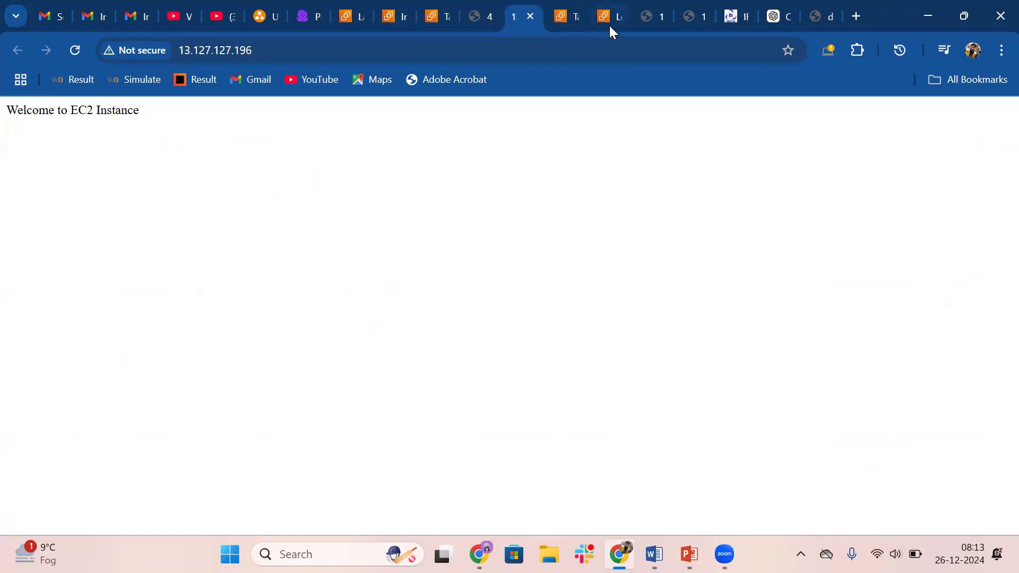
{"action": "left_click", "coordinate": [818, 3]}
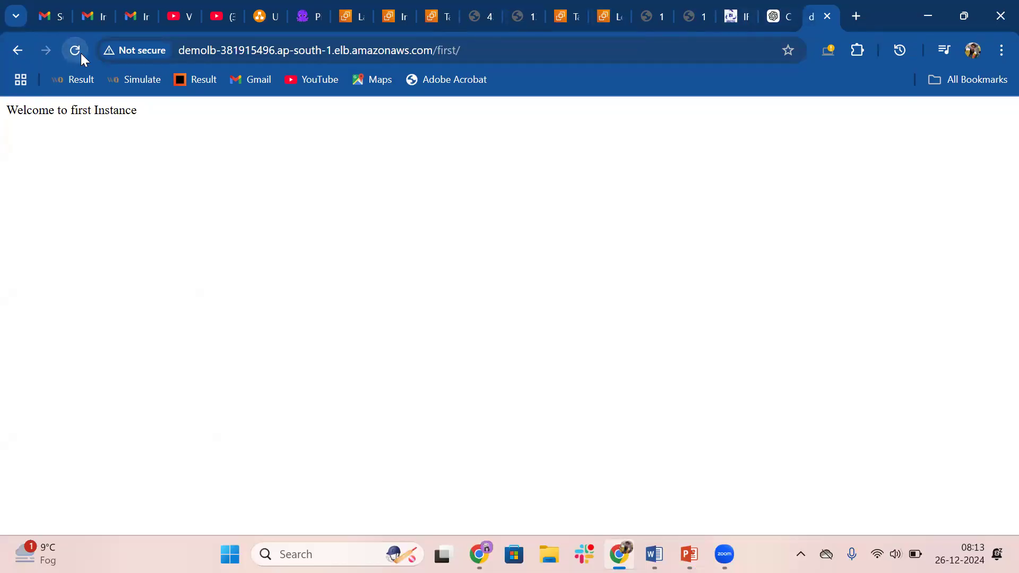
Open the demolb load balancer's details from the EC2 console, dismissing the ARC zonal shift notice
{"action": "left_click", "coordinate": [367, 7]}
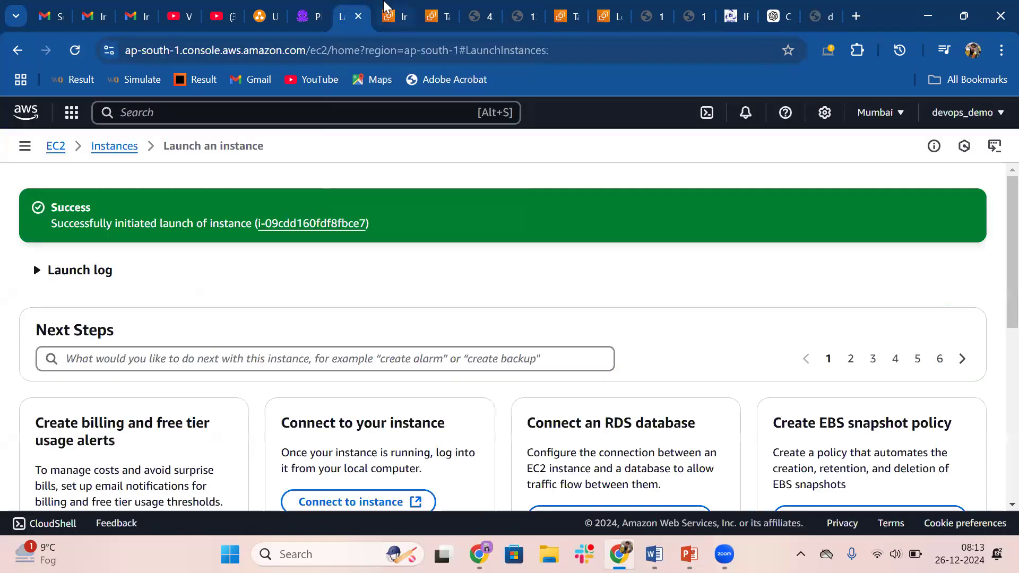
{"action": "left_click", "coordinate": [385, 5]}
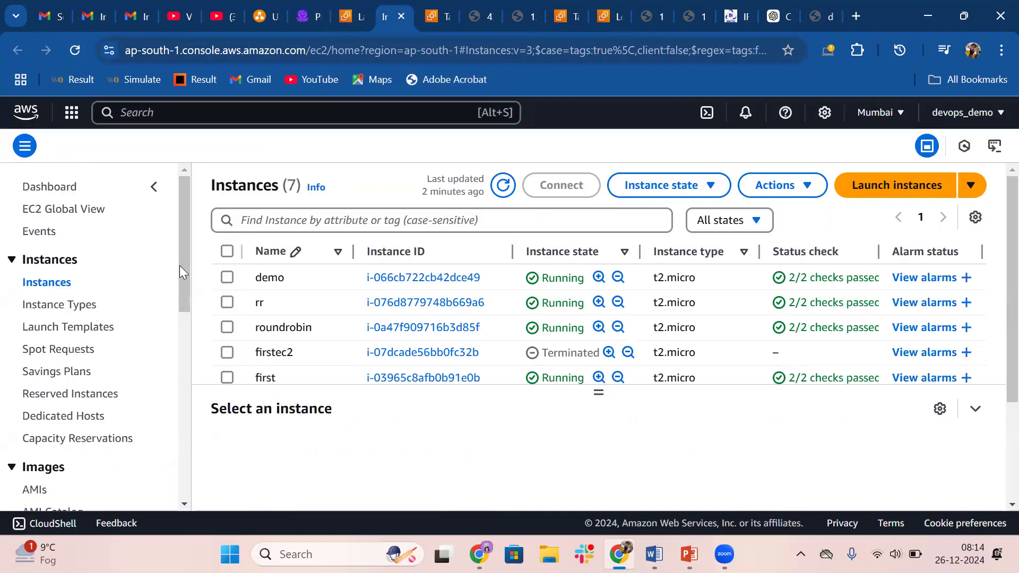
{"action": "left_click_drag", "start_coordinate": [184, 265], "coordinate": [185, 450]}
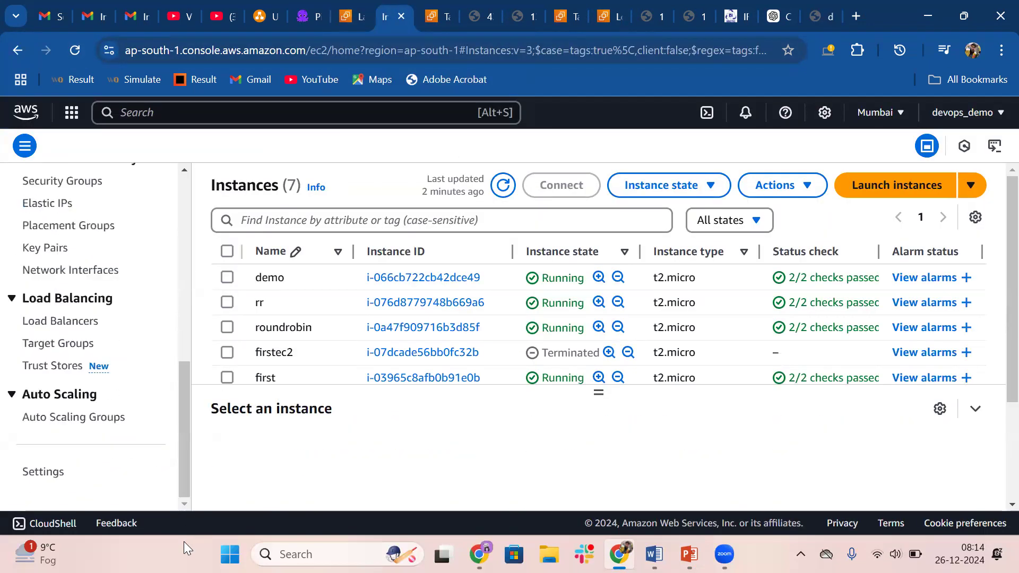
{"action": "left_click", "coordinate": [66, 324]}
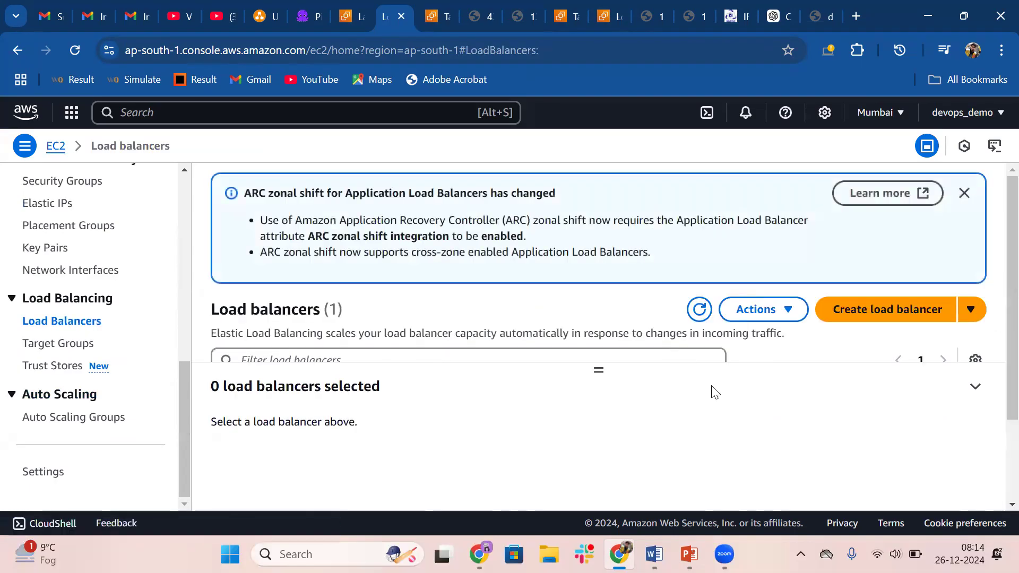
{"action": "left_click", "coordinate": [975, 386]}
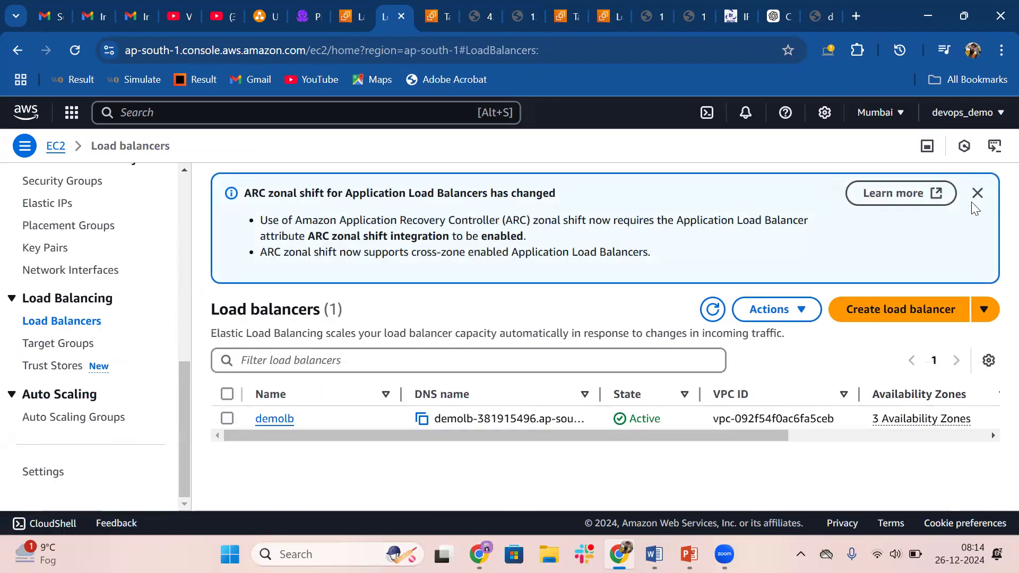
{"action": "left_click", "coordinate": [978, 193]}
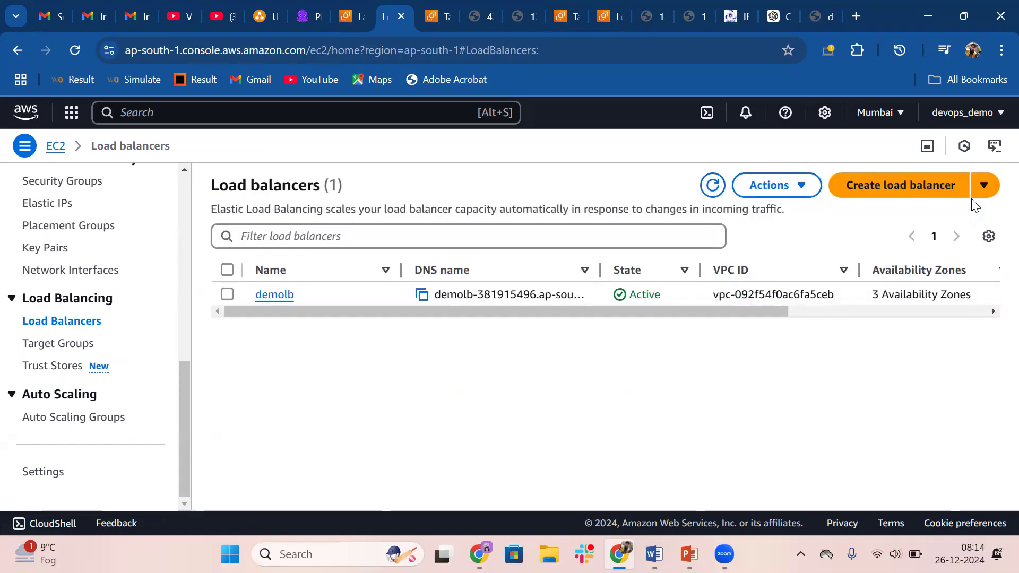
{"action": "left_click", "coordinate": [271, 295]}
Open demolb's HTTP:80 listener and examine its rules, highlighting the condition of the Default rule
{"action": "scroll", "coordinate": [435, 388], "scroll_direction": "down", "scroll_amount": 3}
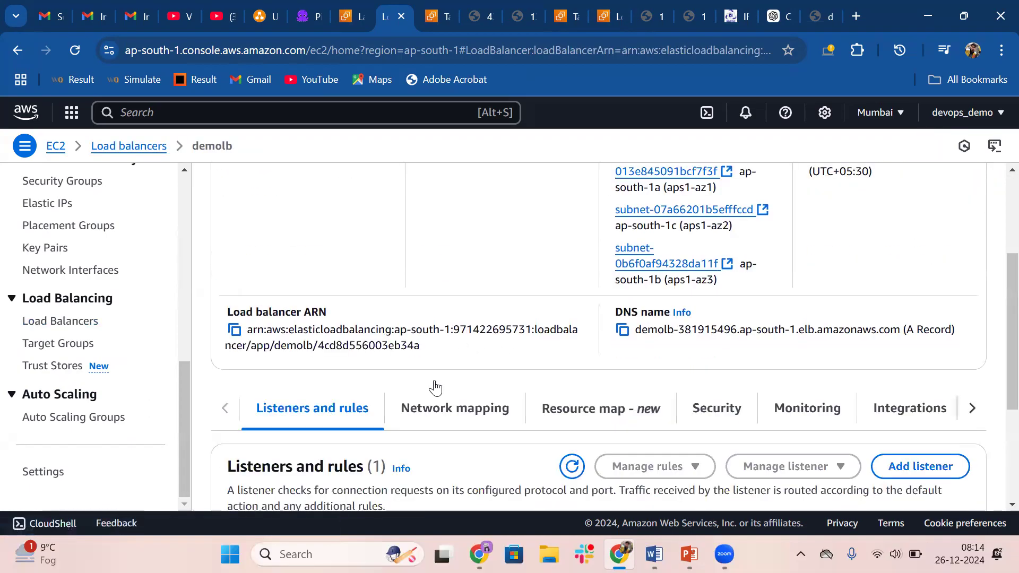
{"action": "scroll", "coordinate": [435, 387], "scroll_direction": "down", "scroll_amount": 3}
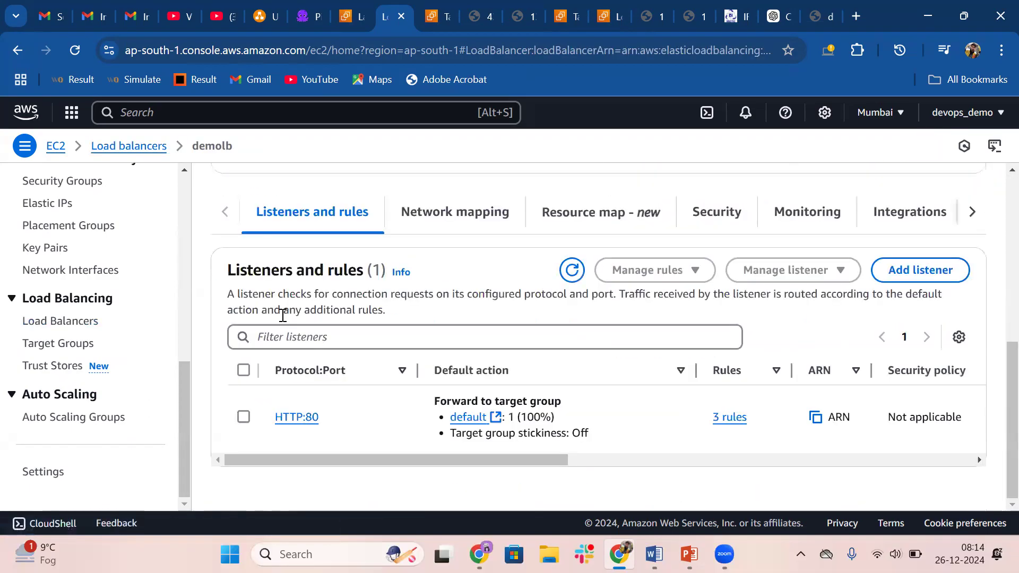
{"action": "left_click", "coordinate": [299, 418]}
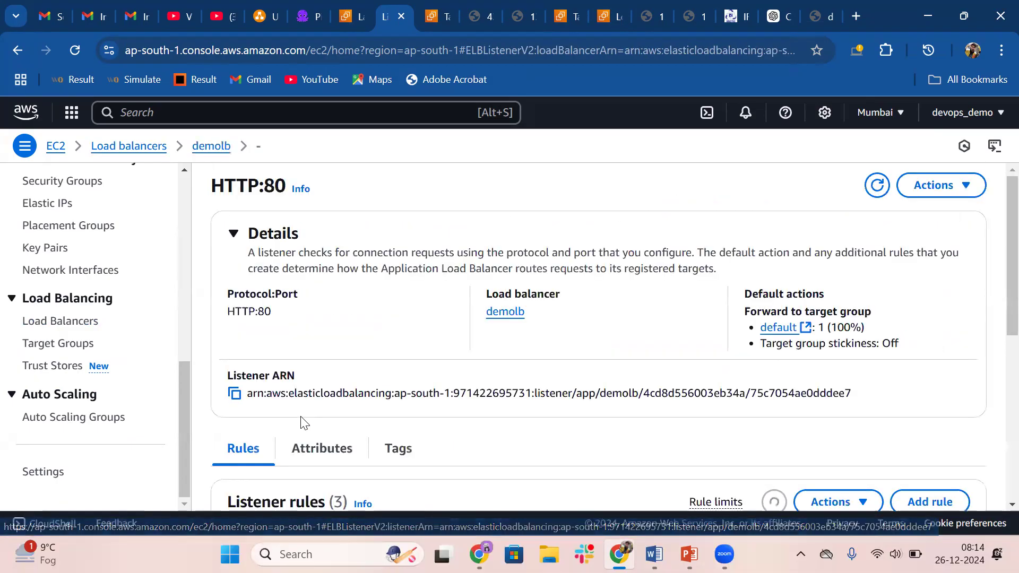
{"action": "scroll", "coordinate": [304, 423], "scroll_direction": "down", "scroll_amount": 5}
{"action": "scroll", "coordinate": [302, 422], "scroll_direction": "down", "scroll_amount": 2}
{"action": "scroll", "coordinate": [303, 417], "scroll_direction": "up", "scroll_amount": 4}
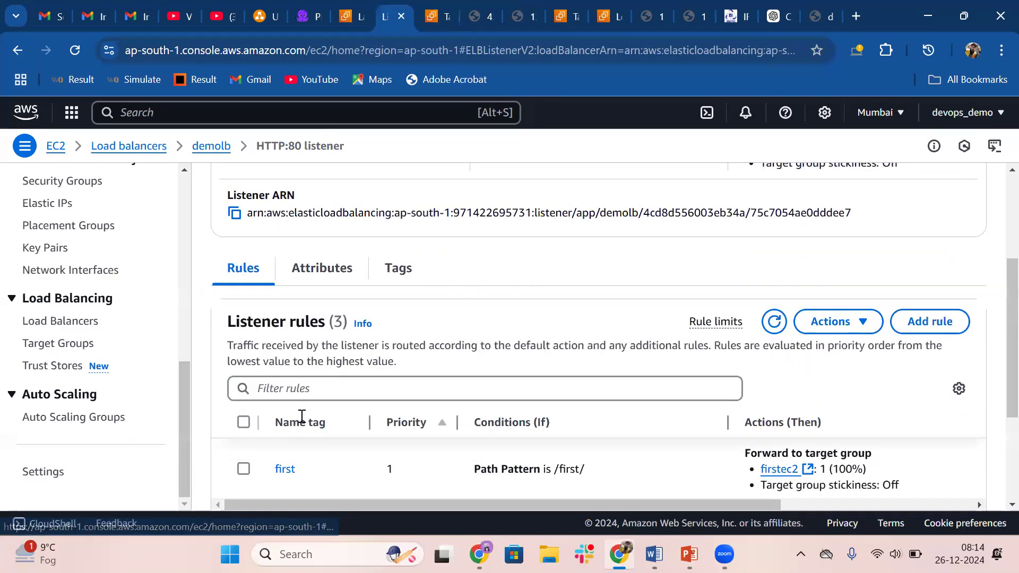
{"action": "scroll", "coordinate": [301, 416], "scroll_direction": "down", "scroll_amount": 3}
{"action": "scroll", "coordinate": [300, 415], "scroll_direction": "up", "scroll_amount": 1}
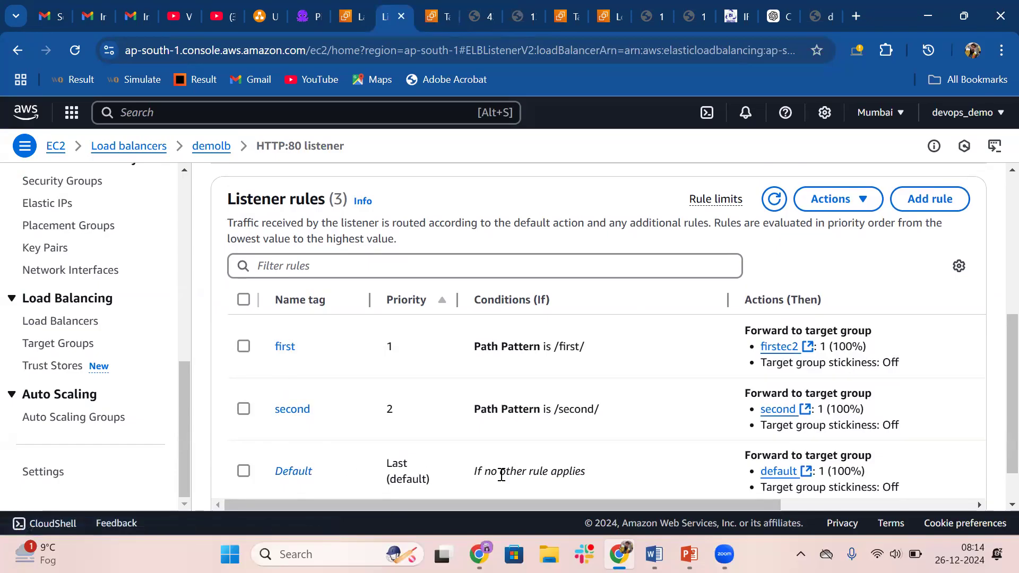
{"action": "left_click_drag", "start_coordinate": [481, 472], "coordinate": [588, 477]}
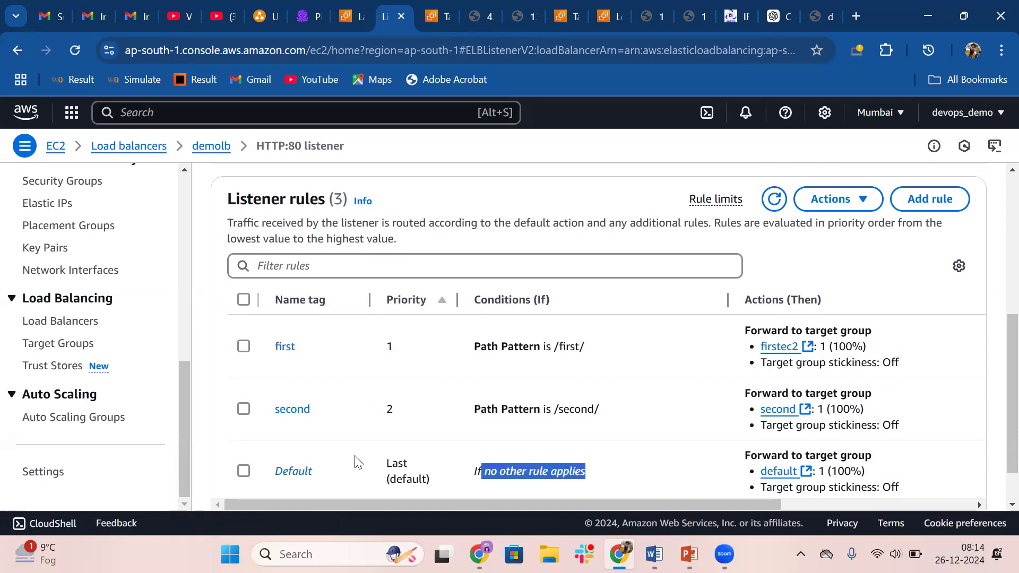
{"action": "left_click", "coordinate": [506, 471]}
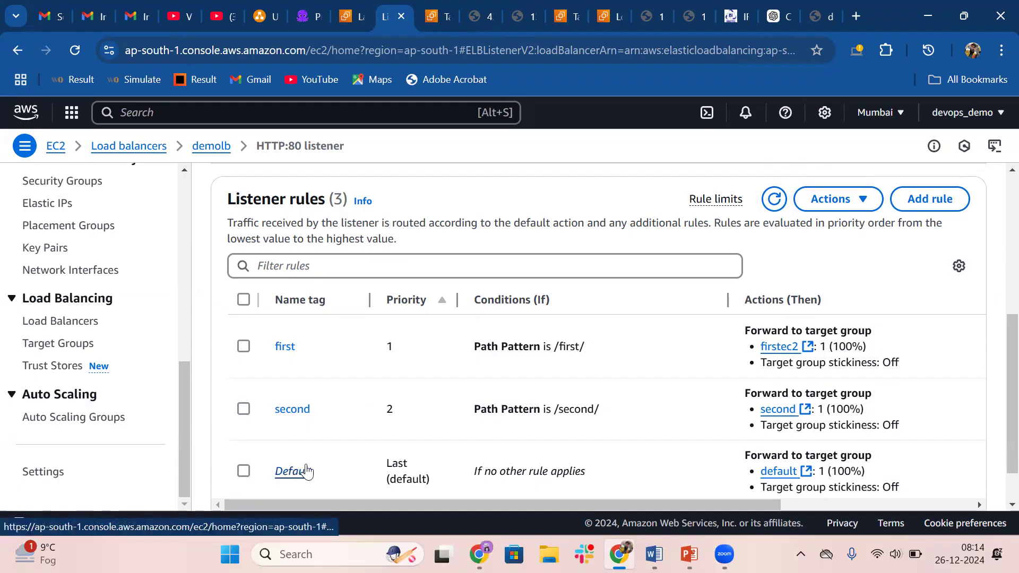
Open the default target group from the Default rule, review its registered targets, and return to the listener rules
{"action": "left_click", "coordinate": [795, 472]}
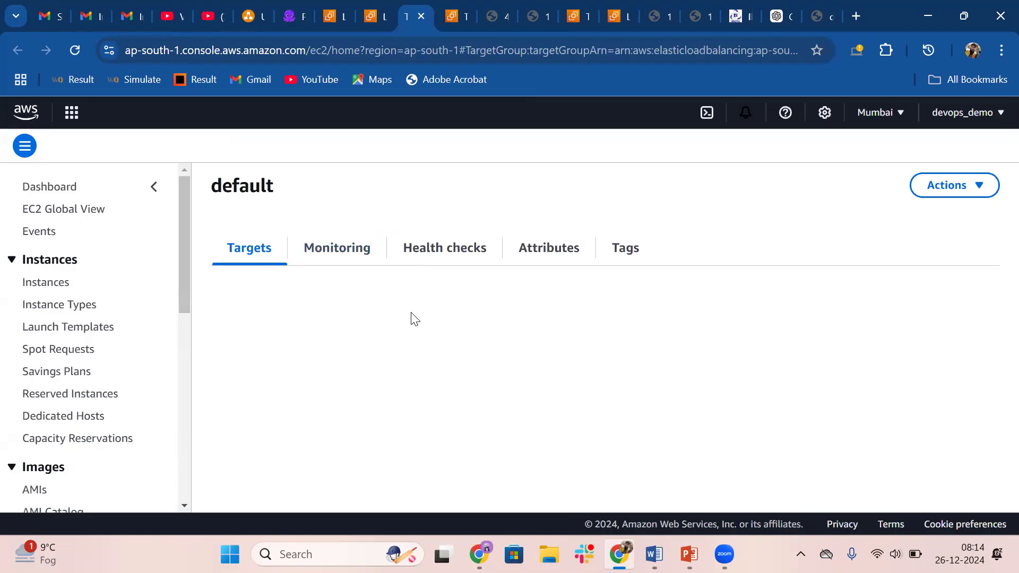
{"action": "scroll", "coordinate": [420, 342], "scroll_direction": "down", "scroll_amount": 3}
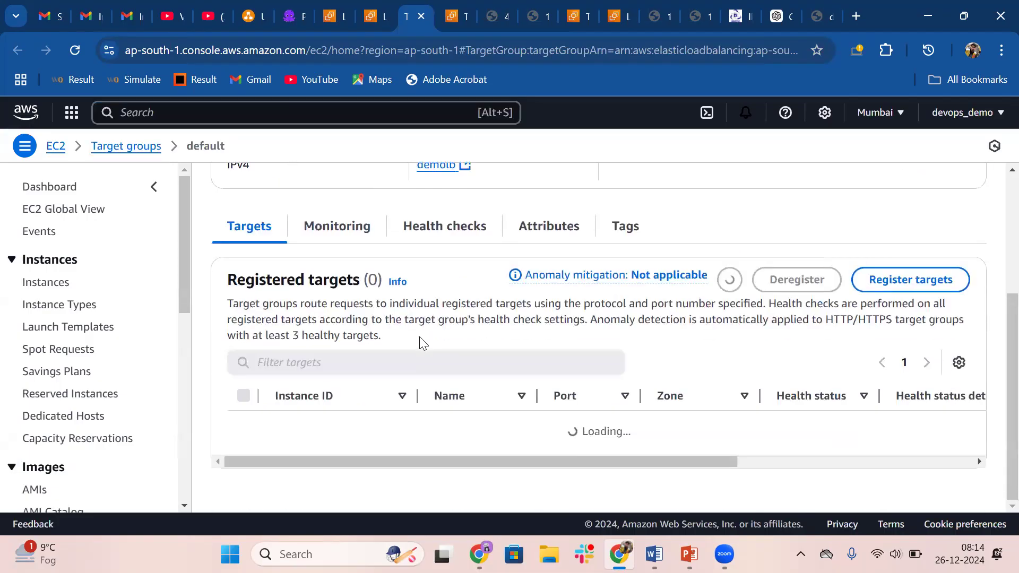
{"action": "scroll", "coordinate": [411, 390], "scroll_direction": "down", "scroll_amount": 3}
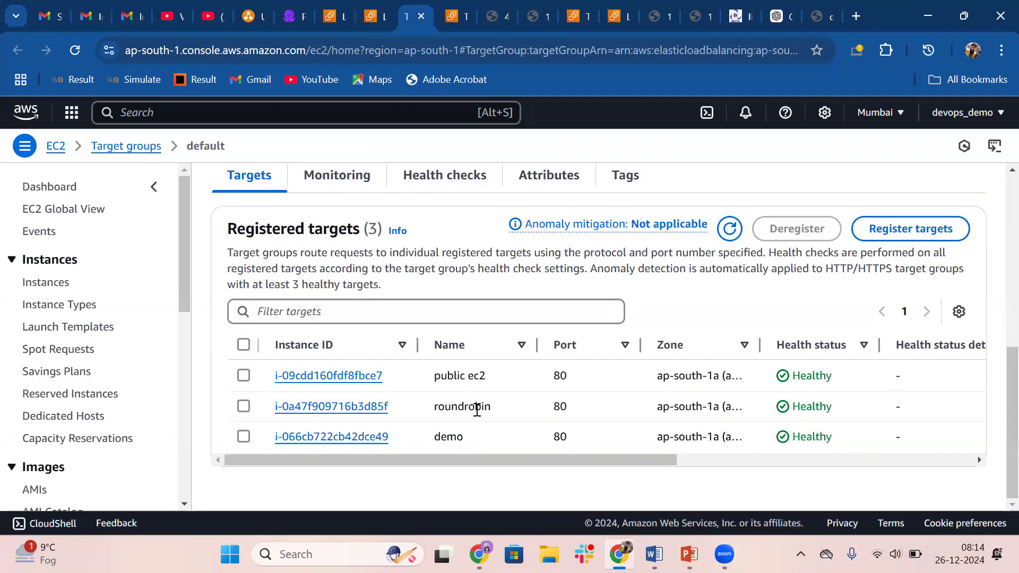
{"action": "left_click", "coordinate": [379, 7]}
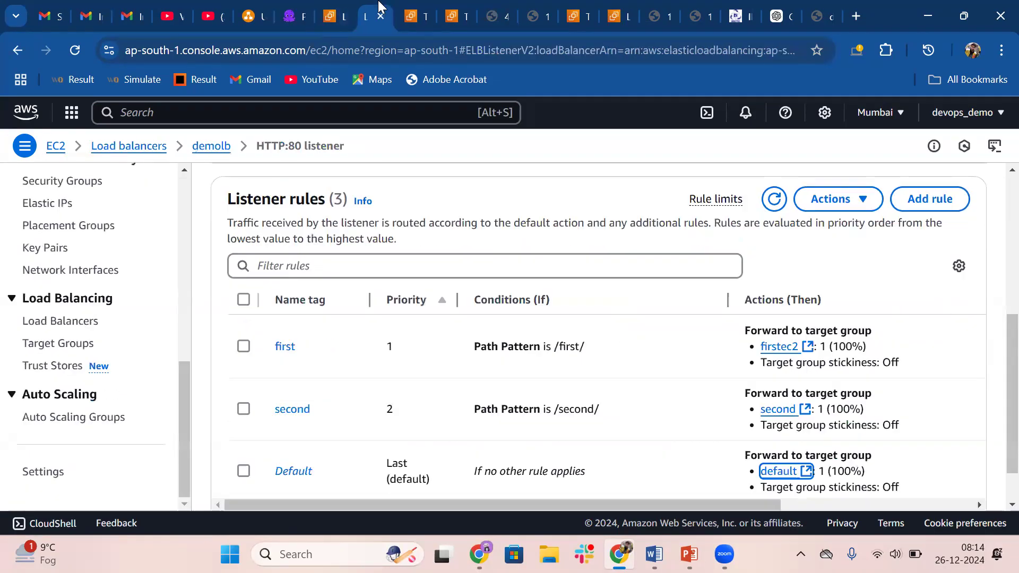
Review the HTTP:80 listener's rules and copy the DNS name from the demolb load balancer's details
{"action": "scroll", "coordinate": [395, 259], "scroll_direction": "up", "scroll_amount": 5}
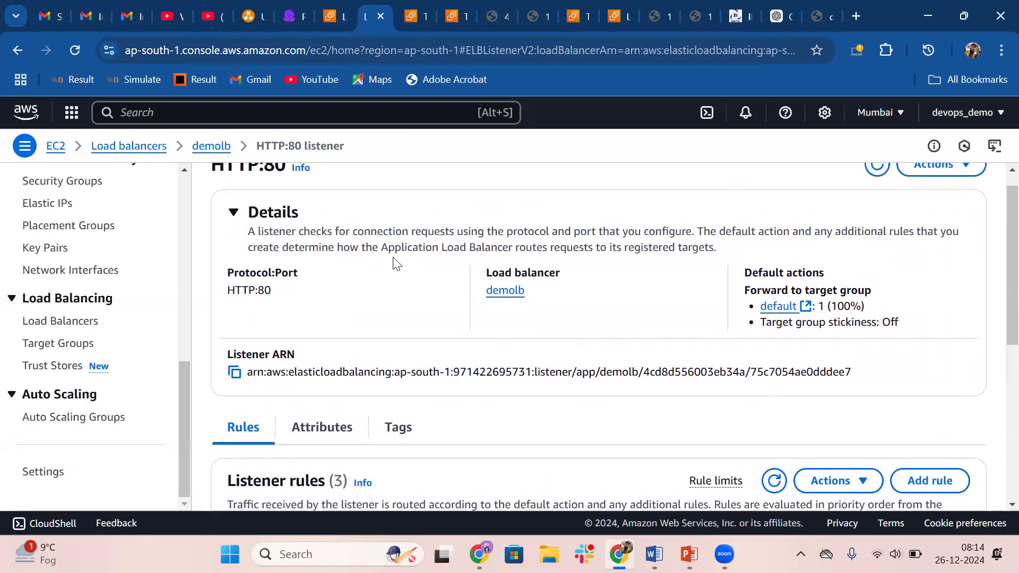
{"action": "scroll", "coordinate": [379, 286], "scroll_direction": "down", "scroll_amount": 5}
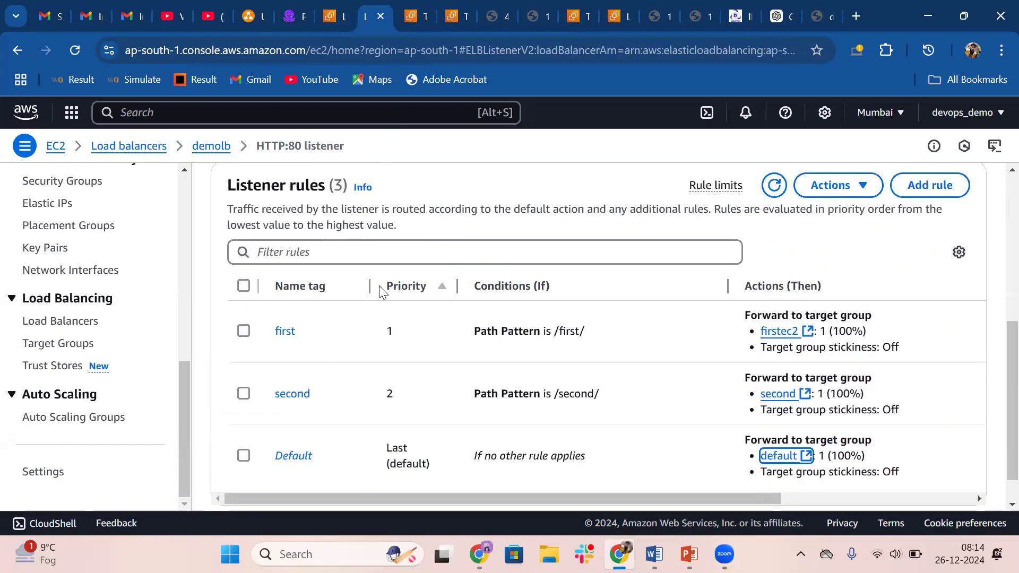
{"action": "scroll", "coordinate": [379, 286], "scroll_direction": "down", "scroll_amount": 1}
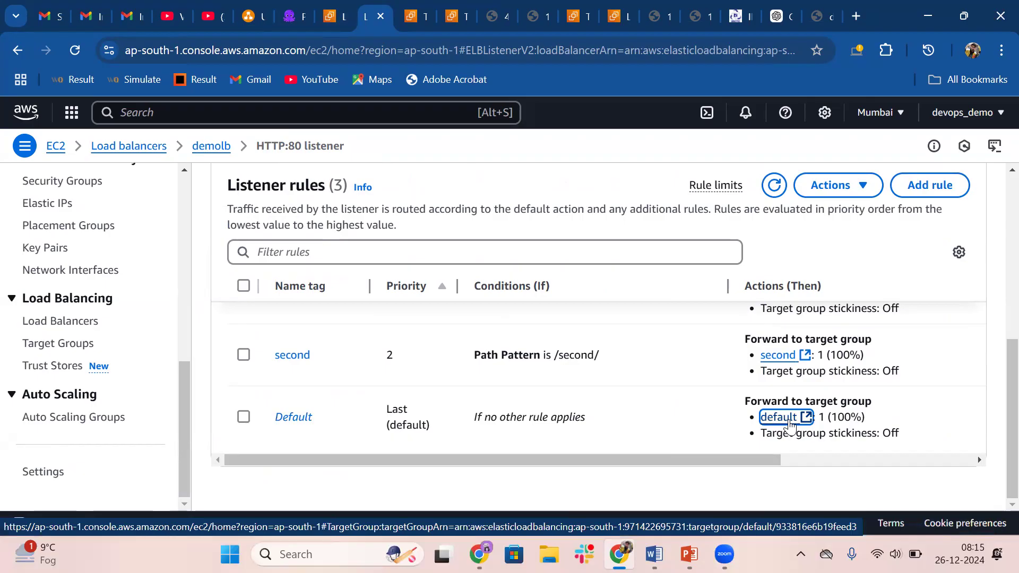
{"action": "scroll", "coordinate": [319, 314], "scroll_direction": "up", "scroll_amount": 5}
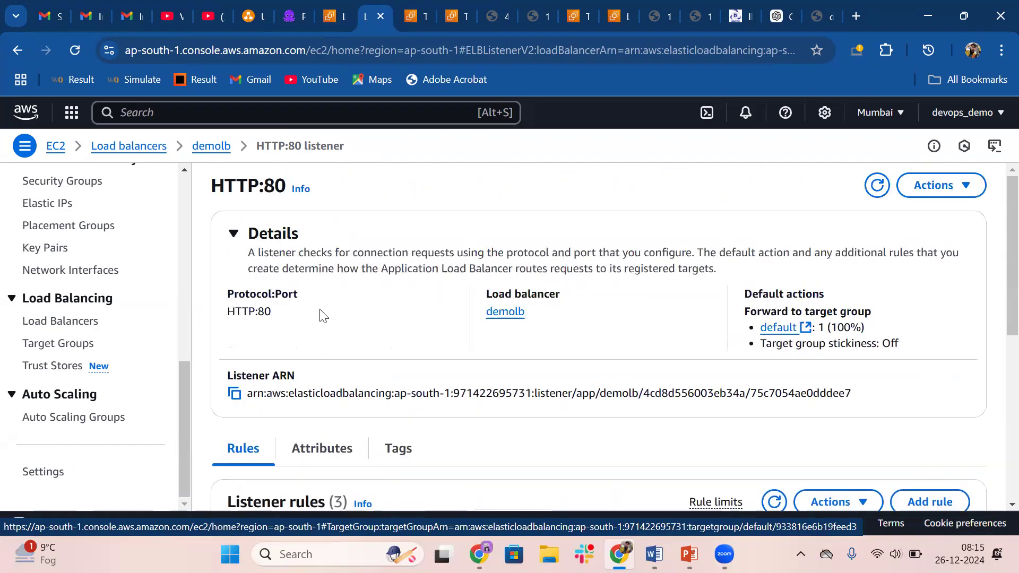
{"action": "left_click", "coordinate": [135, 147]}
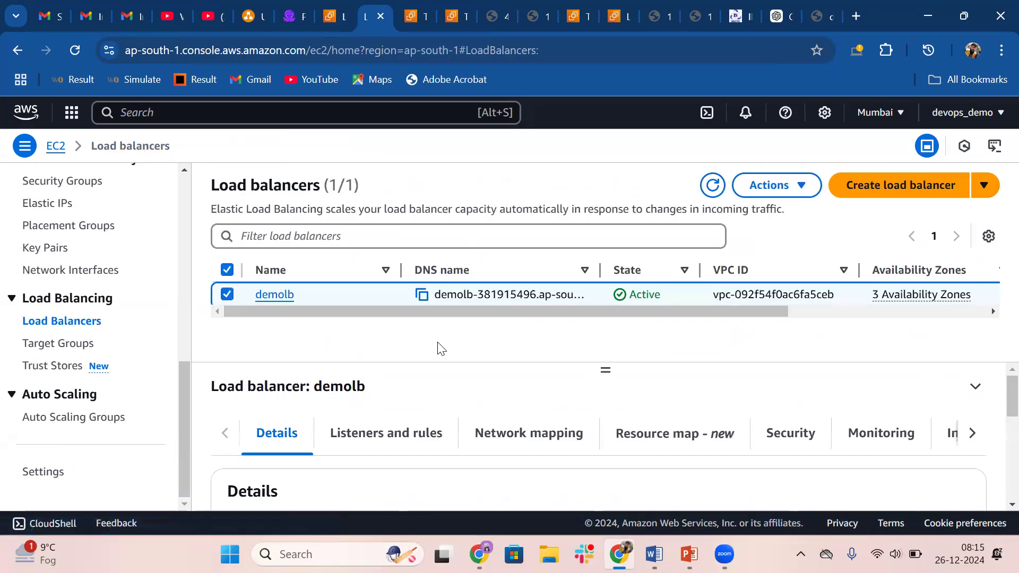
{"action": "left_click", "coordinate": [274, 295]}
{"action": "scroll", "coordinate": [575, 386], "scroll_direction": "down", "scroll_amount": 3}
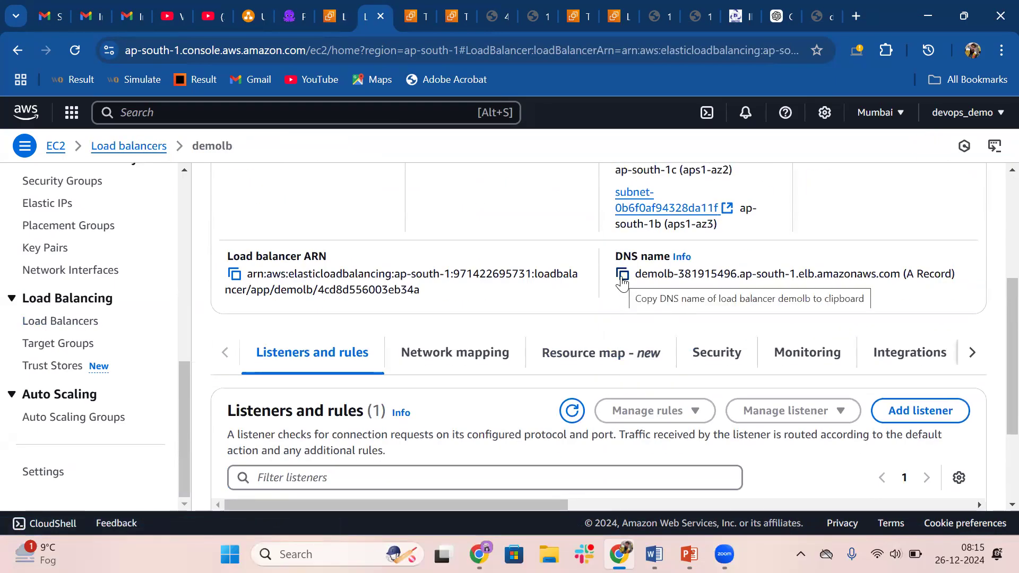
{"action": "left_click", "coordinate": [622, 275]}
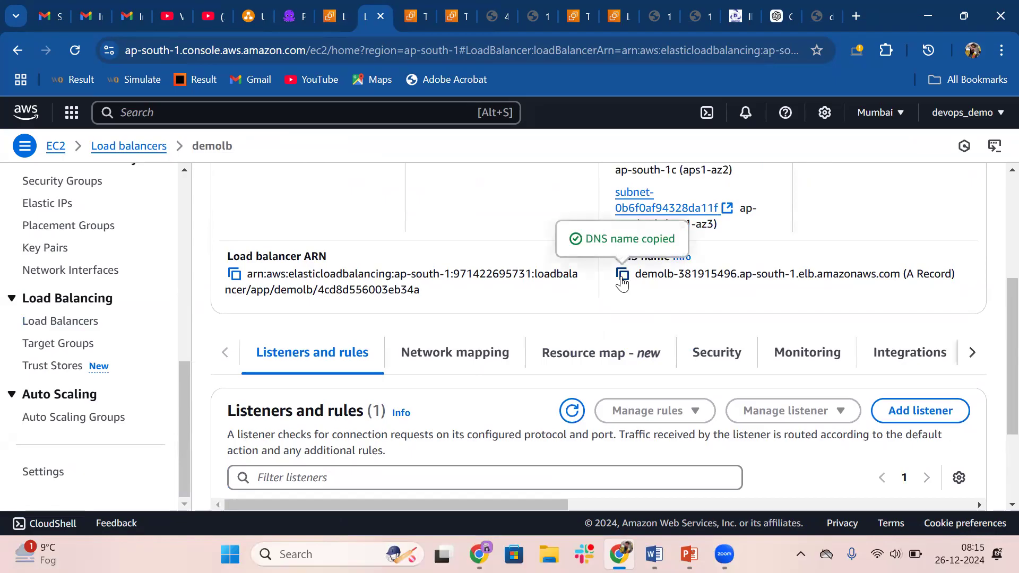
Close the old load balancer page and ChatGPT, load demolb's copied DNS name in a new tab, and return to the default target group's targets
{"action": "left_click", "coordinate": [829, 11]}
{"action": "left_click", "coordinate": [827, 16]}
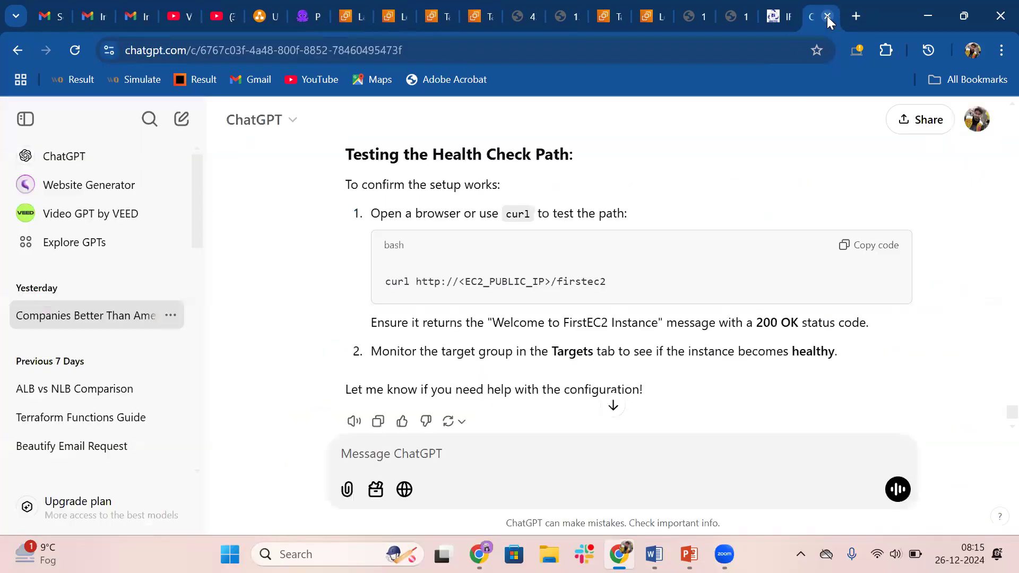
{"action": "left_click", "coordinate": [827, 16]}
{"action": "left_click", "coordinate": [855, 16]}
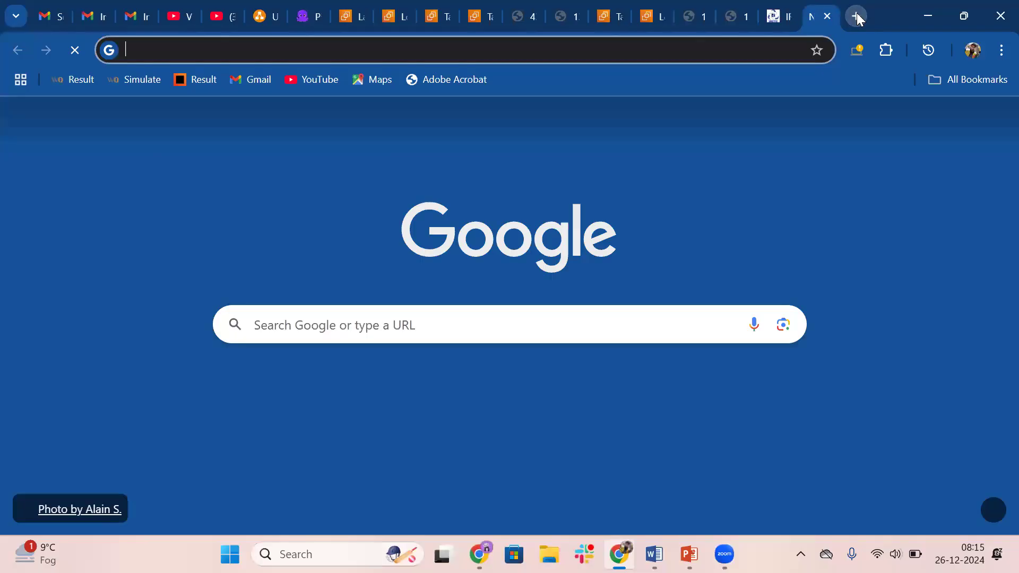
{"action": "key", "text": "ctrl+v"}
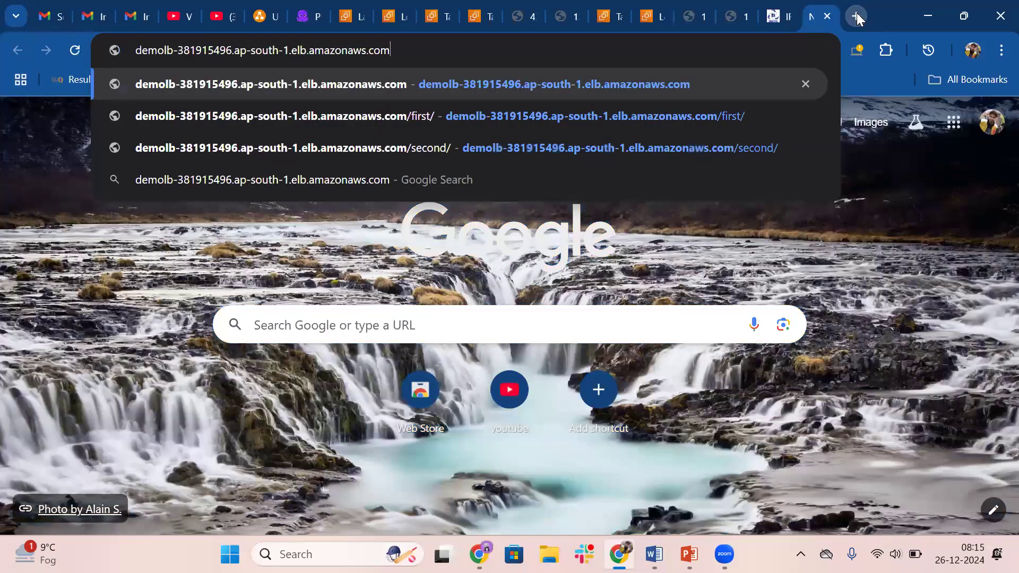
{"action": "left_click", "coordinate": [208, 97]}
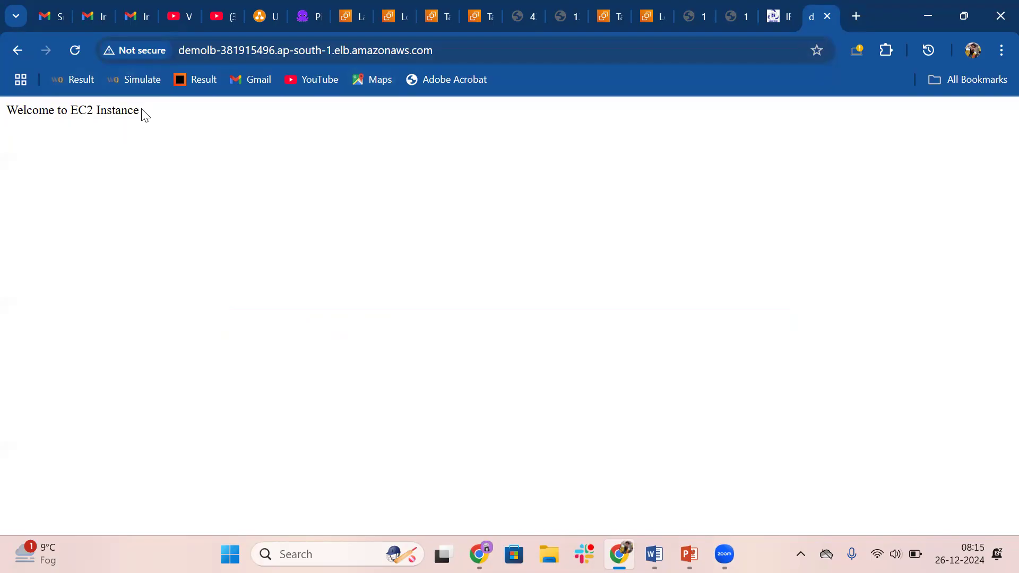
{"action": "left_click", "coordinate": [433, 15]}
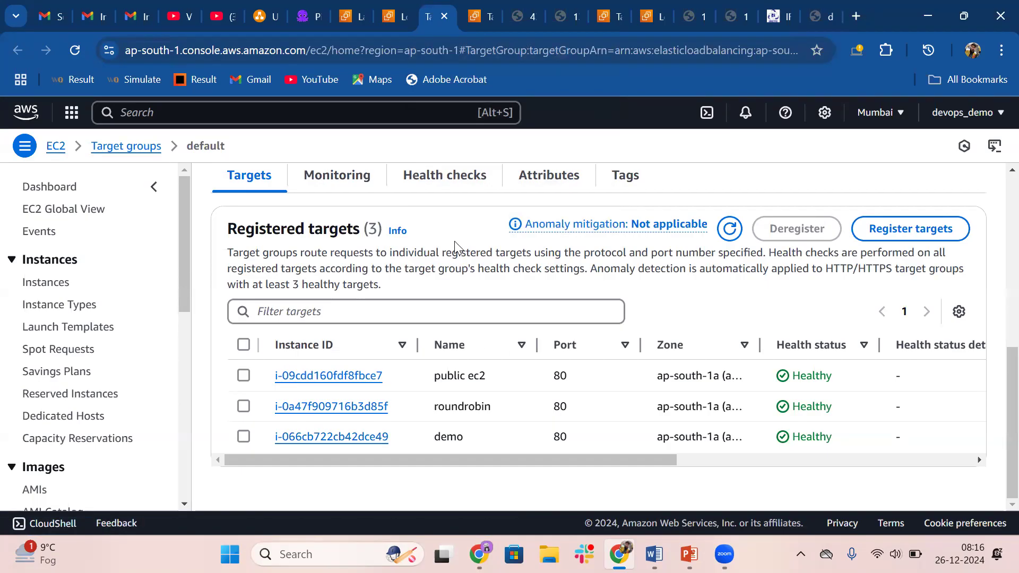
Review the default target group's details and return to the list of target groups
{"action": "scroll", "coordinate": [455, 246], "scroll_direction": "up", "scroll_amount": 7}
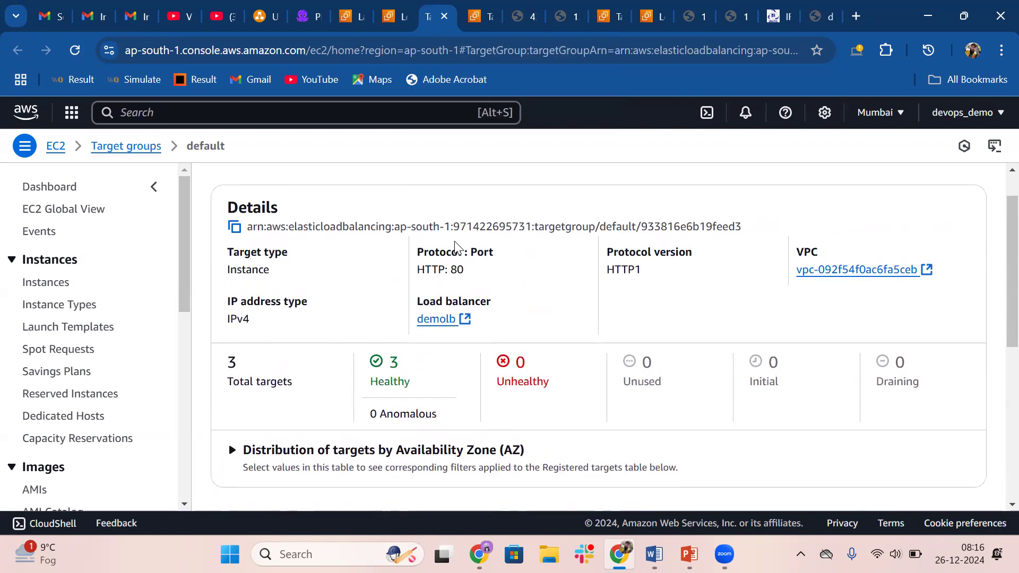
{"action": "left_click_drag", "start_coordinate": [186, 265], "coordinate": [176, 233]}
{"action": "scroll", "coordinate": [391, 264], "scroll_direction": "up", "scroll_amount": 1}
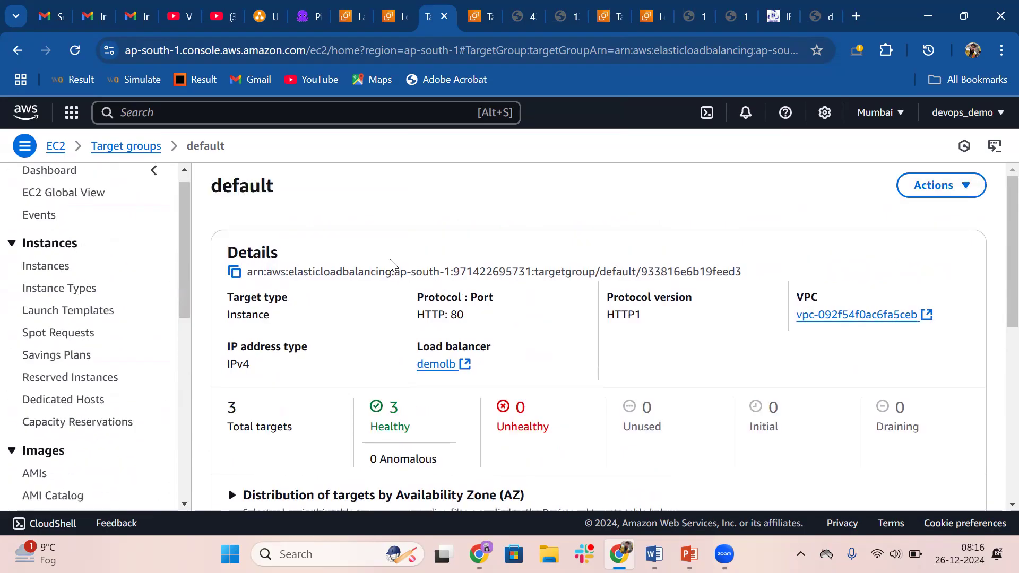
{"action": "left_click", "coordinate": [129, 147]}
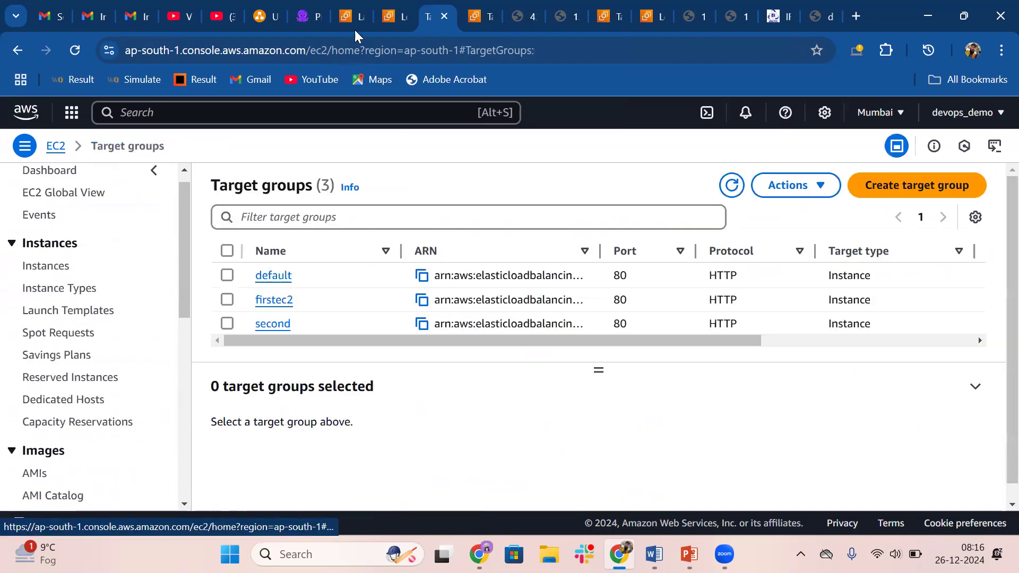
Open the running instances from the EC2 dashboard and remove the "Instance state = running" filter
{"action": "left_click", "coordinate": [483, 16]}
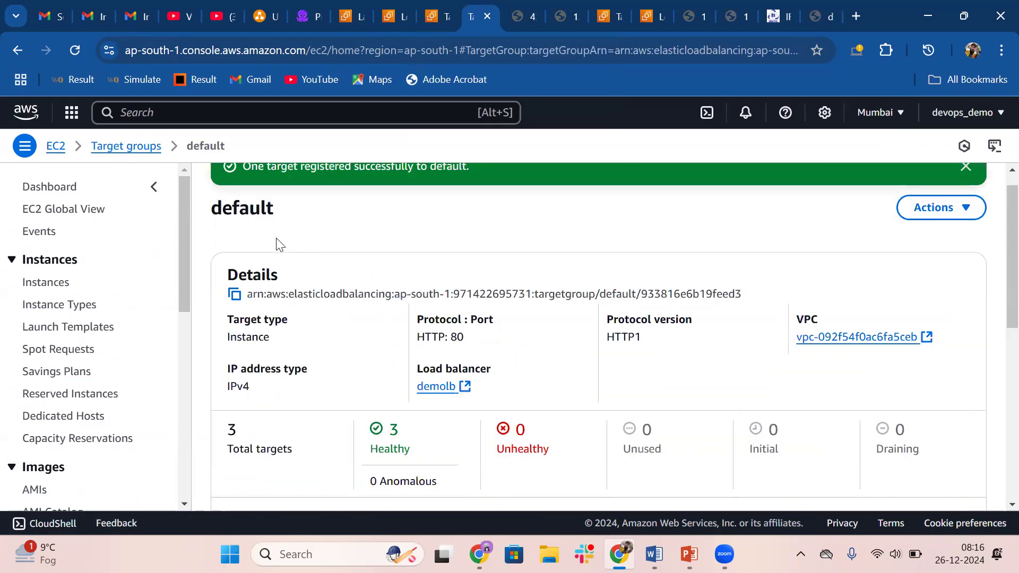
{"action": "scroll", "coordinate": [281, 245], "scroll_direction": "up", "scroll_amount": 1}
{"action": "left_click", "coordinate": [55, 148]}
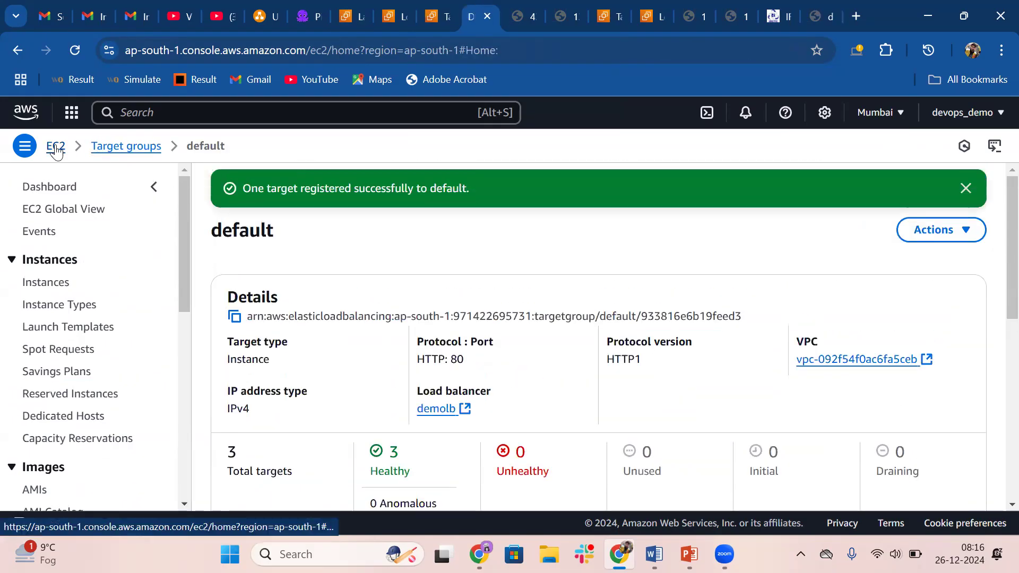
{"action": "left_click", "coordinate": [271, 259]}
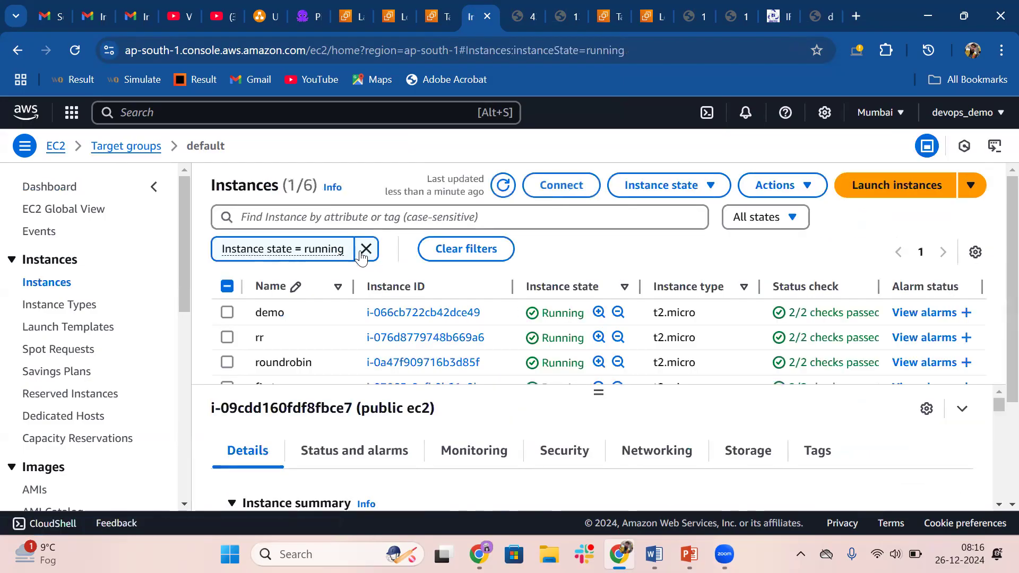
{"action": "left_click", "coordinate": [360, 254]}
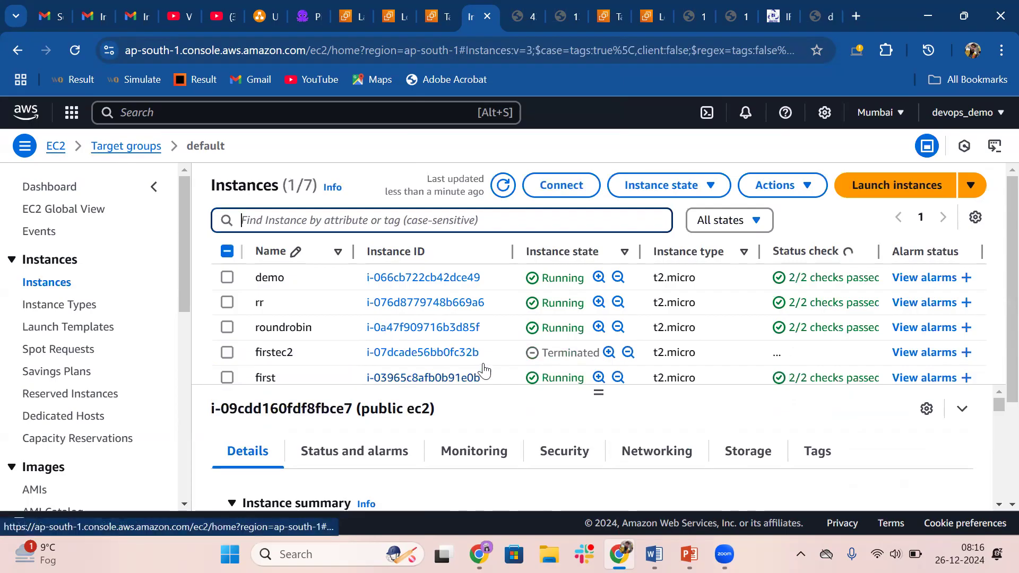
Look through the instances list and open the user data of the instance named first
{"action": "scroll", "coordinate": [396, 333], "scroll_direction": "down", "scroll_amount": 3}
{"action": "scroll", "coordinate": [397, 335], "scroll_direction": "up", "scroll_amount": 1}
{"action": "scroll", "coordinate": [396, 334], "scroll_direction": "down", "scroll_amount": 1}
{"action": "scroll", "coordinate": [397, 335], "scroll_direction": "up", "scroll_amount": 3}
{"action": "scroll", "coordinate": [396, 335], "scroll_direction": "down", "scroll_amount": 2}
{"action": "scroll", "coordinate": [396, 335], "scroll_direction": "up", "scroll_amount": 1}
{"action": "scroll", "coordinate": [396, 335], "scroll_direction": "down", "scroll_amount": 2}
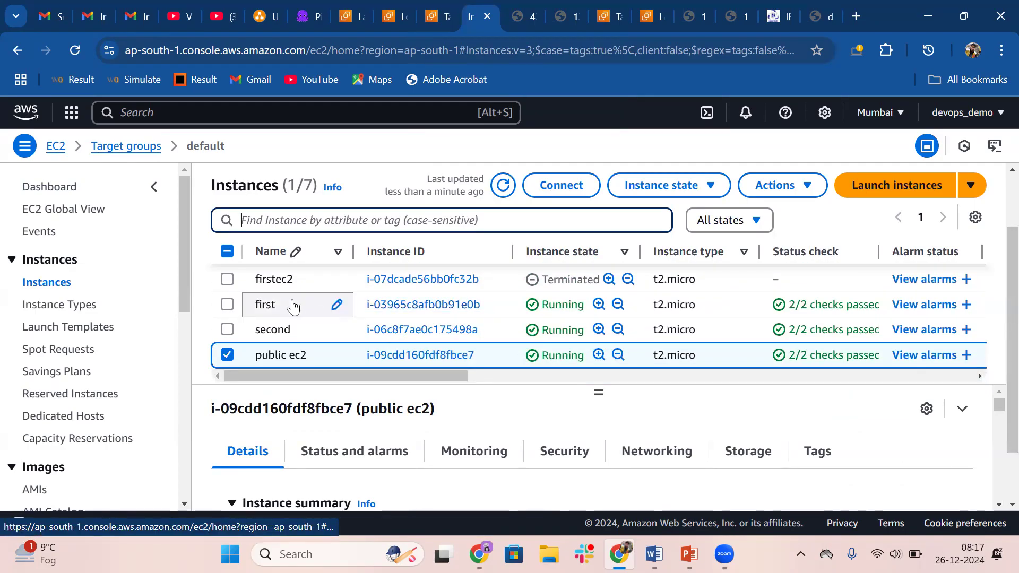
{"action": "left_click", "coordinate": [411, 305]}
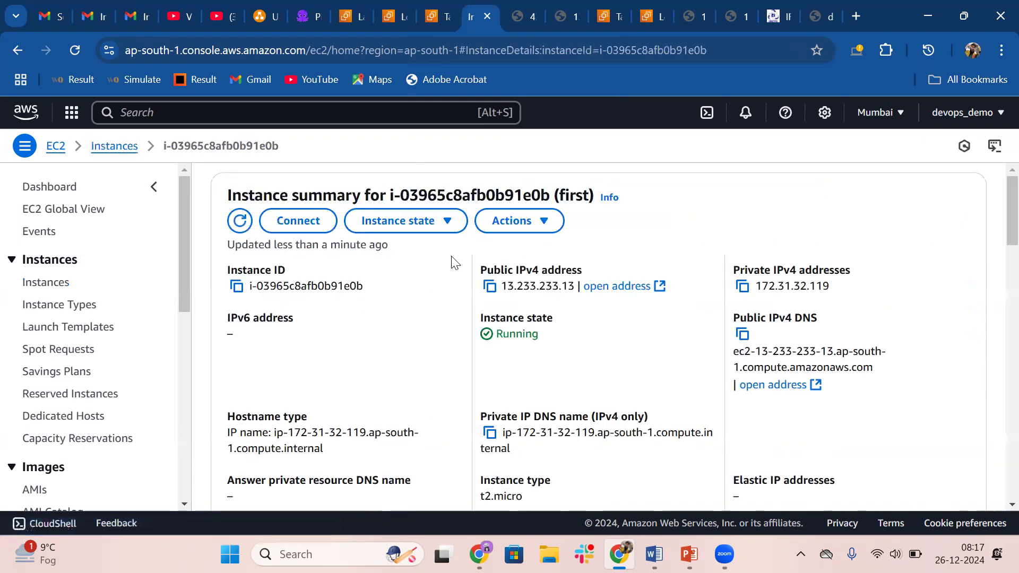
{"action": "left_click", "coordinate": [526, 221]}
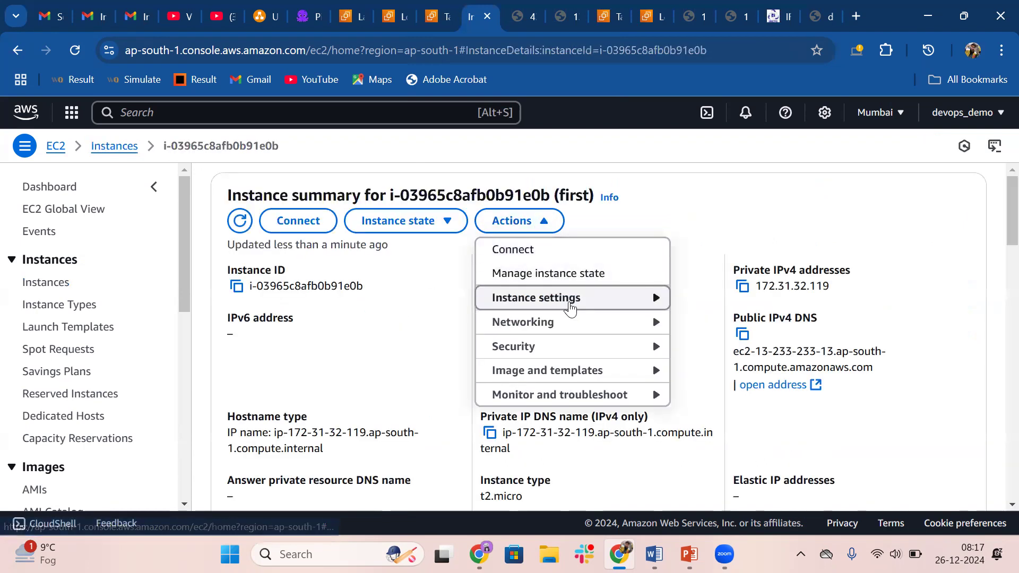
{"action": "left_click", "coordinate": [569, 308]}
{"action": "scroll", "coordinate": [750, 380], "scroll_direction": "down", "scroll_amount": 3}
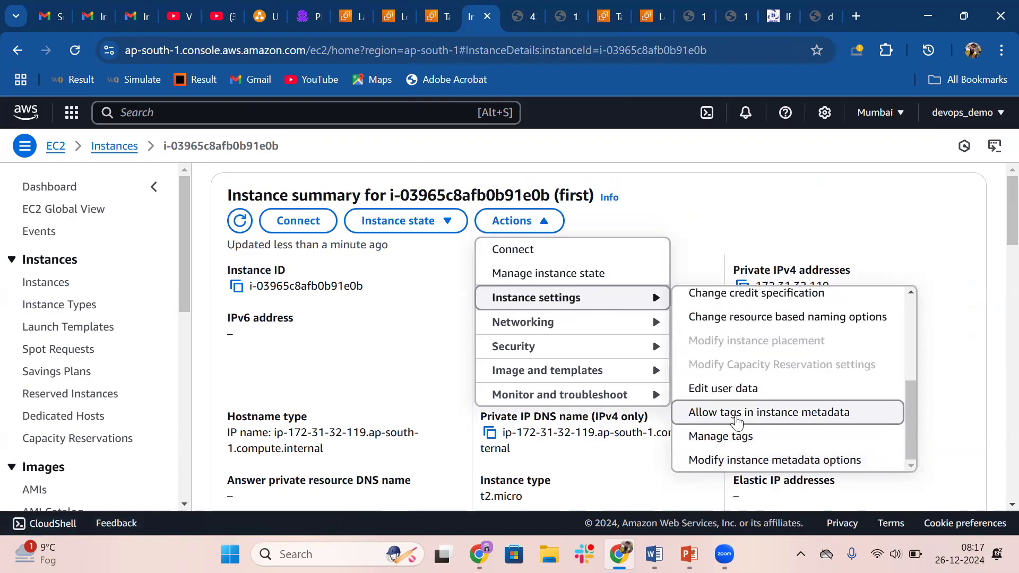
{"action": "left_click", "coordinate": [720, 393]}
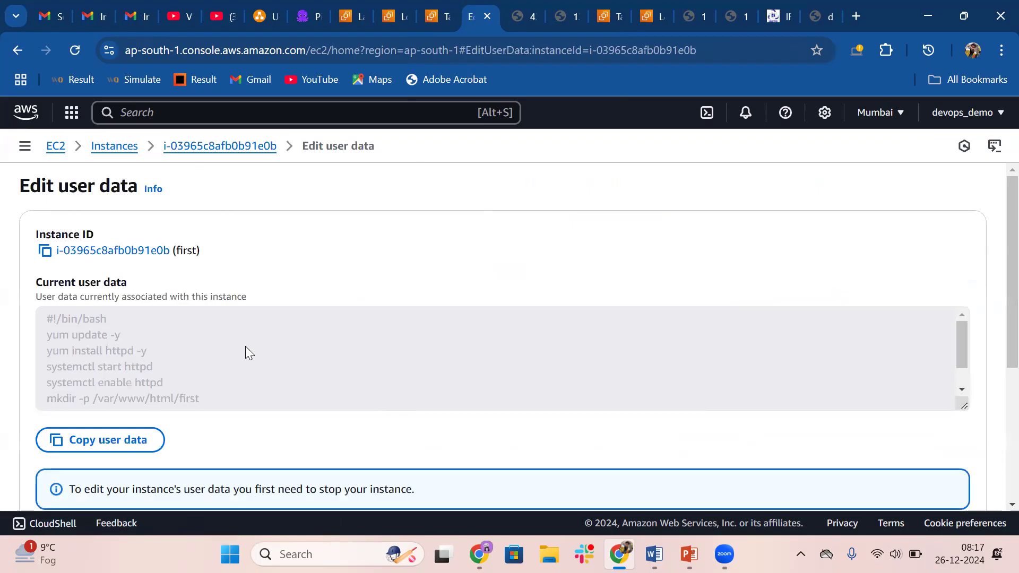
Examine the first instance's user data, highlighting the mkdir -p /var/www/html/first line and the index.html path in the echo command
{"action": "scroll", "coordinate": [245, 346], "scroll_direction": "down", "scroll_amount": 1}
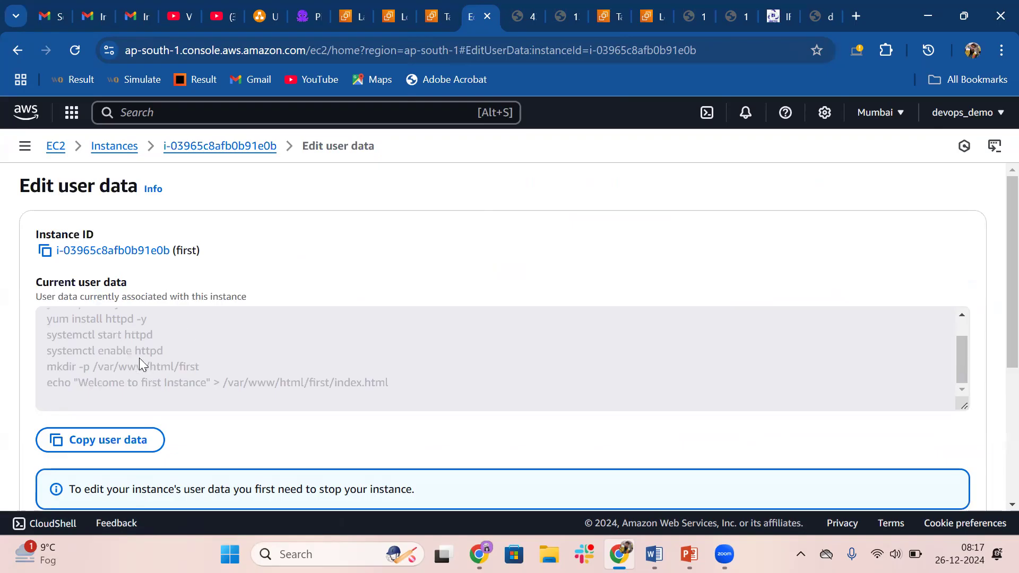
{"action": "scroll", "coordinate": [139, 357], "scroll_direction": "up", "scroll_amount": 3}
{"action": "scroll", "coordinate": [139, 357], "scroll_direction": "left", "scroll_amount": 1}
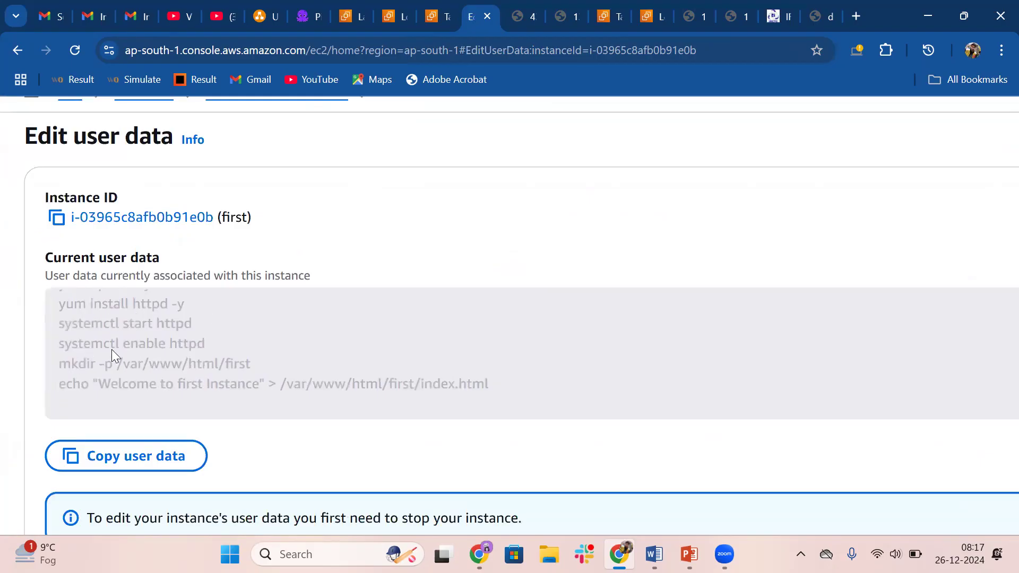
{"action": "left_click_drag", "start_coordinate": [59, 370], "coordinate": [236, 367]}
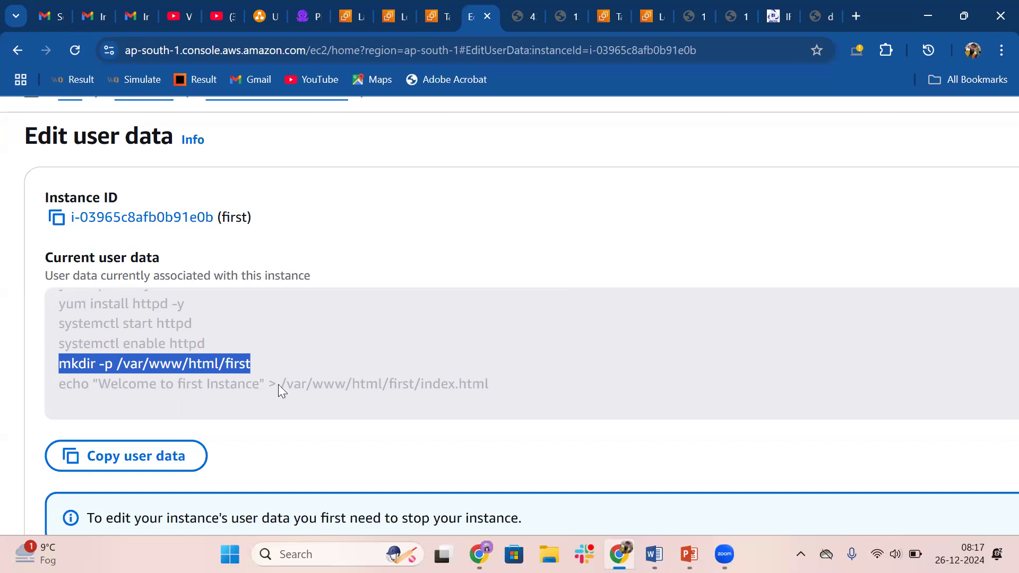
{"action": "left_click_drag", "start_coordinate": [279, 385], "coordinate": [417, 387]}
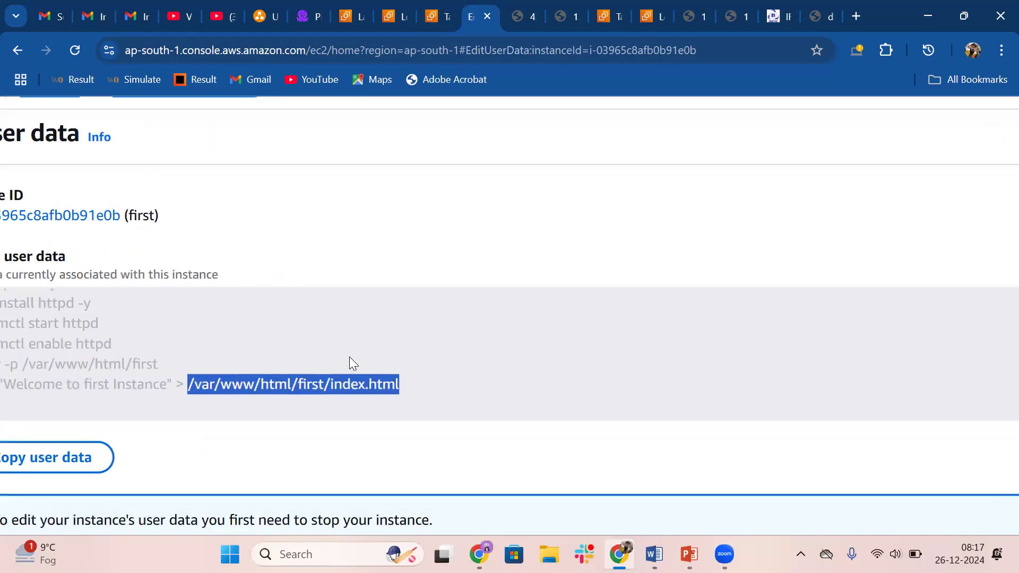
{"action": "left_click", "coordinate": [450, 6]}
{"action": "left_click", "coordinate": [395, 6]}
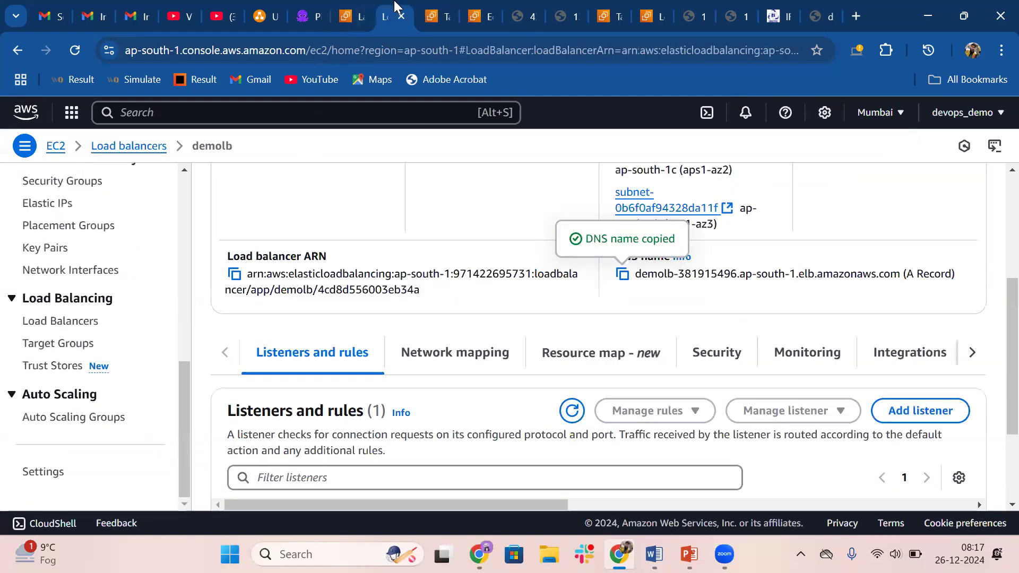
{"action": "left_click", "coordinate": [368, 9]}
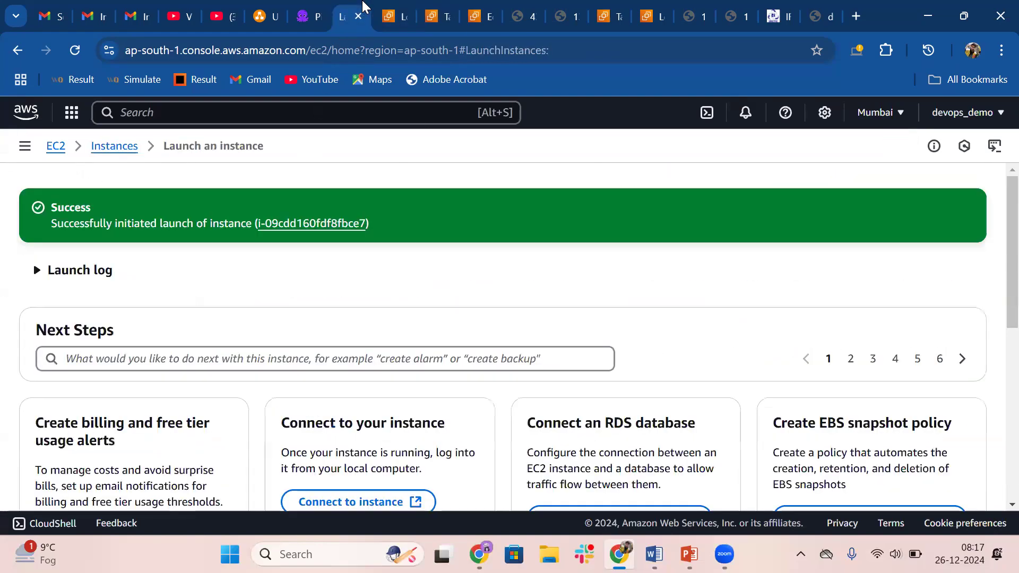
{"action": "left_click", "coordinate": [468, 8]}
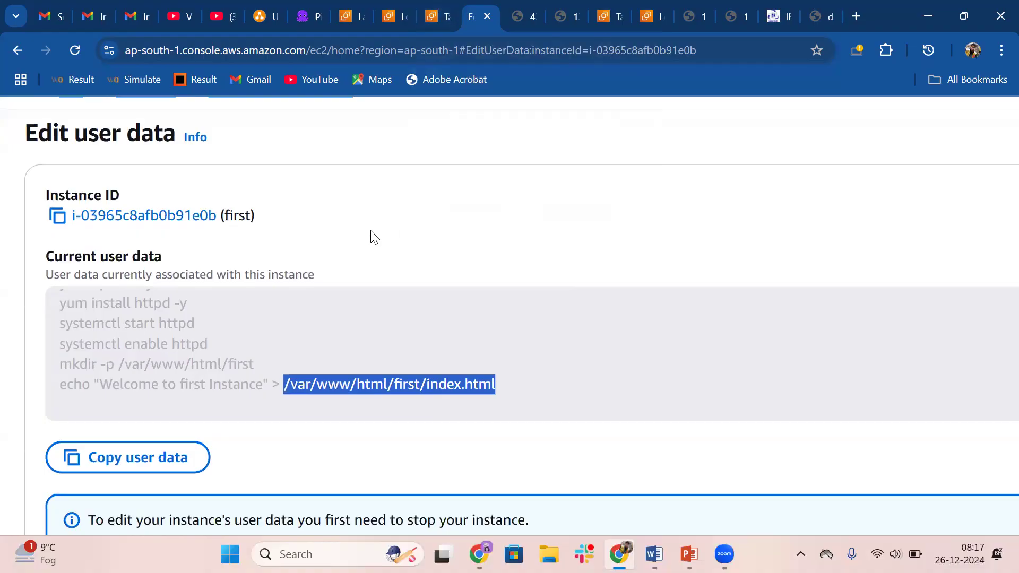
{"action": "scroll", "coordinate": [294, 313], "scroll_direction": "up", "scroll_amount": 1}
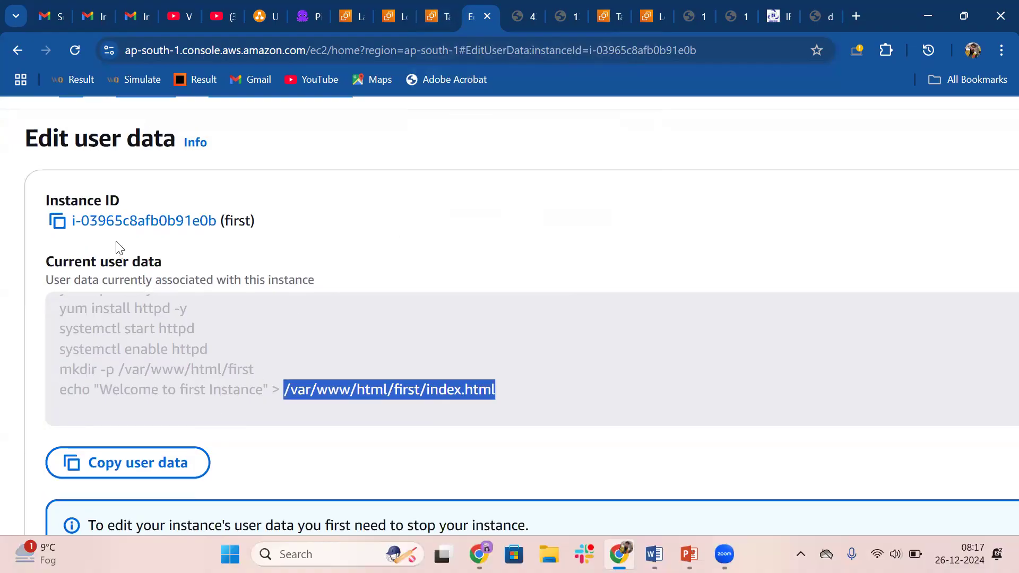
{"action": "scroll", "coordinate": [115, 241], "scroll_direction": "down", "scroll_amount": 1}
{"action": "scroll", "coordinate": [115, 241], "scroll_direction": "down", "scroll_amount": 3}
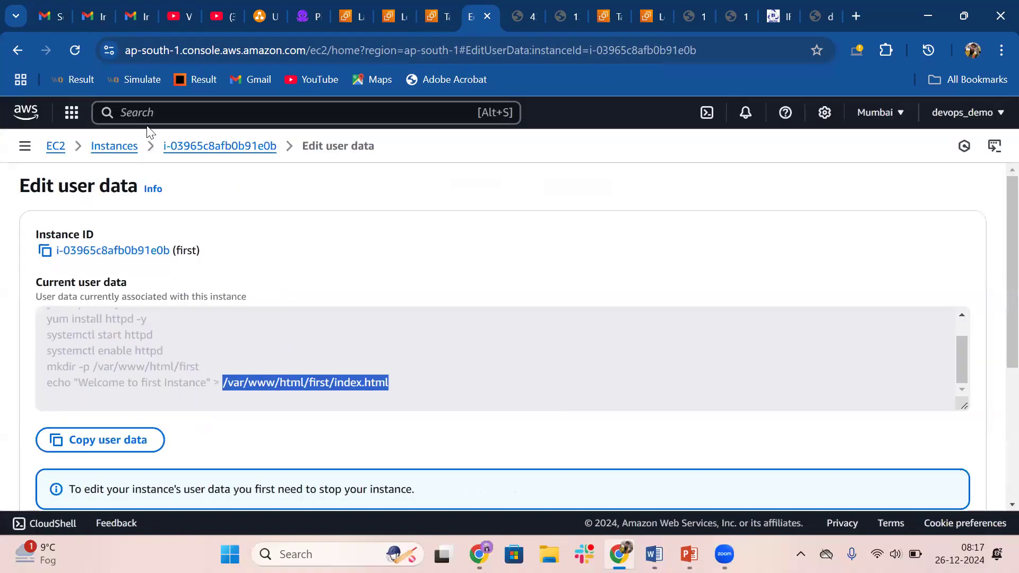
Return to the instances list, open the user data of the instance named second, and examine its script
{"action": "left_click", "coordinate": [116, 146]}
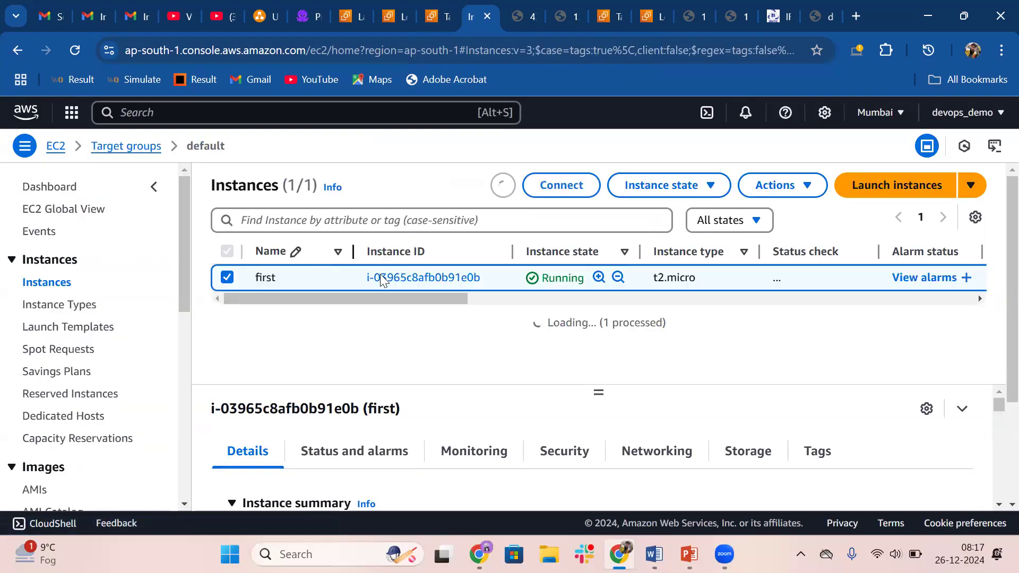
{"action": "scroll", "coordinate": [404, 354], "scroll_direction": "down", "scroll_amount": 1}
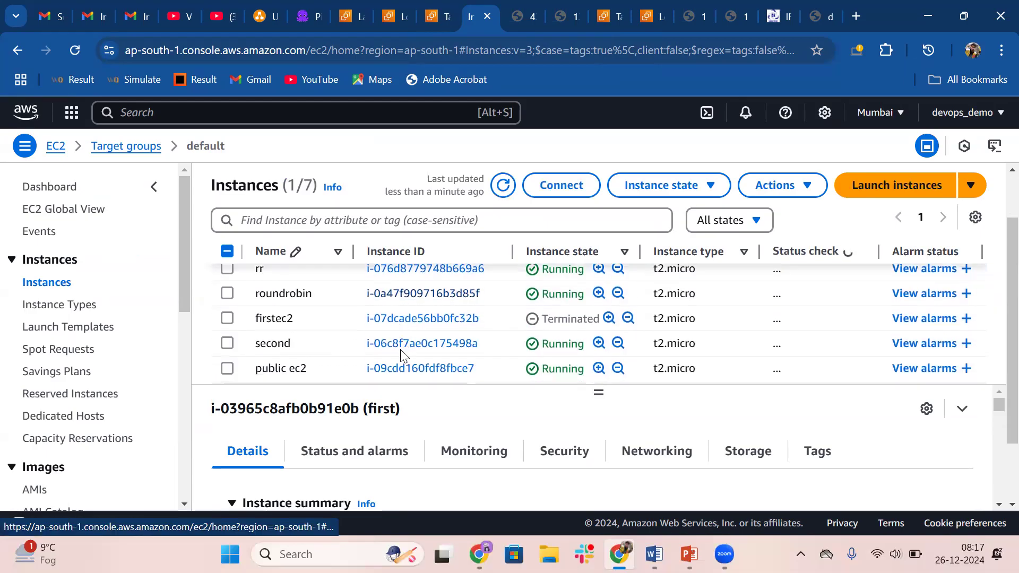
{"action": "left_click", "coordinate": [440, 328]}
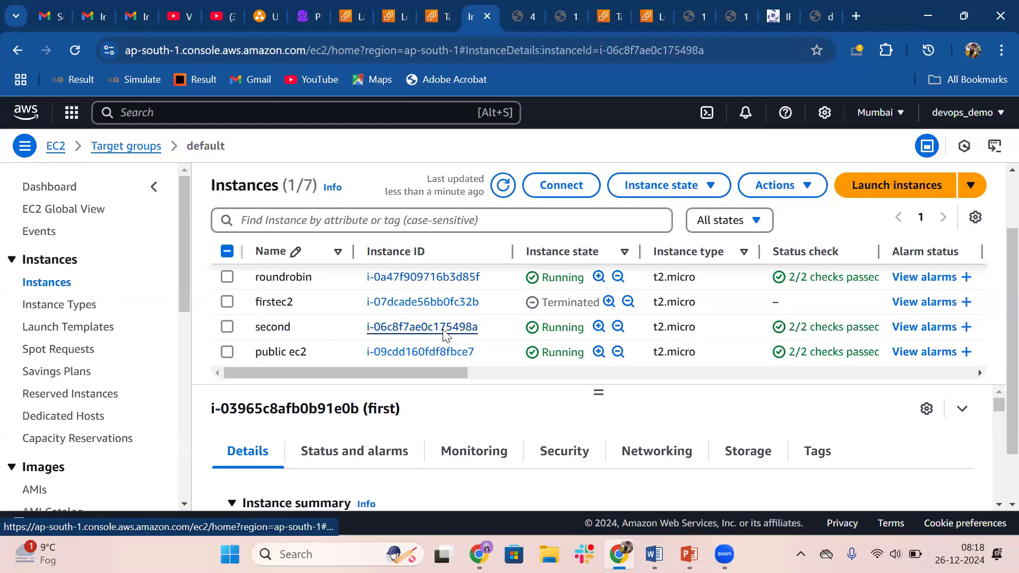
{"action": "left_click", "coordinate": [546, 221]}
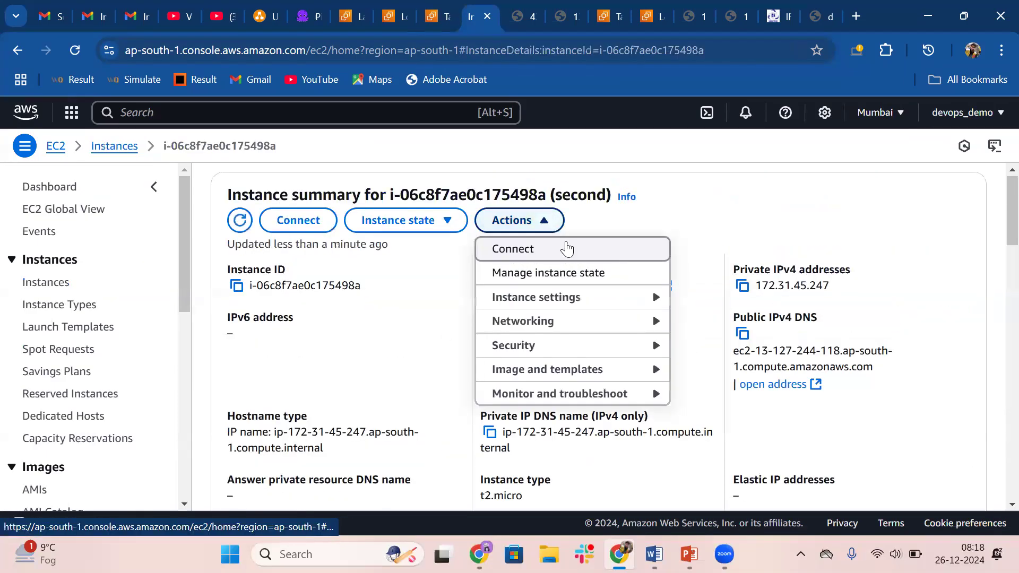
{"action": "left_click", "coordinate": [637, 297]}
{"action": "scroll", "coordinate": [756, 374], "scroll_direction": "down", "scroll_amount": 3}
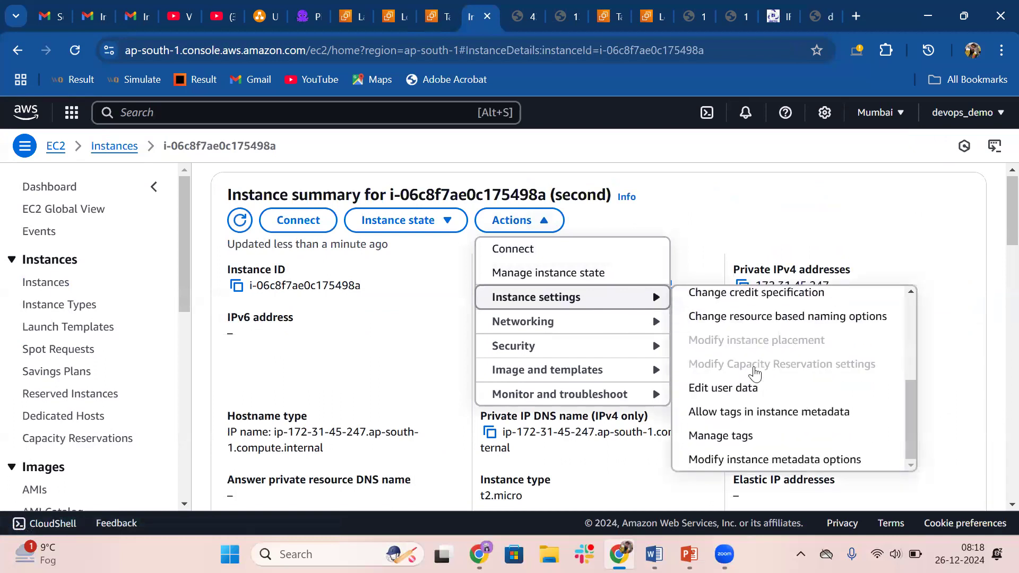
{"action": "left_click", "coordinate": [722, 390]}
{"action": "scroll", "coordinate": [222, 399], "scroll_direction": "down", "scroll_amount": 1}
{"action": "scroll", "coordinate": [195, 368], "scroll_direction": "down", "scroll_amount": 1}
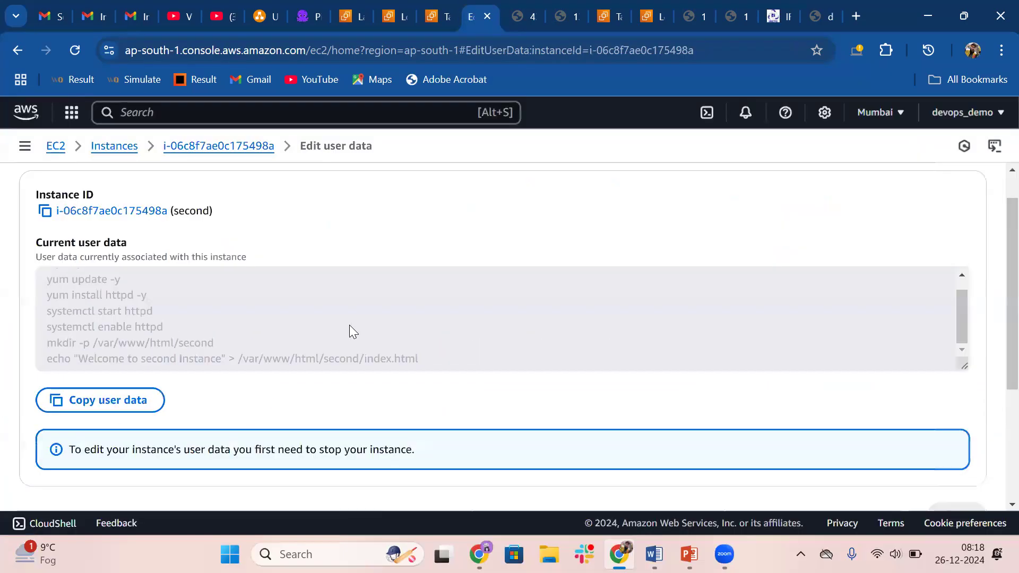
Open the second instance's public IPv4 address in a new tab and load it over HTTP instead of HTTPS
{"action": "left_click", "coordinate": [114, 146]}
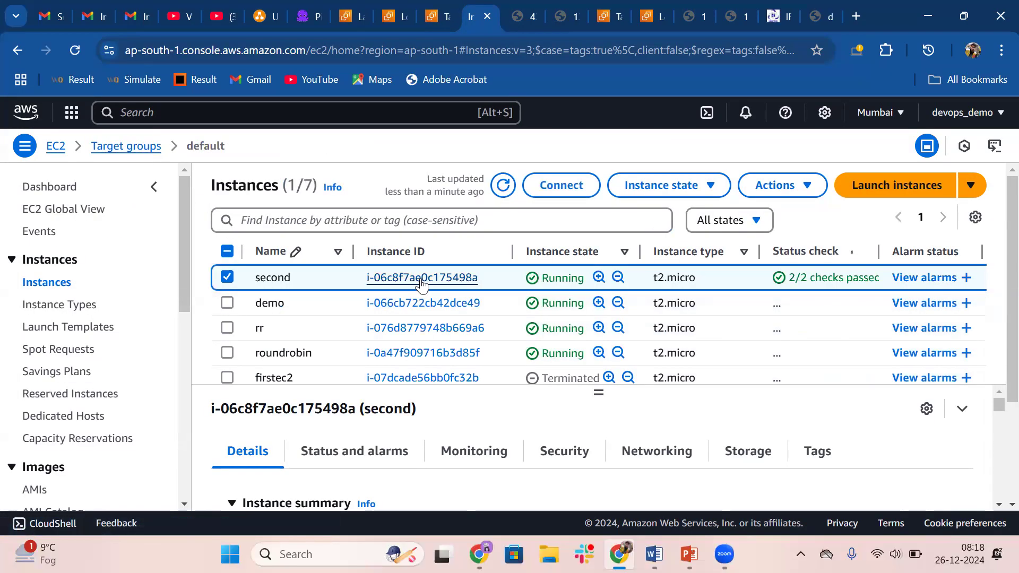
{"action": "left_click", "coordinate": [423, 279]}
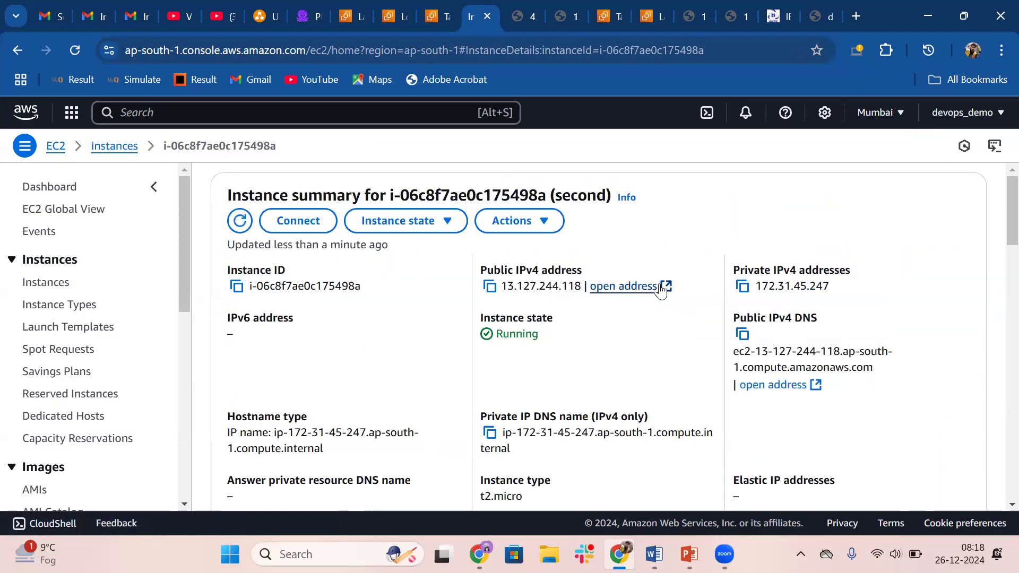
{"action": "left_click", "coordinate": [666, 289]}
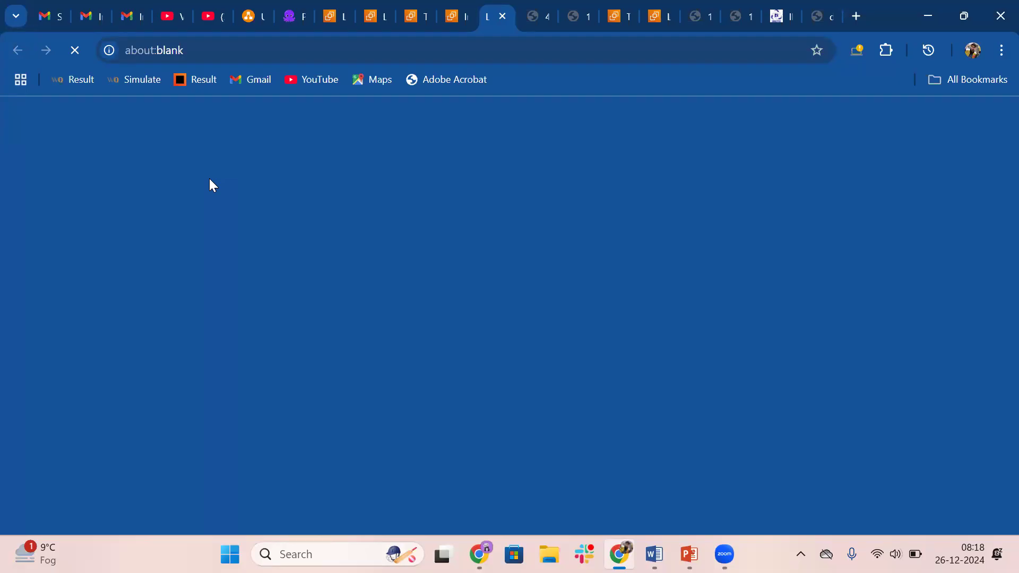
{"action": "left_click", "coordinate": [247, 52]}
{"action": "type", "text": "https://13.127.244.118"}
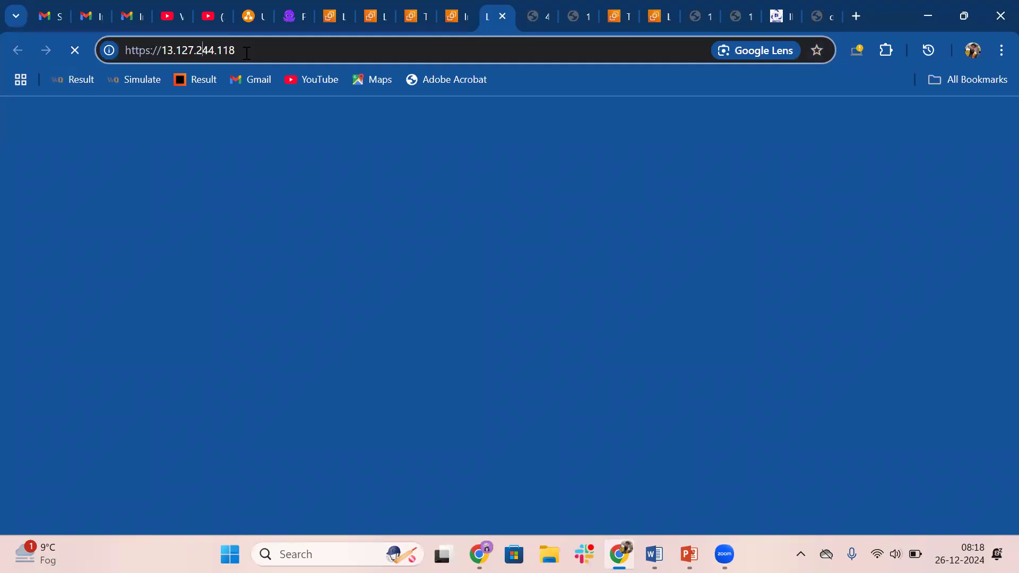
{"action": "key", "text": "BackSpace"}
{"action": "key", "text": "Return"}
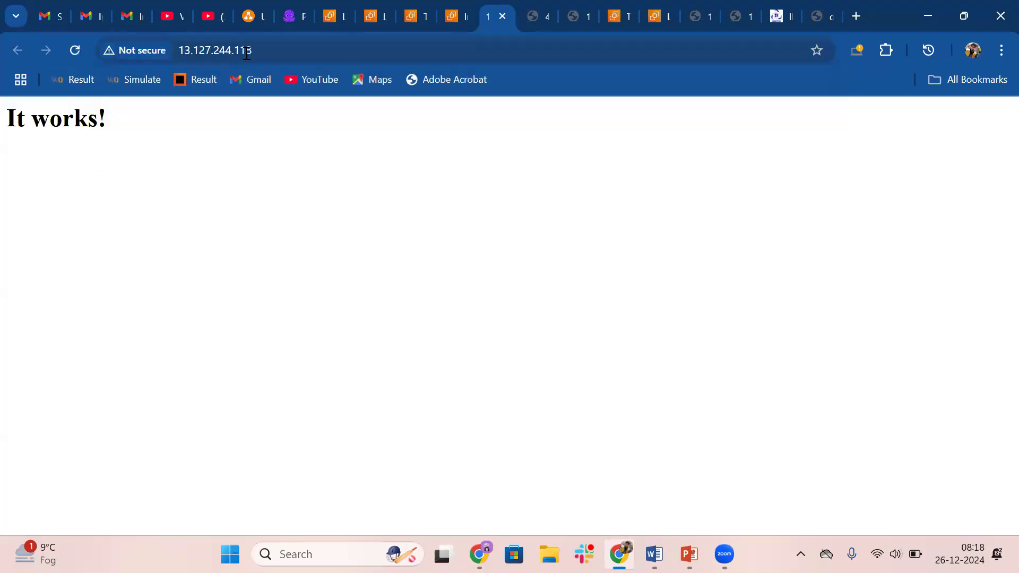
Load the /second/ path on the second instance's public address and highlight the page's welcome text
{"action": "left_click", "coordinate": [291, 50]}
{"action": "left_click", "coordinate": [292, 49]}
{"action": "type", "text": "/sec"}
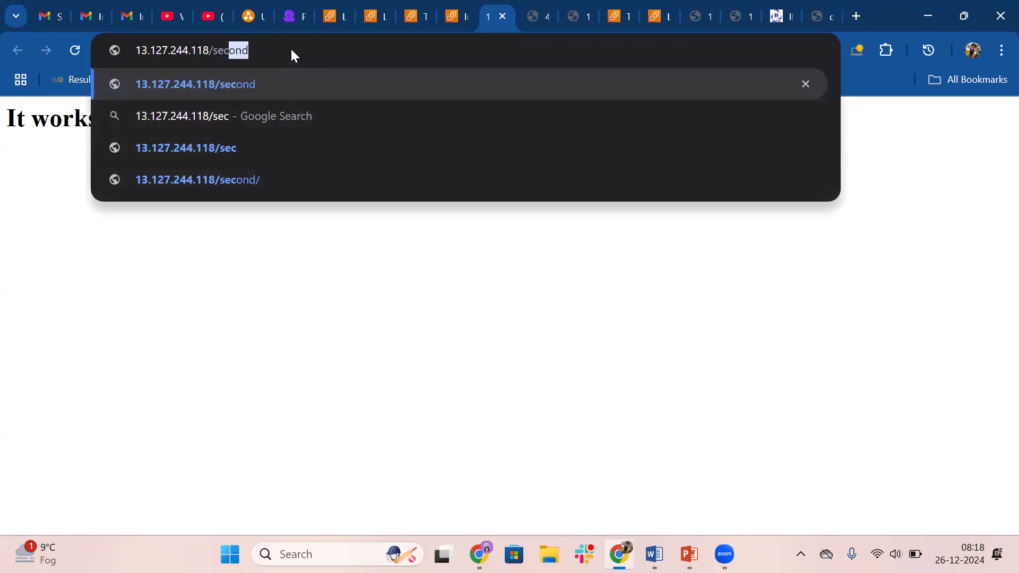
{"action": "type", "text": "ond/"}
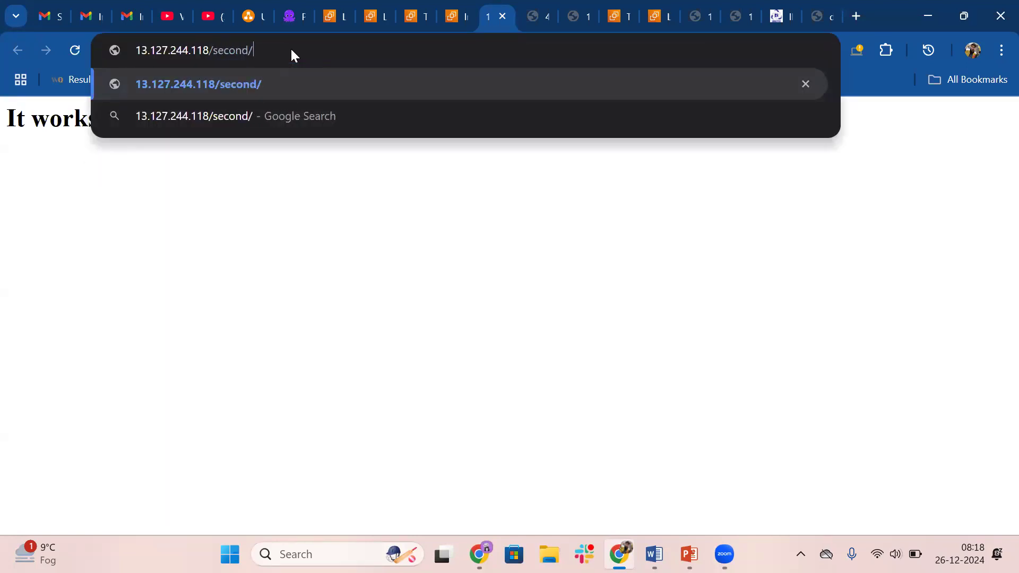
{"action": "key", "text": "Return"}
{"action": "left_click_drag", "start_coordinate": [2, 112], "coordinate": [159, 116]}
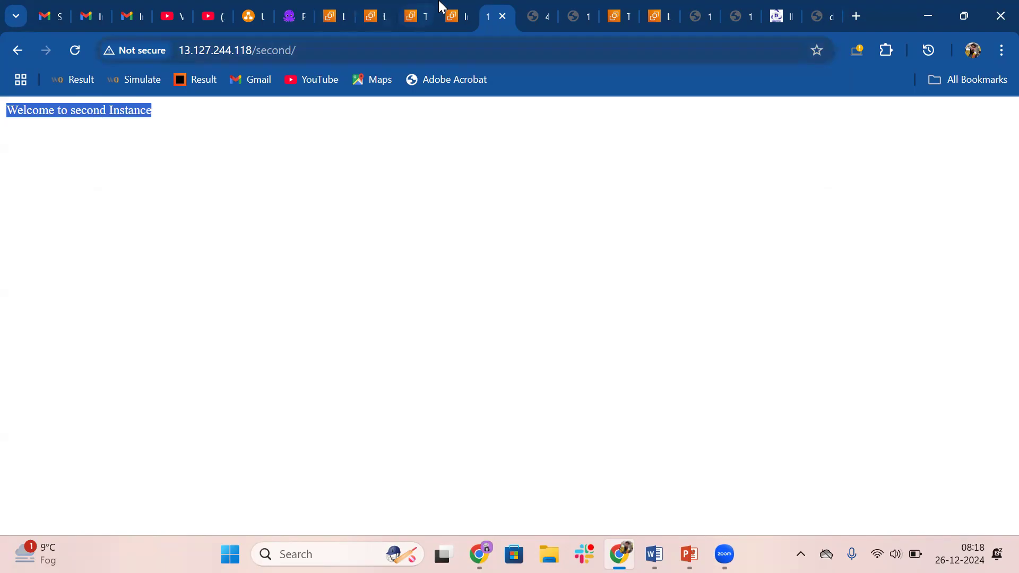
Return to the target groups list, open the group named second, and view its registered targets
{"action": "left_click", "coordinate": [326, 16]}
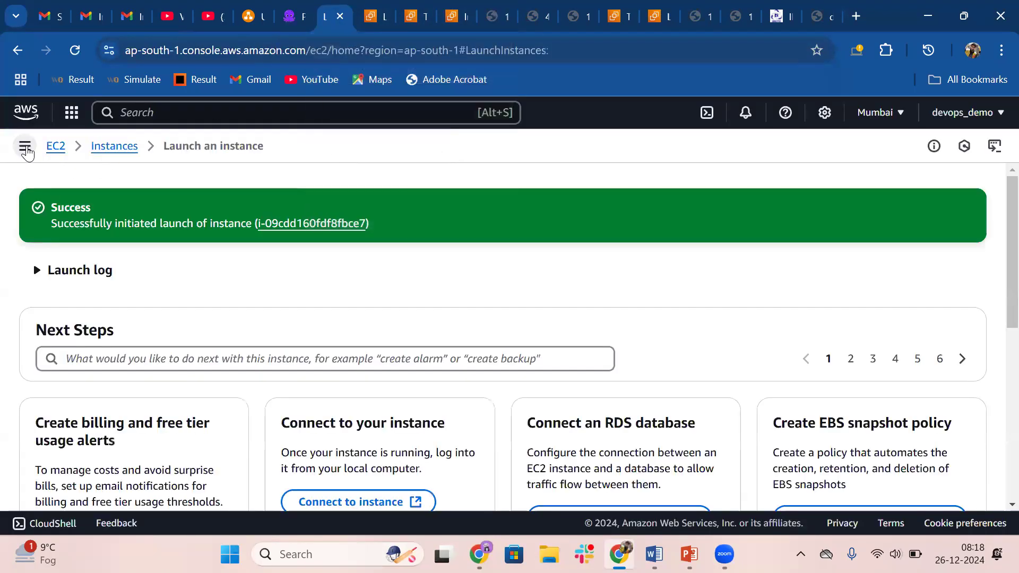
{"action": "left_click", "coordinate": [25, 146]}
{"action": "left_click", "coordinate": [364, 14]}
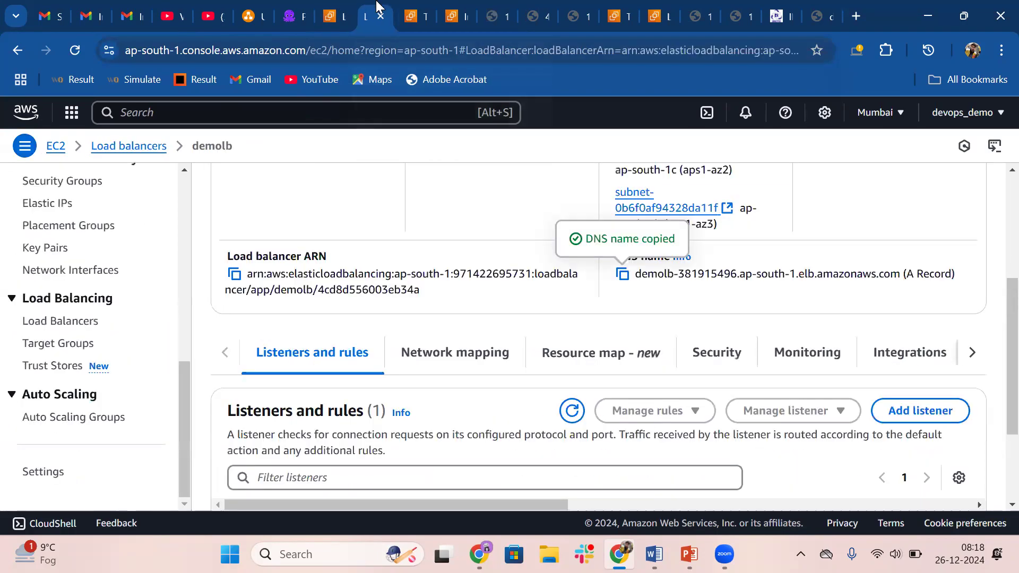
{"action": "scroll", "coordinate": [405, 275], "scroll_direction": "up", "scroll_amount": 3}
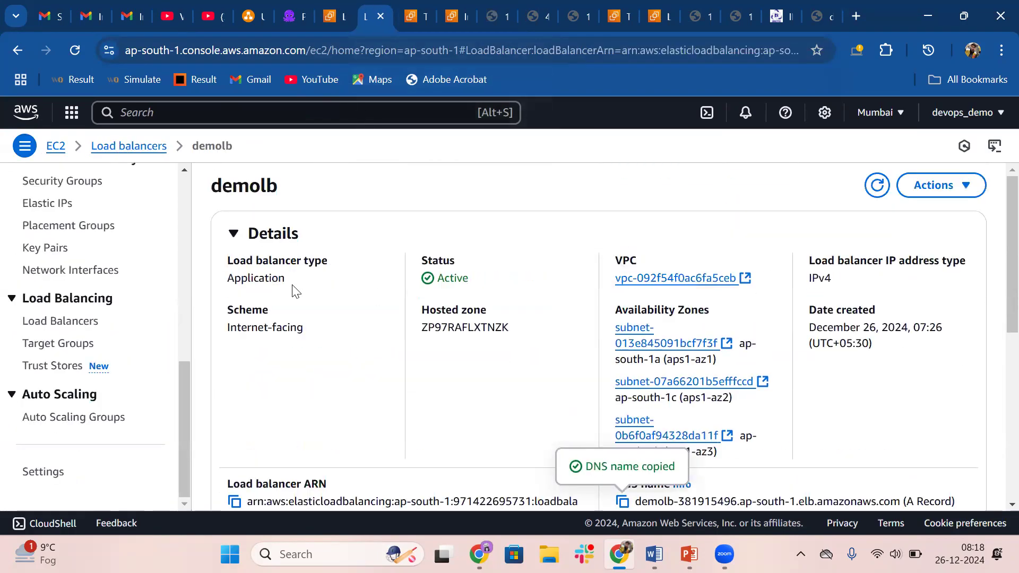
{"action": "left_click", "coordinate": [406, 15]}
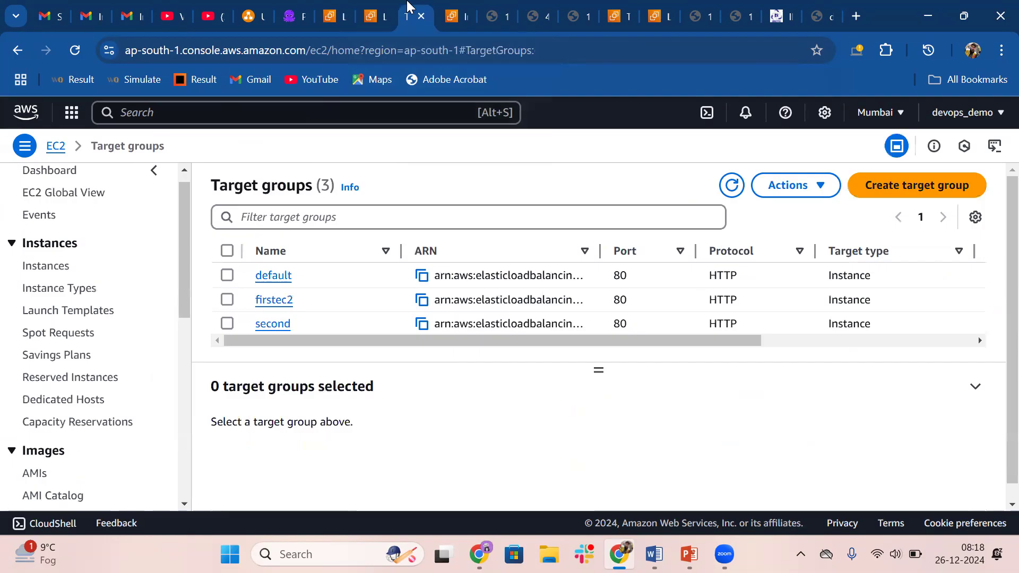
{"action": "left_click", "coordinate": [286, 324]}
{"action": "scroll", "coordinate": [285, 321], "scroll_direction": "down", "scroll_amount": 3}
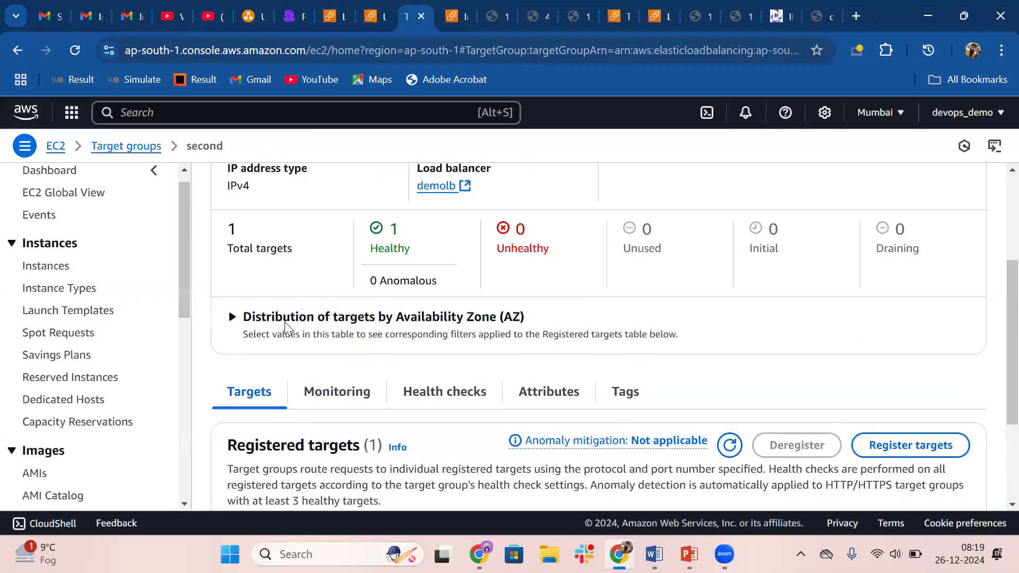
{"action": "scroll", "coordinate": [336, 405], "scroll_direction": "down", "scroll_amount": 6}
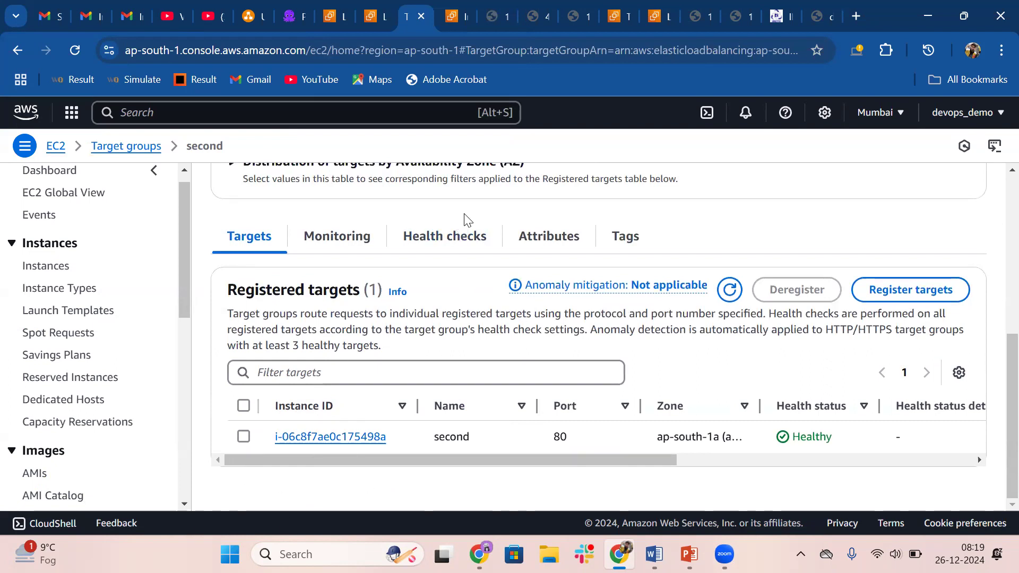
Examine the second target group's health check settings and highlight the /second/ path
{"action": "left_click", "coordinate": [459, 240]}
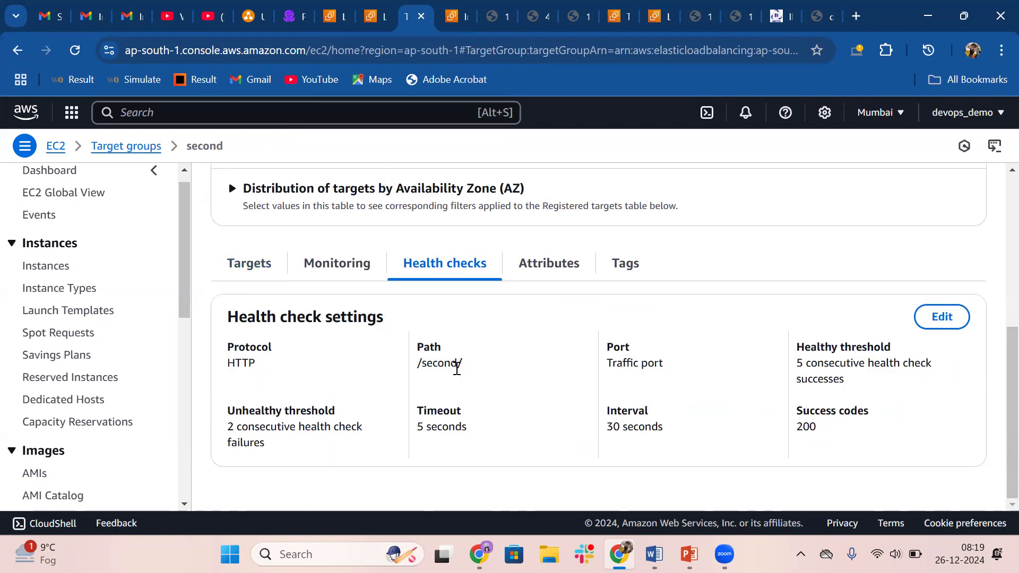
{"action": "left_click_drag", "start_coordinate": [418, 365], "coordinate": [464, 368]}
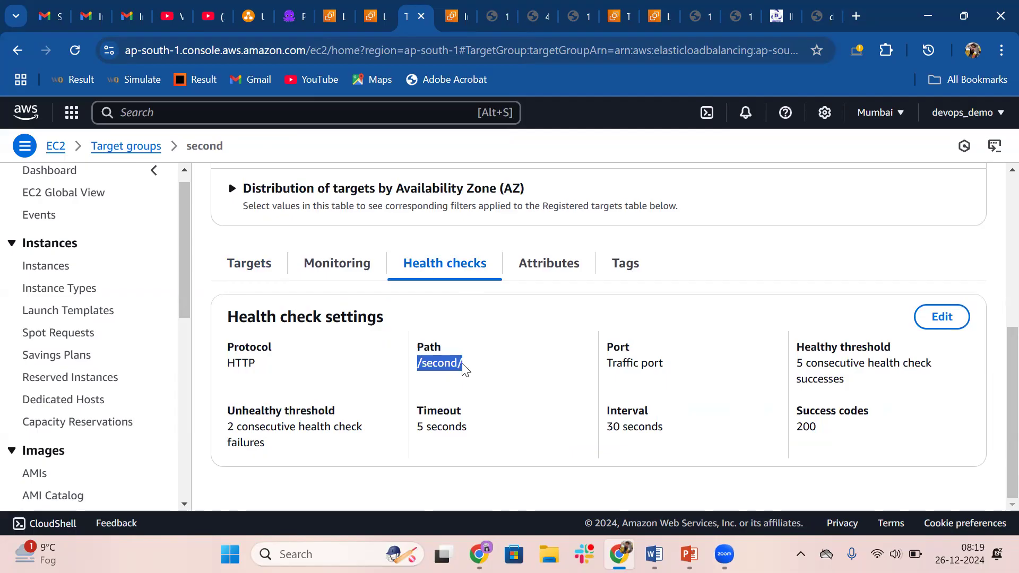
{"action": "scroll", "coordinate": [464, 369], "scroll_direction": "up", "scroll_amount": 5}
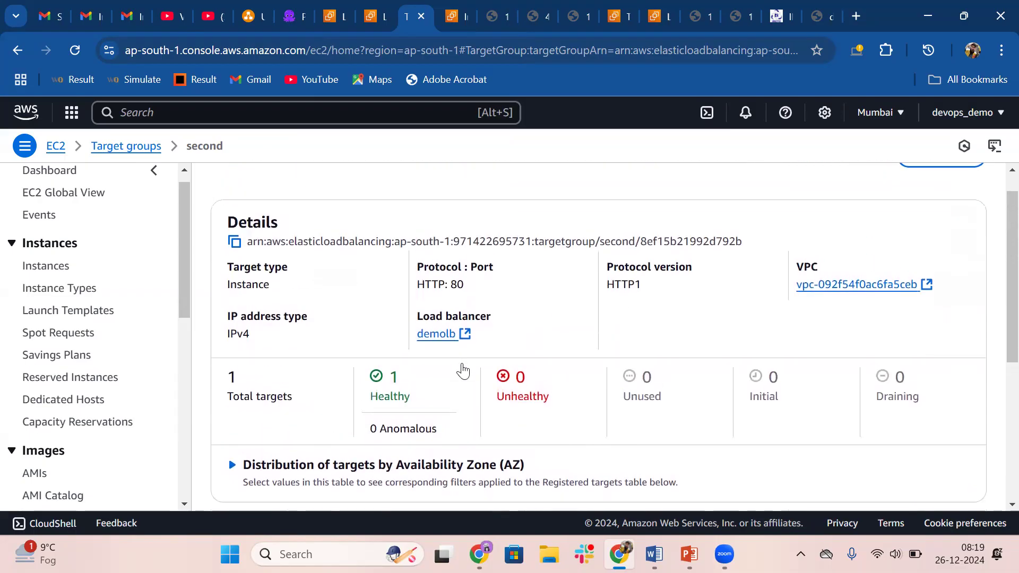
{"action": "scroll", "coordinate": [466, 370], "scroll_direction": "down", "scroll_amount": 4}
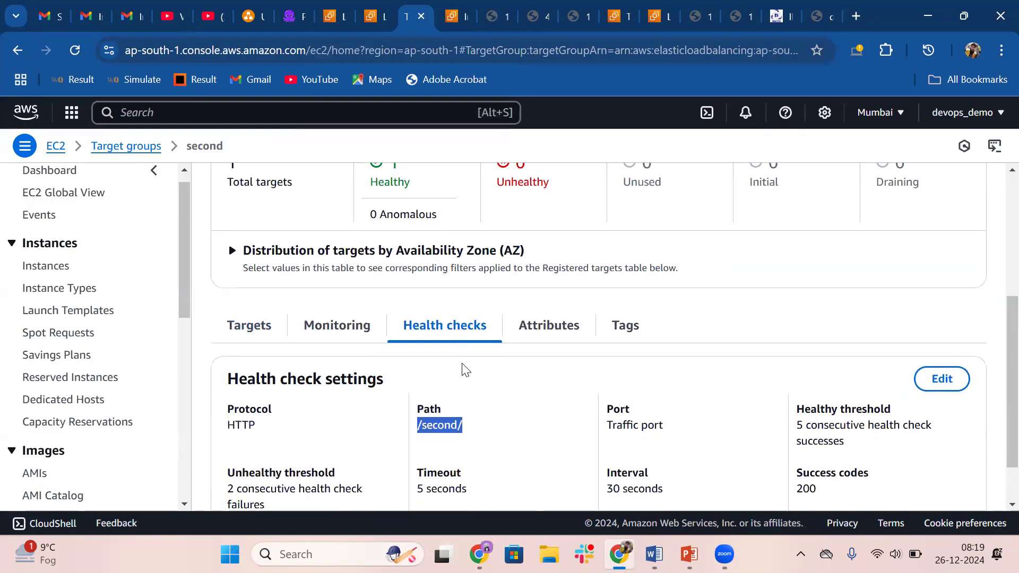
{"action": "scroll", "coordinate": [466, 370], "scroll_direction": "down", "scroll_amount": 1}
{"action": "left_click", "coordinate": [431, 360]}
{"action": "left_click_drag", "start_coordinate": [417, 363], "coordinate": [467, 371]}
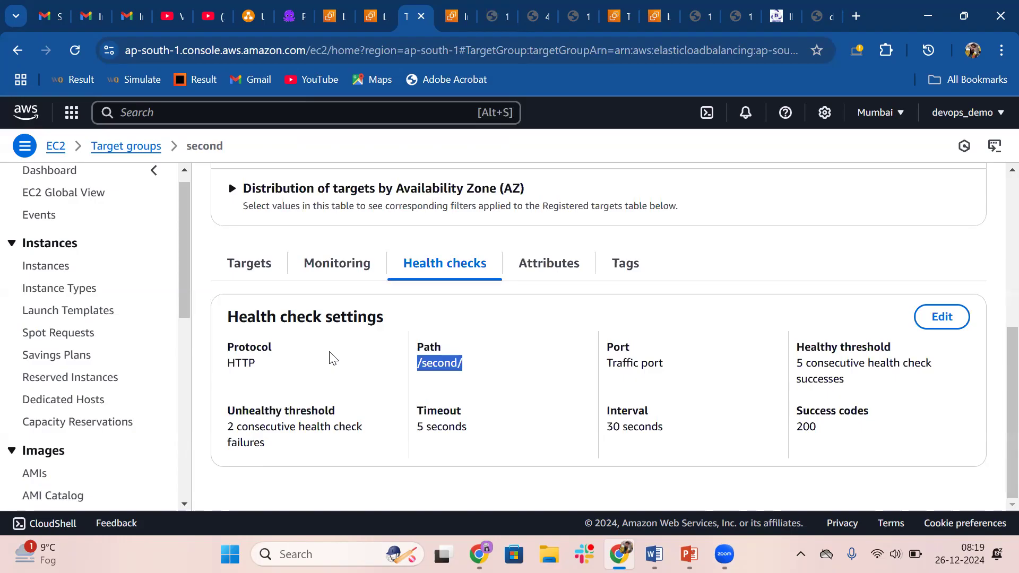
Review the second target group's registered instance and its target health summary
{"action": "left_click", "coordinate": [256, 265]}
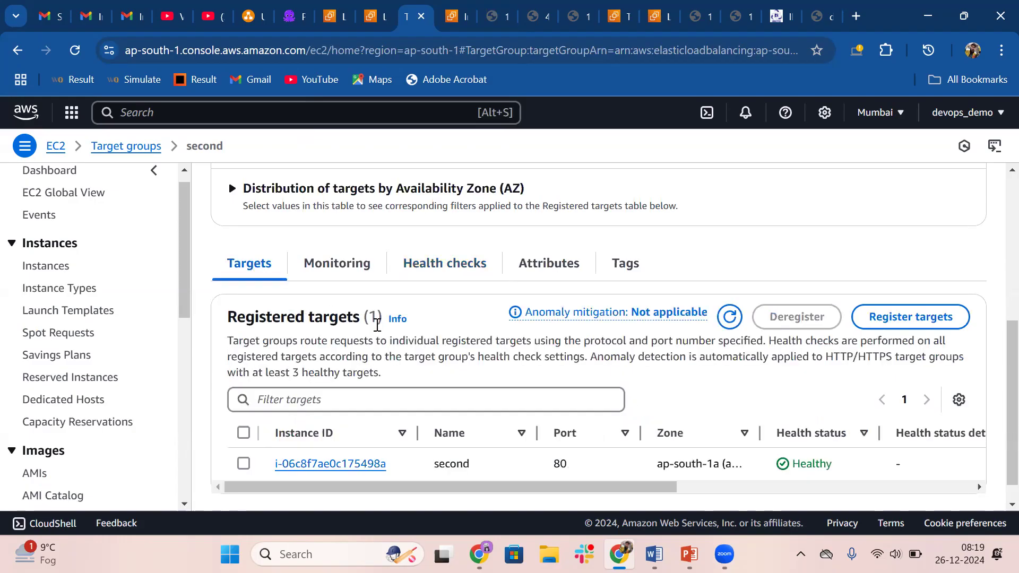
{"action": "scroll", "coordinate": [401, 430], "scroll_direction": "up", "scroll_amount": 5}
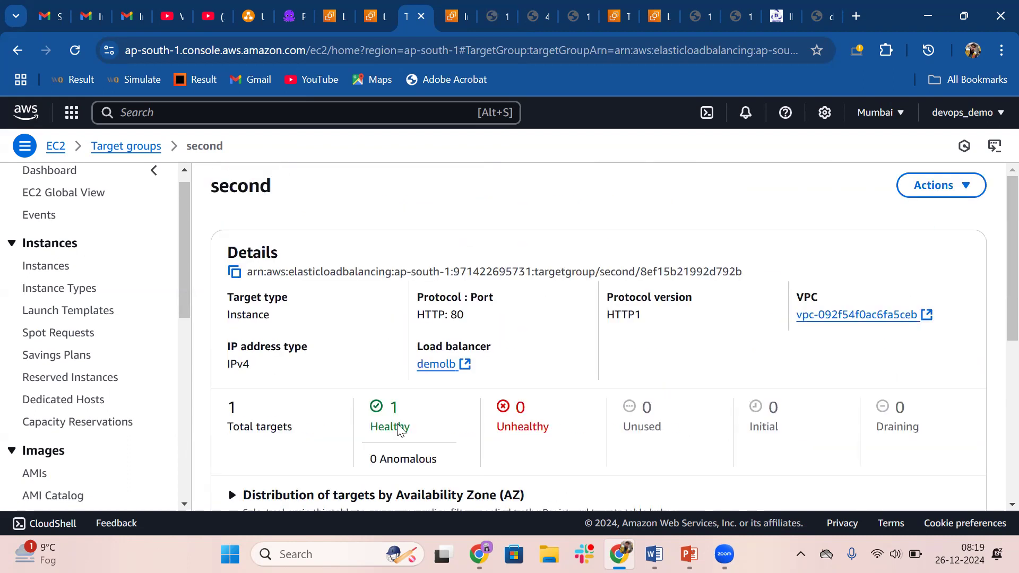
{"action": "scroll", "coordinate": [379, 341], "scroll_direction": "down", "scroll_amount": 5}
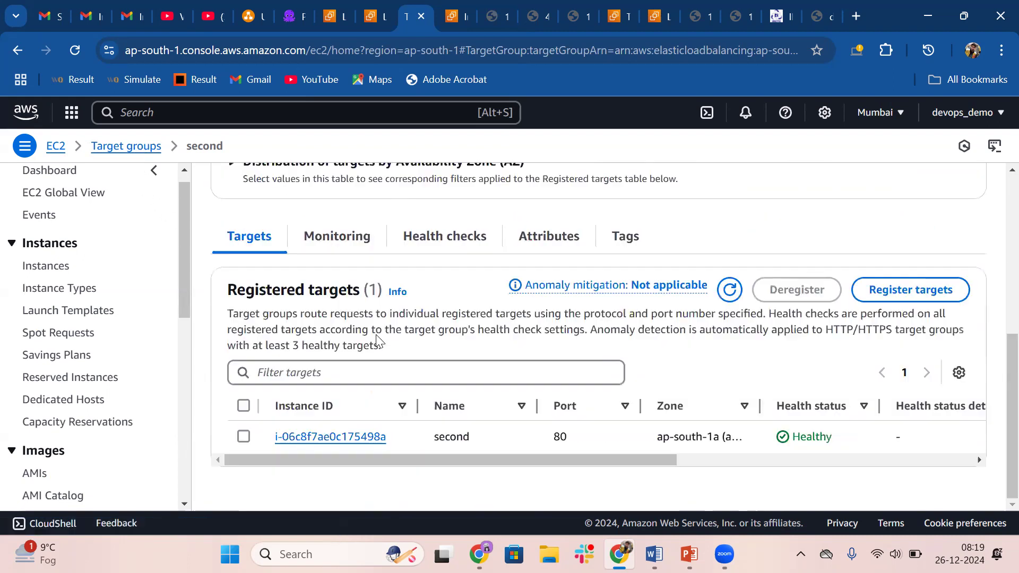
{"action": "scroll", "coordinate": [228, 301], "scroll_direction": "up", "scroll_amount": 5}
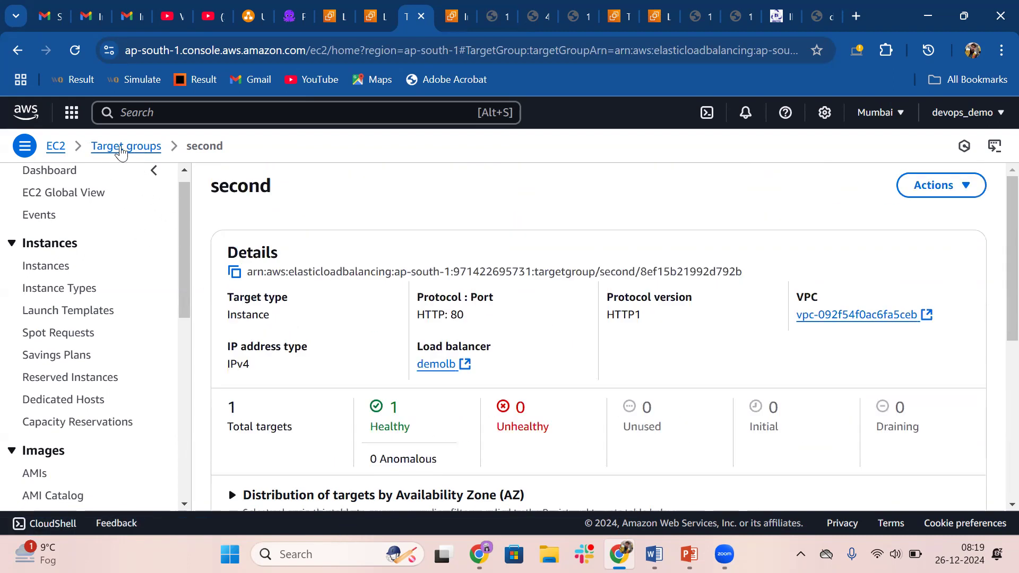
Open the firstec2 target group's health check settings and highlight the /first/ path
{"action": "left_click", "coordinate": [121, 149]}
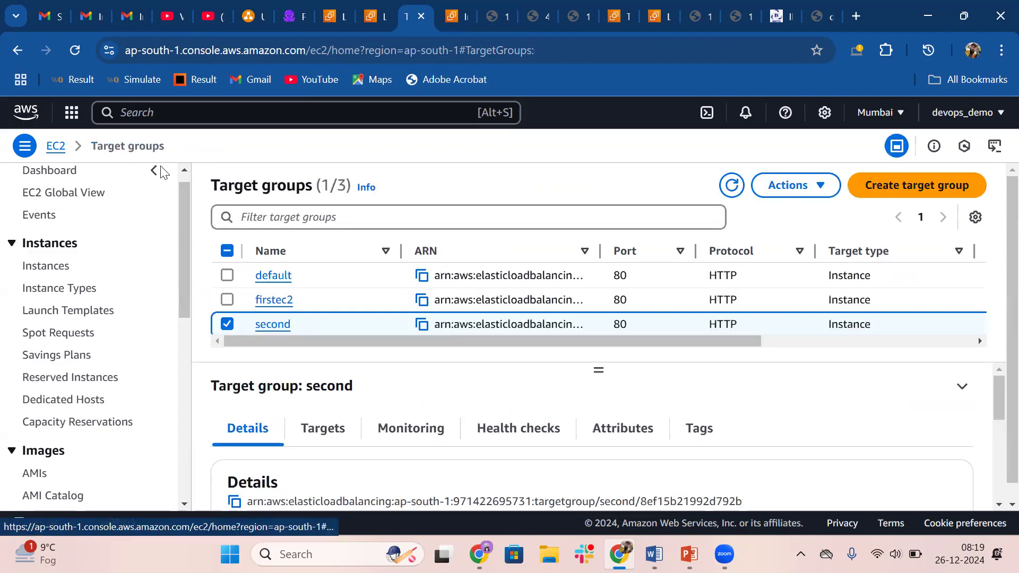
{"action": "left_click", "coordinate": [271, 307]}
{"action": "scroll", "coordinate": [466, 398], "scroll_direction": "down", "scroll_amount": 5}
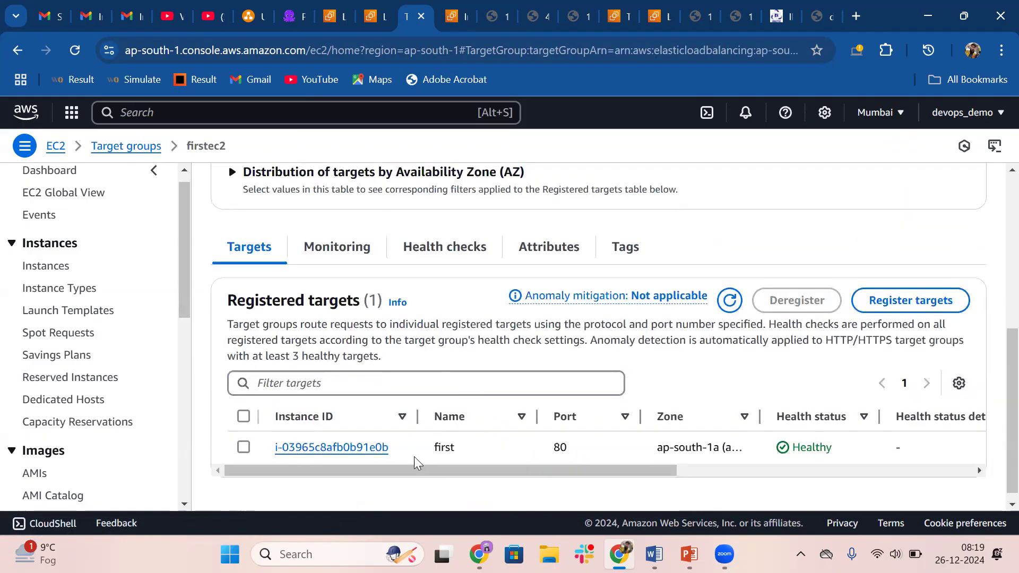
{"action": "left_click", "coordinate": [442, 258]}
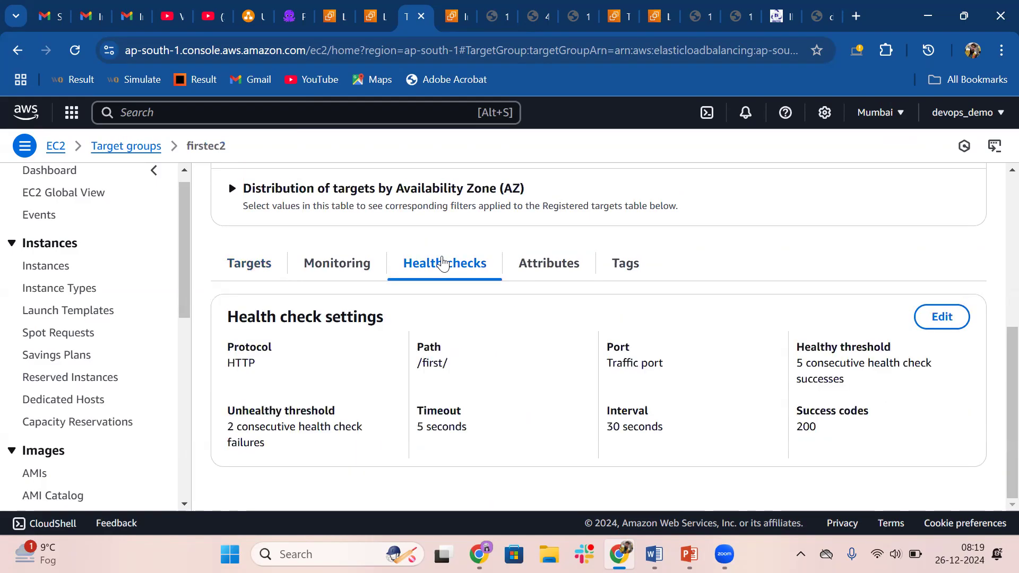
{"action": "left_click_drag", "start_coordinate": [423, 363], "coordinate": [454, 363]}
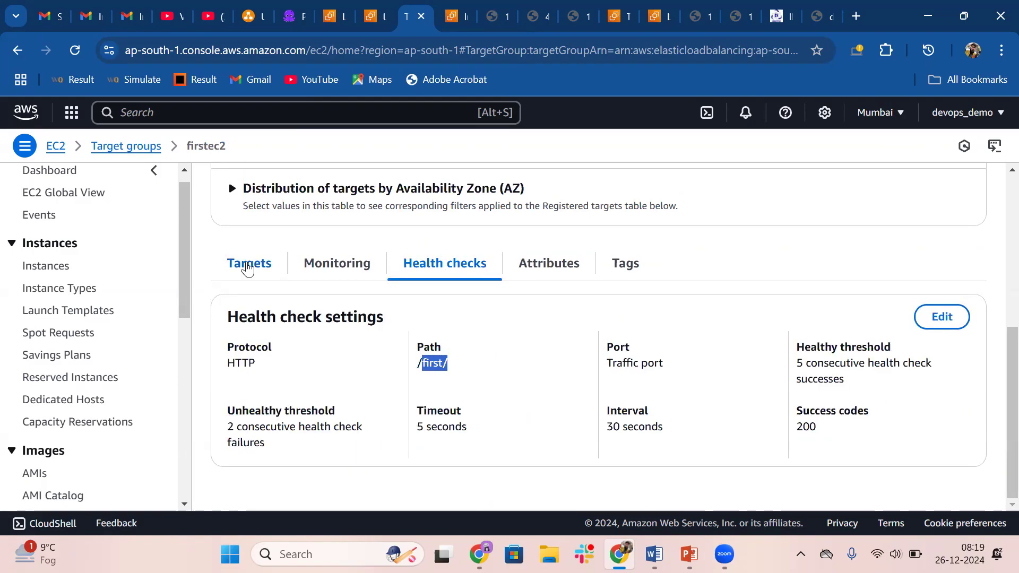
Examine the firstec2 target group's registered instance and its target health summary
{"action": "left_click", "coordinate": [247, 265]}
{"action": "scroll", "coordinate": [511, 426], "scroll_direction": "down", "scroll_amount": 1}
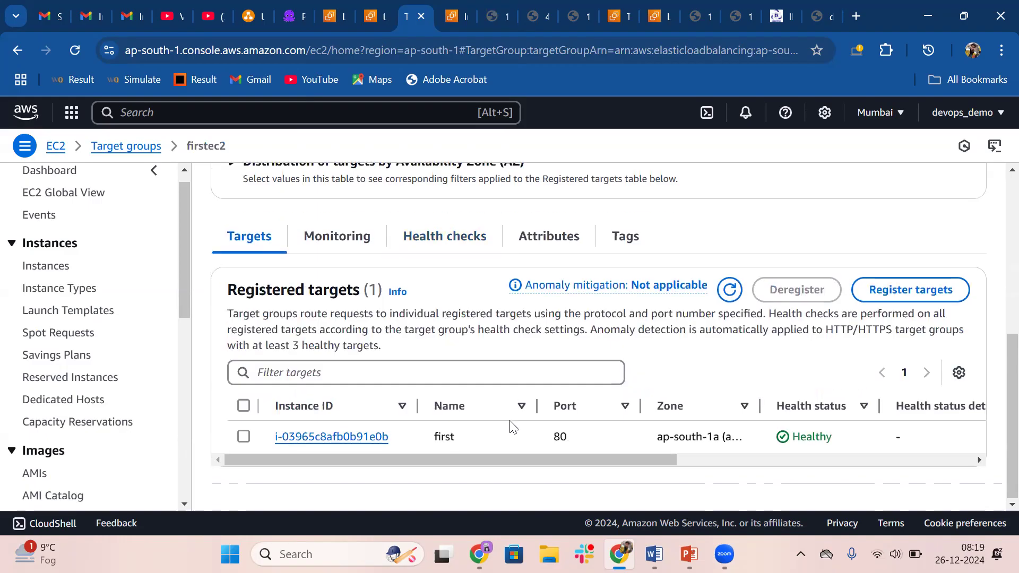
{"action": "scroll", "coordinate": [386, 333], "scroll_direction": "up", "scroll_amount": 6}
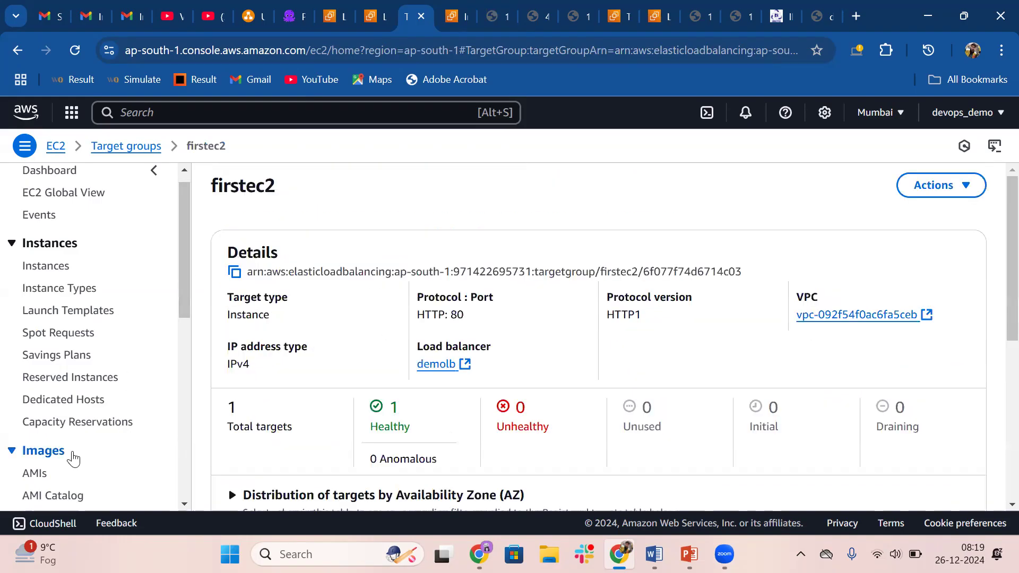
Open the demolb load balancer and view the rules of its HTTP:80 listener
{"action": "scroll", "coordinate": [74, 458], "scroll_direction": "down", "scroll_amount": 8}
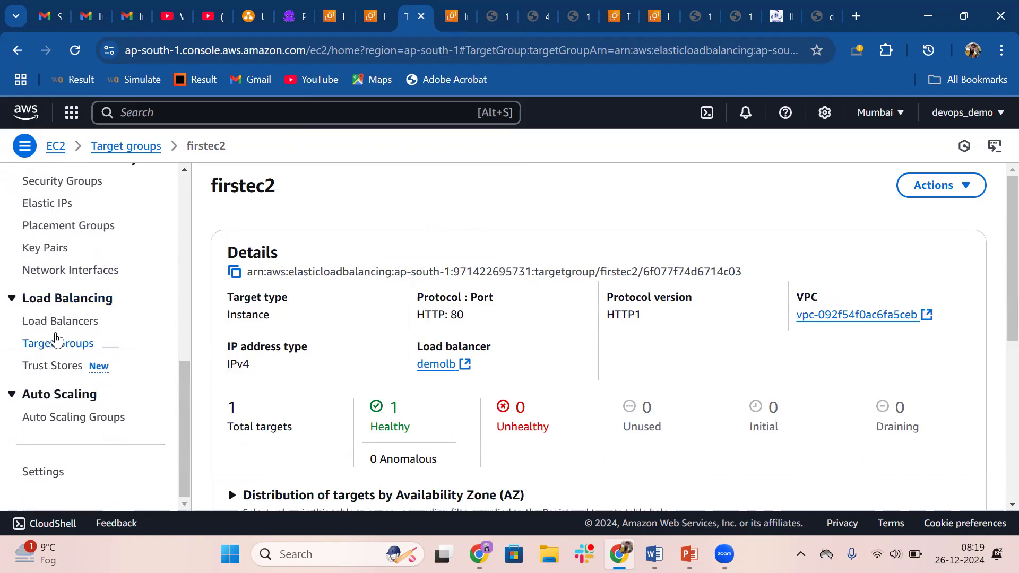
{"action": "left_click", "coordinate": [54, 329]}
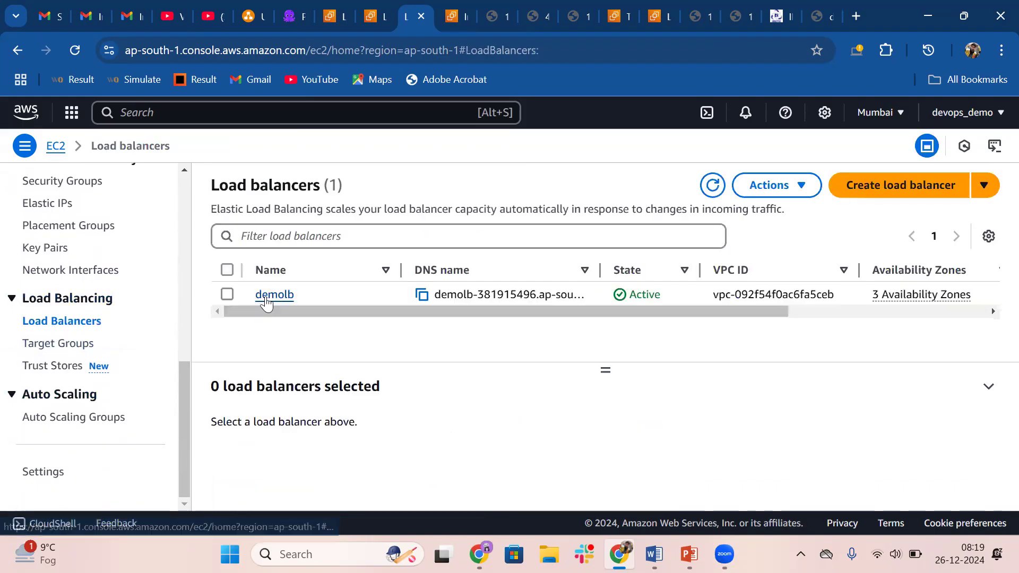
{"action": "left_click", "coordinate": [265, 295]}
{"action": "scroll", "coordinate": [265, 302], "scroll_direction": "down", "scroll_amount": 2}
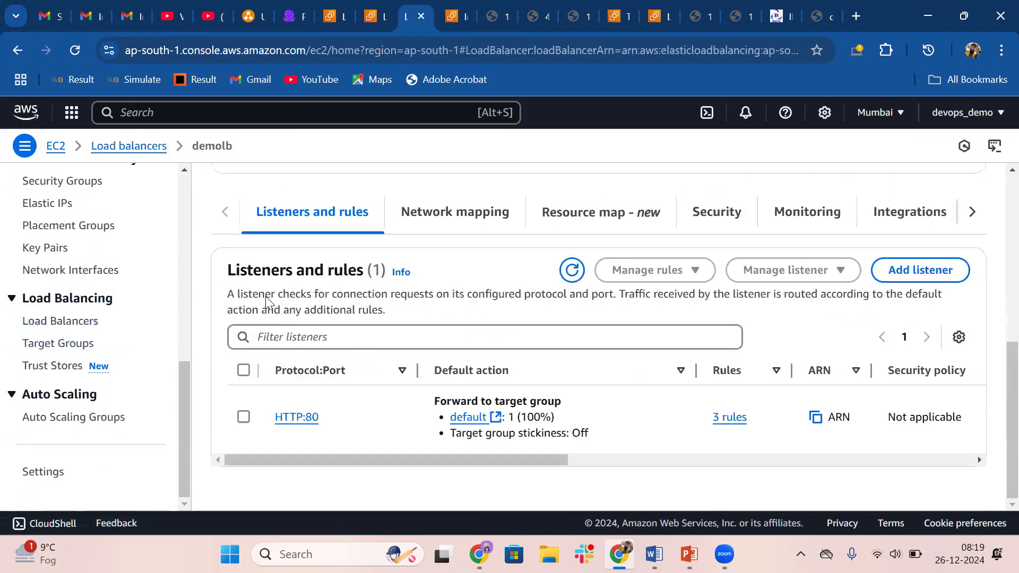
{"action": "left_click", "coordinate": [297, 416]}
{"action": "scroll", "coordinate": [304, 421], "scroll_direction": "down", "scroll_amount": 6}
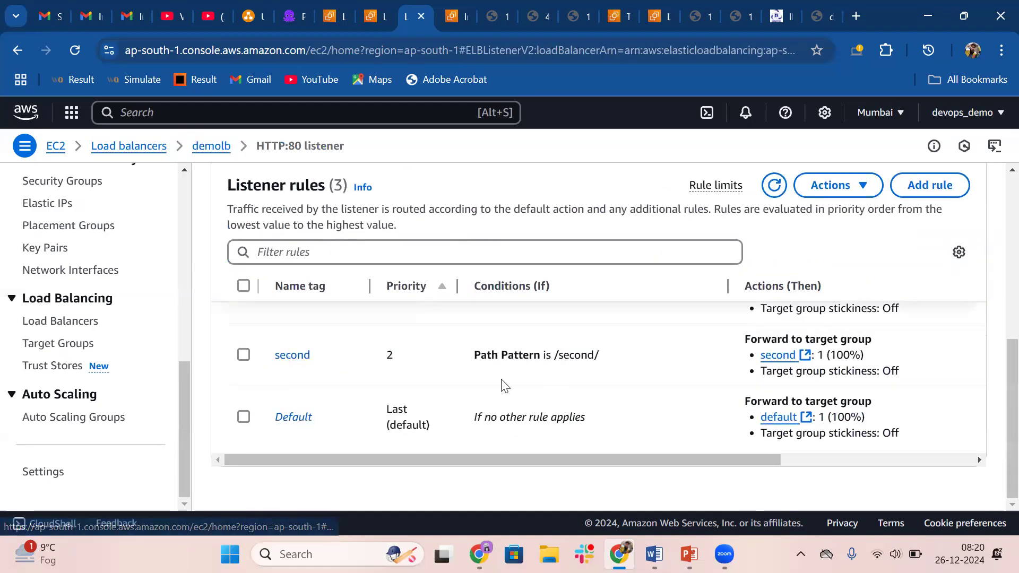
Examine the listener's path rules, highlighting the /first/ and /second/ path patterns, and review the listener details
{"action": "scroll", "coordinate": [341, 375], "scroll_direction": "up", "scroll_amount": 2}
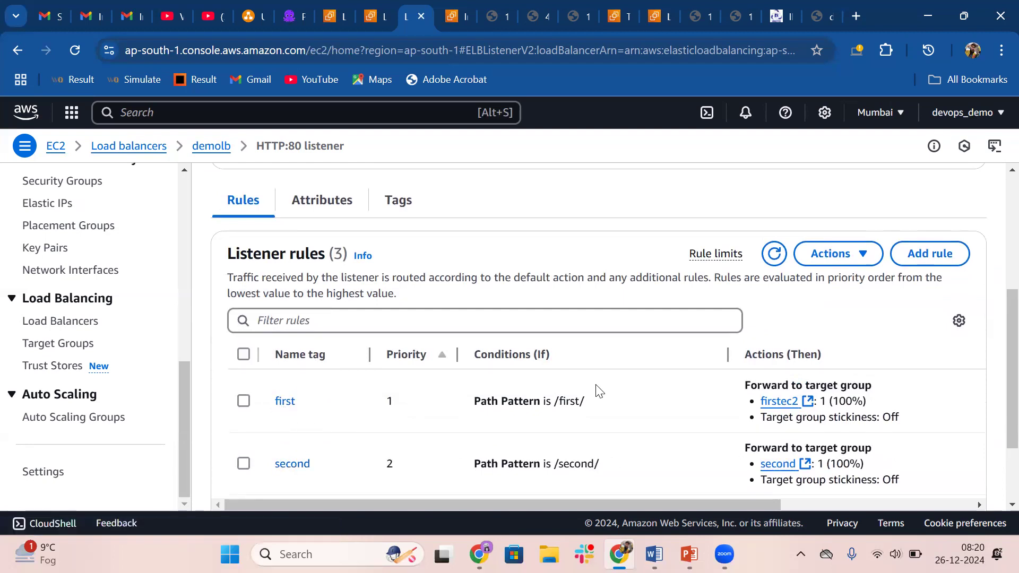
{"action": "left_click_drag", "start_coordinate": [554, 400], "coordinate": [586, 402]}
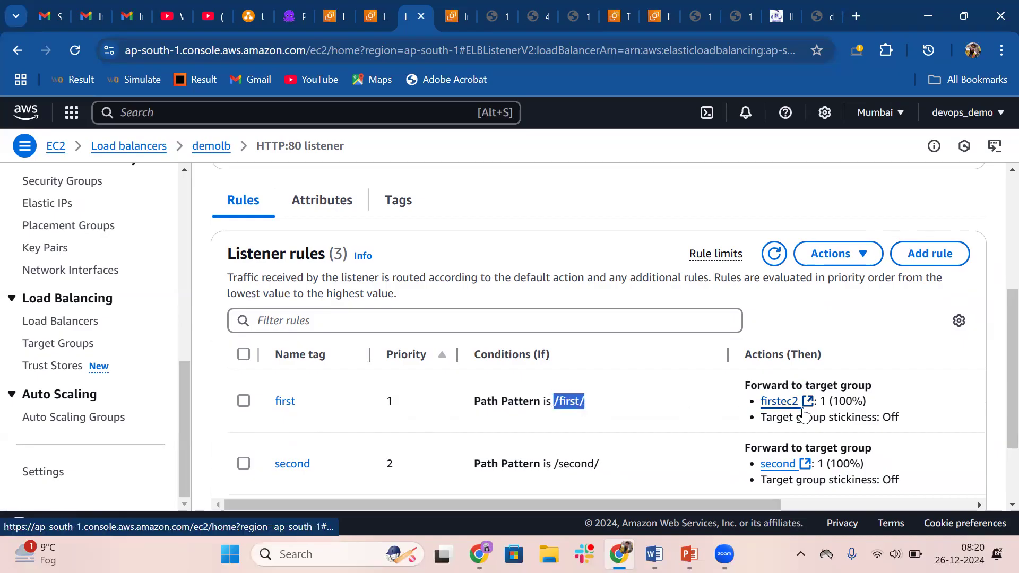
{"action": "left_click_drag", "start_coordinate": [554, 463], "coordinate": [604, 467]}
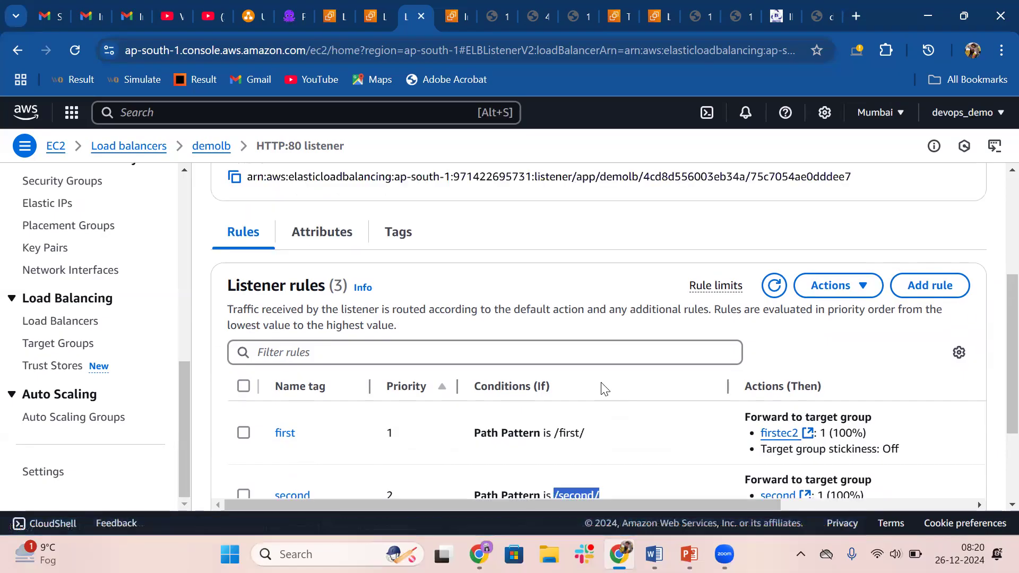
{"action": "scroll", "coordinate": [616, 372], "scroll_direction": "up", "scroll_amount": 4}
{"action": "scroll", "coordinate": [620, 340], "scroll_direction": "up", "scroll_amount": 1}
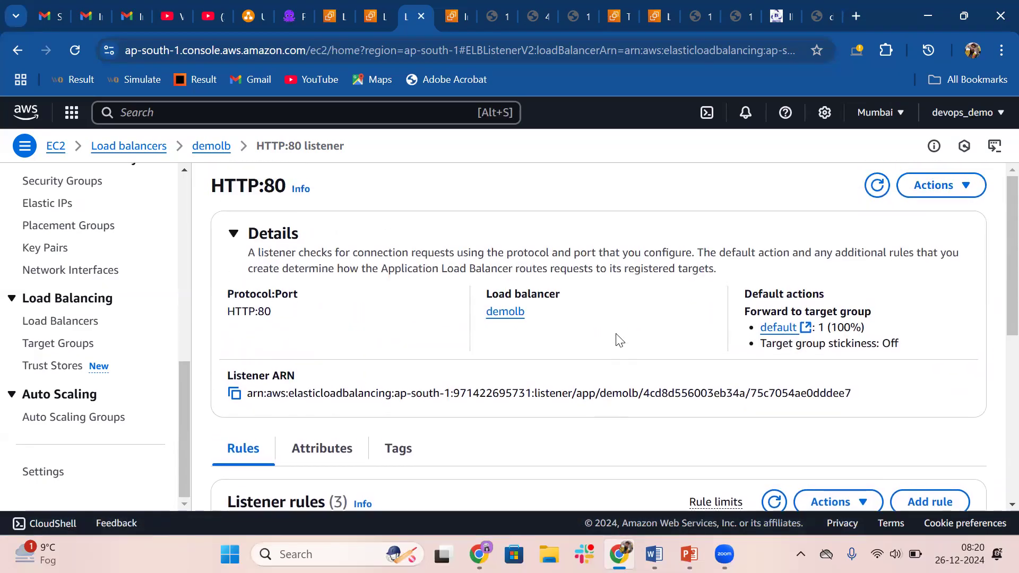
Switch to the page at demolb's DNS address and reload it several times to check the default routing
{"action": "left_click", "coordinate": [822, 7]}
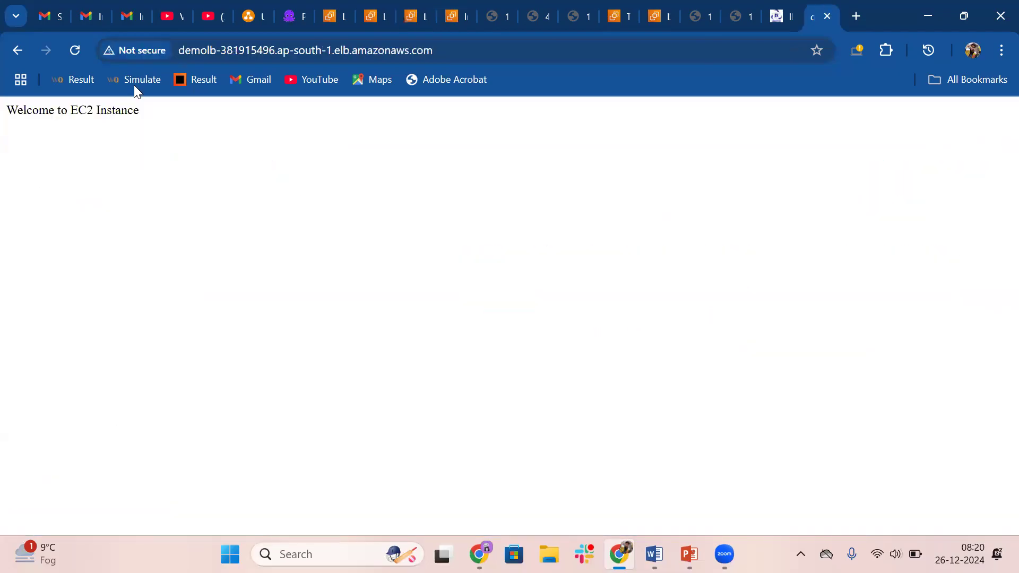
{"action": "left_click", "coordinate": [75, 50]}
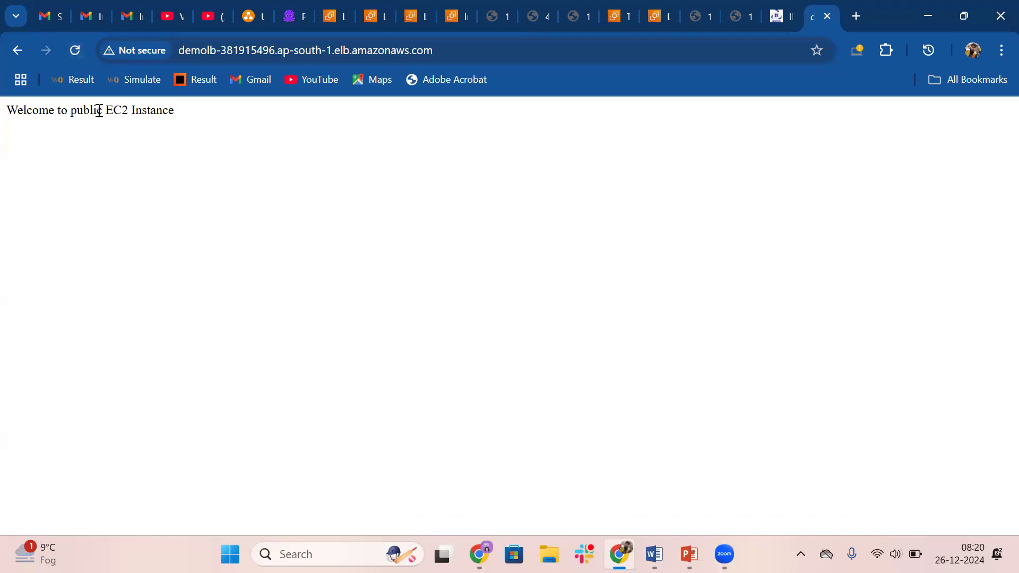
{"action": "left_click", "coordinate": [71, 56]}
{"action": "left_click", "coordinate": [70, 57]}
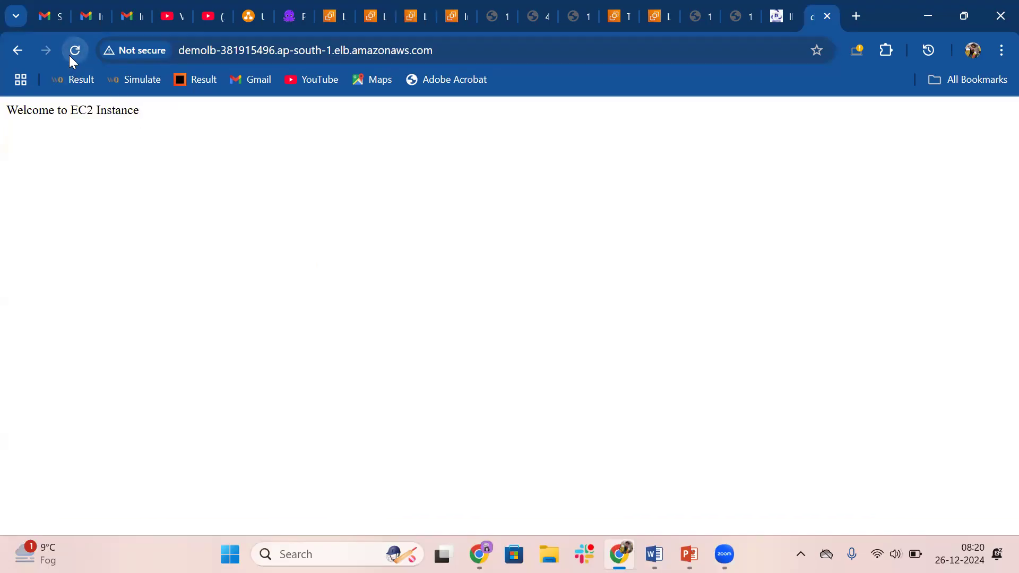
Load the /first/ path on demolb's DNS address to test the first path rule
{"action": "left_click", "coordinate": [371, 51]}
{"action": "key", "text": "End"}
{"action": "type", "text": "/"}
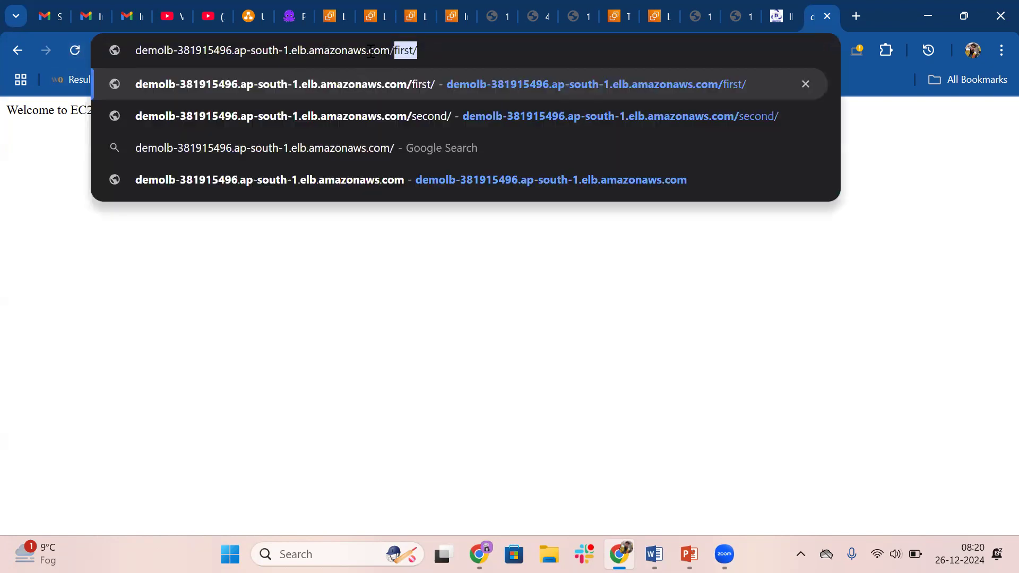
{"action": "key", "text": "Return"}
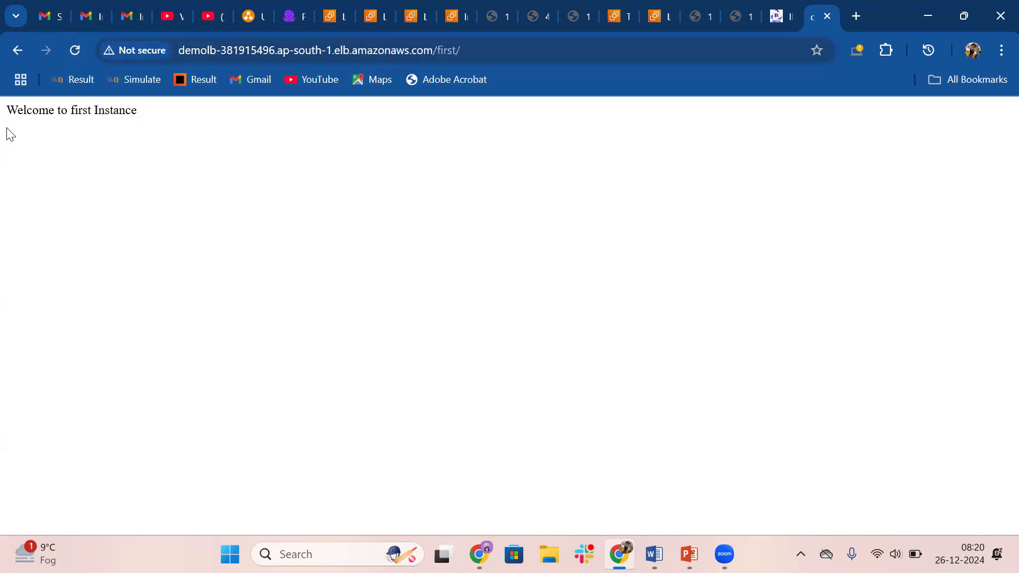
Load the /second/ path on demolb's DNS address to test the second path rule
{"action": "key", "text": "ctrl+l"}
{"action": "key", "text": "End"}
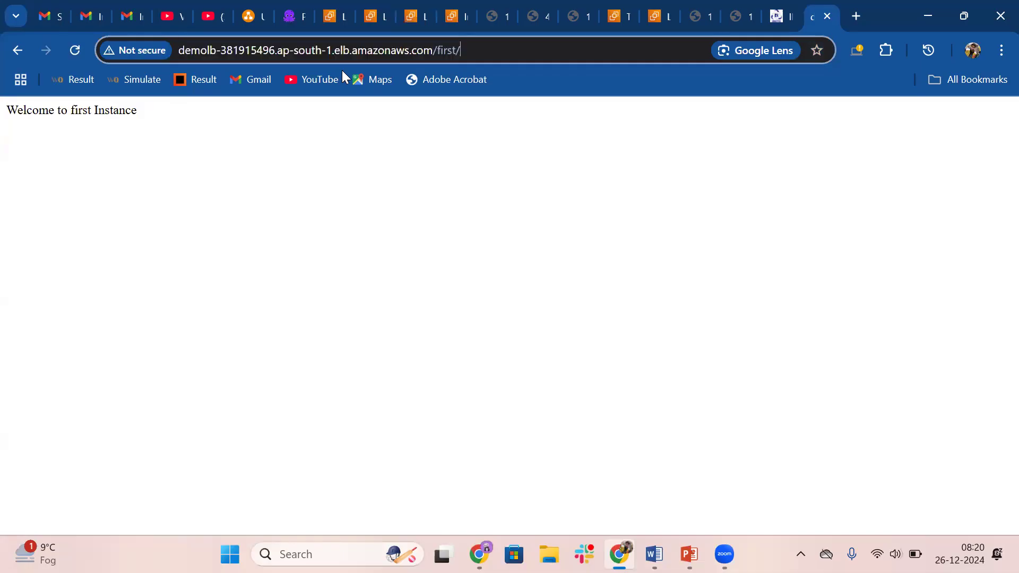
{"action": "key", "text": "BackSpace"}
{"action": "key", "text": "BackSpace"}
{"action": "key", "text": "BackSpace"}
{"action": "key", "text": "BackSpace"}
{"action": "key", "text": "BackSpace"}
{"action": "key", "text": "BackSpace"}
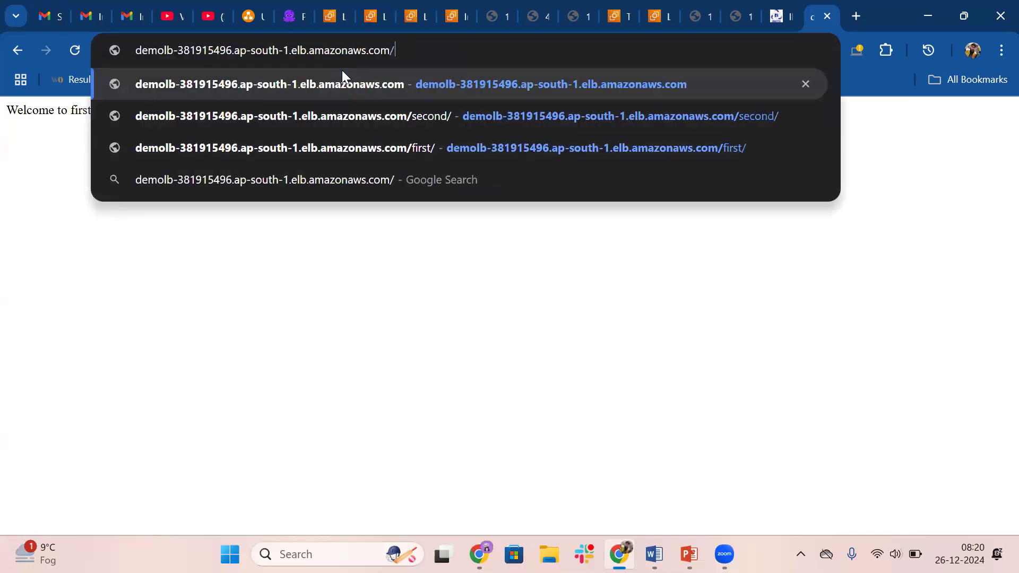
{"action": "type", "text": "sec"}
{"action": "key", "text": "Return"}
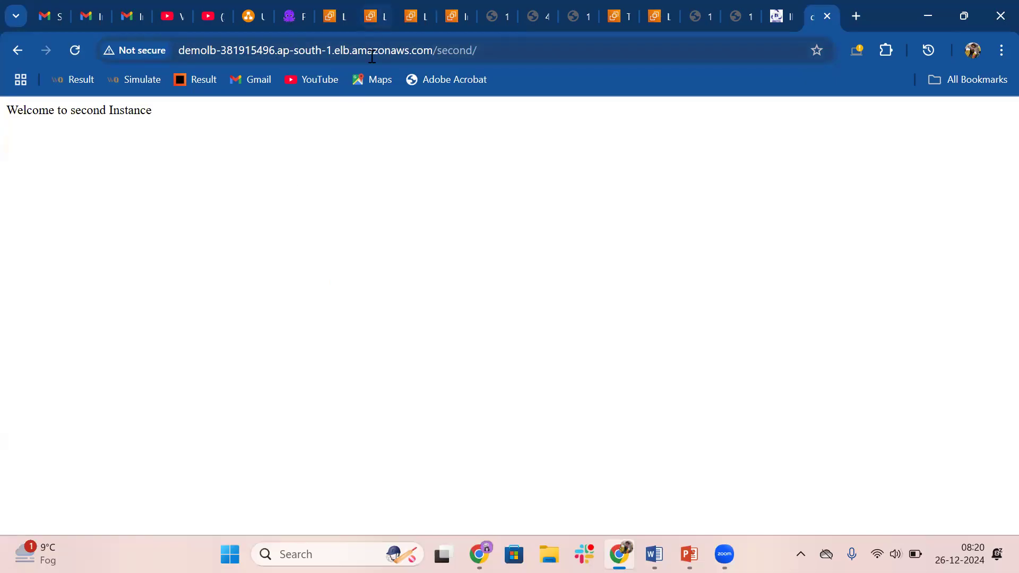
Return to demolb in the AWS console, review the HTTP:80 listener's rules and start adding a new rule
{"action": "left_click", "coordinate": [371, 11]}
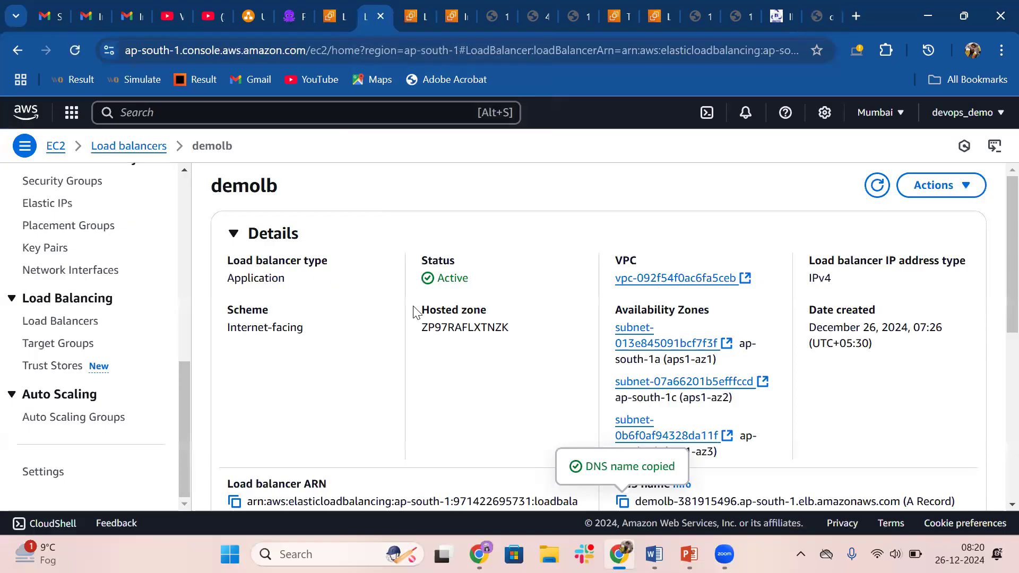
{"action": "scroll", "coordinate": [414, 306], "scroll_direction": "down", "scroll_amount": 3}
{"action": "scroll", "coordinate": [417, 312], "scroll_direction": "down", "scroll_amount": 4}
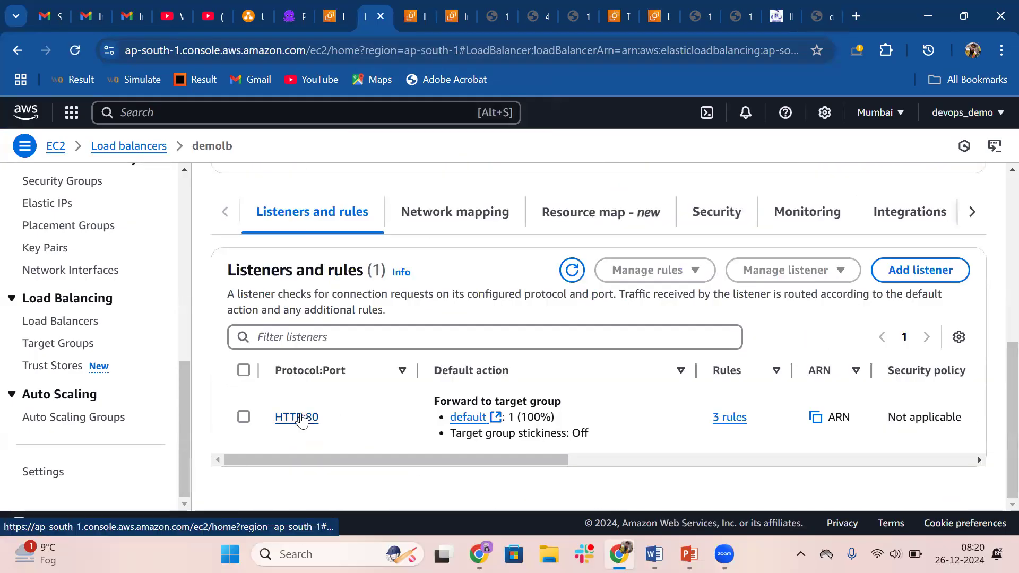
{"action": "left_click", "coordinate": [296, 417]}
{"action": "scroll", "coordinate": [304, 419], "scroll_direction": "down", "scroll_amount": 5}
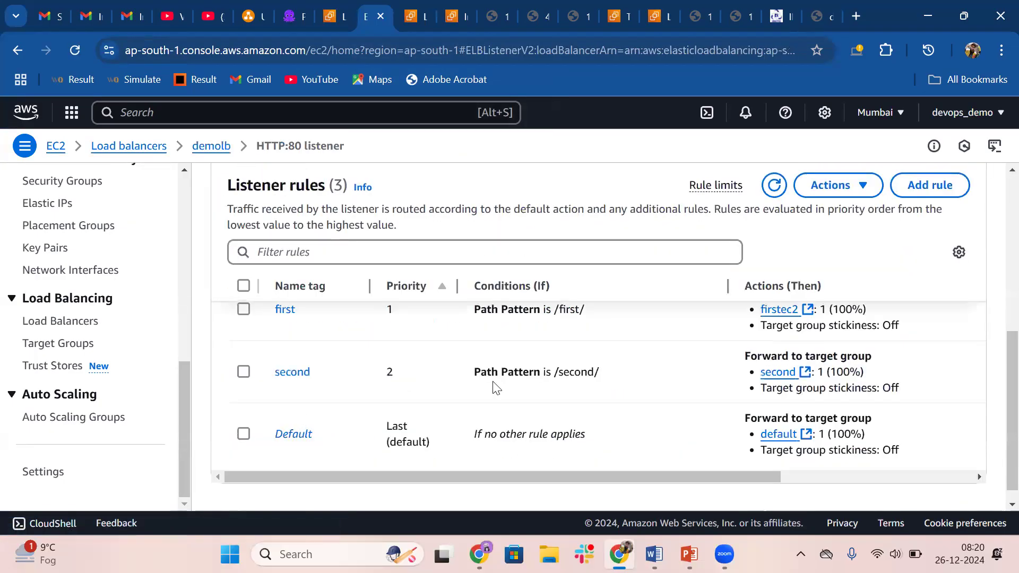
{"action": "scroll", "coordinate": [493, 387], "scroll_direction": "up", "scroll_amount": 2}
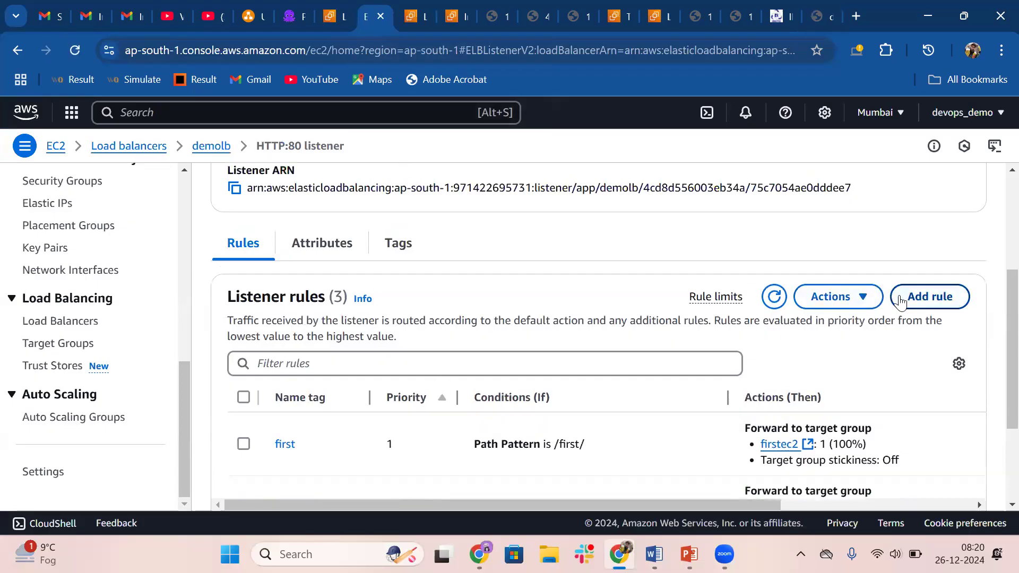
{"action": "left_click", "coordinate": [926, 302]}
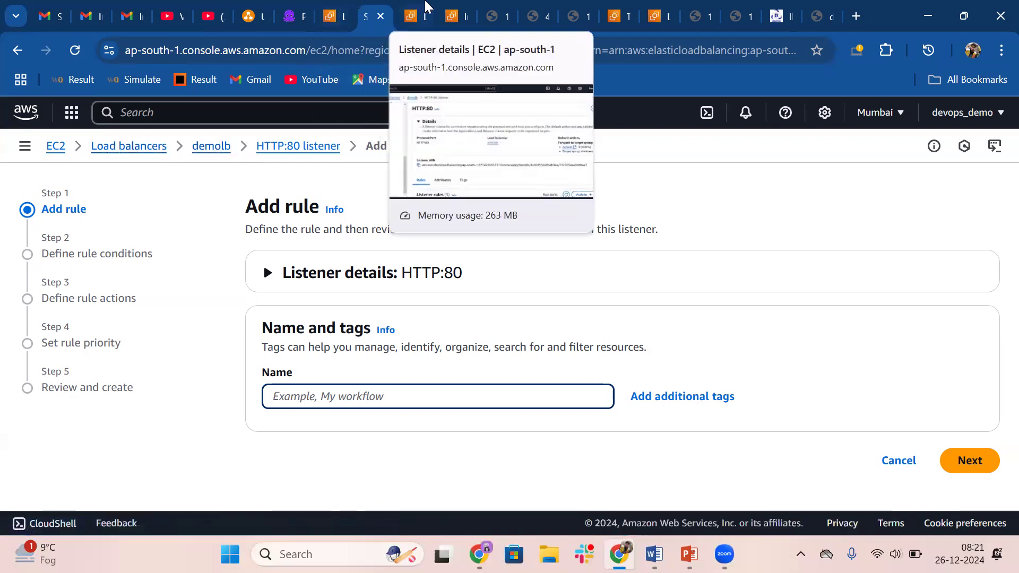
From the EC2 instances list, start launching a new instance and name it third
{"action": "left_click", "coordinate": [454, 16]}
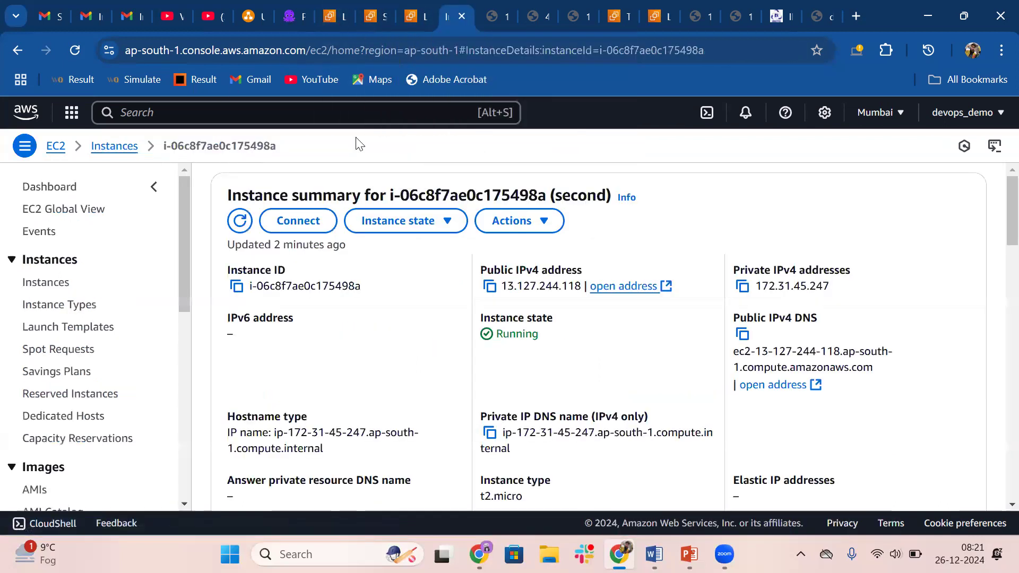
{"action": "left_click", "coordinate": [123, 152]}
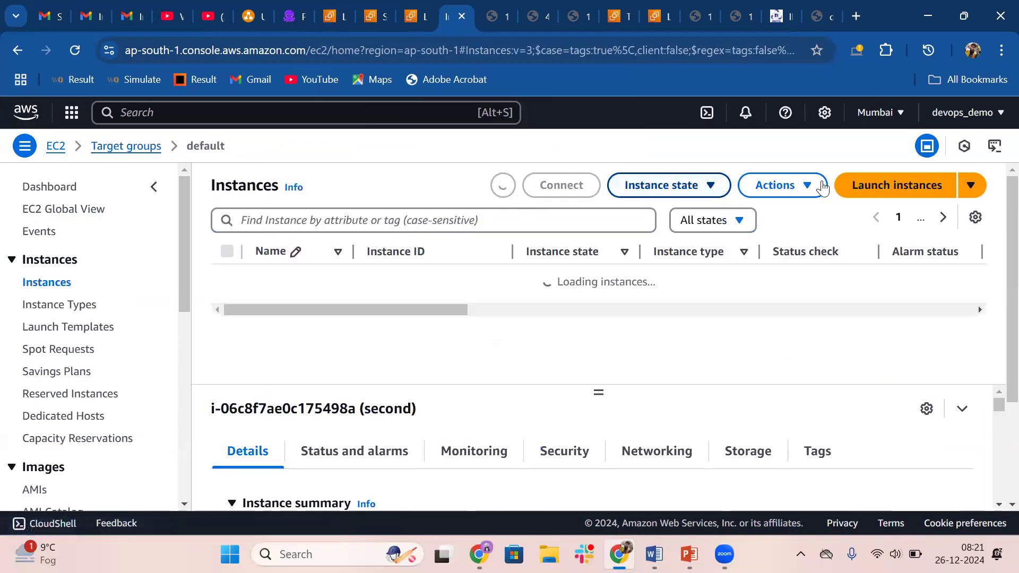
{"action": "left_click", "coordinate": [895, 186]}
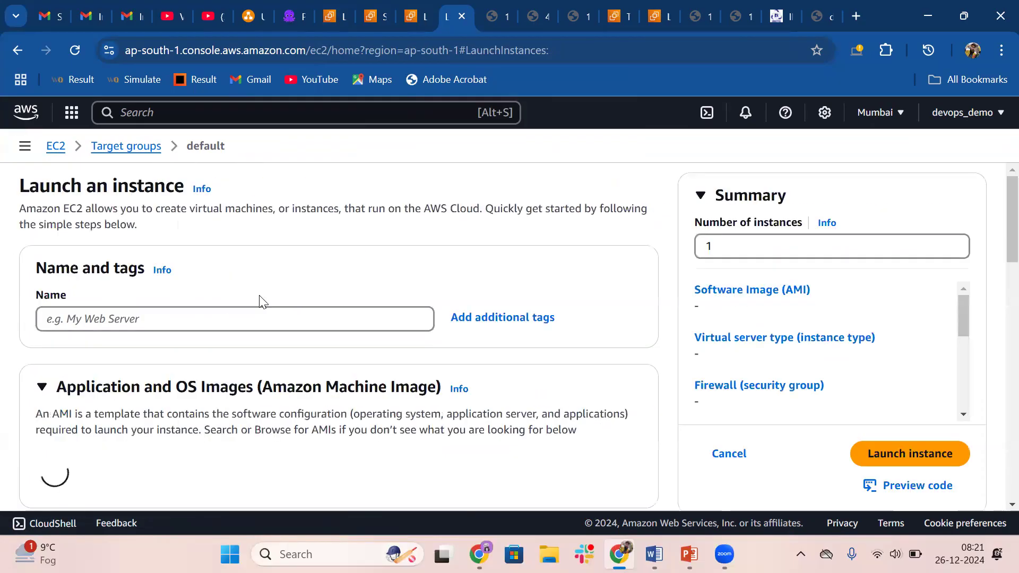
{"action": "left_click", "coordinate": [134, 323]}
{"action": "type", "text": "third"}
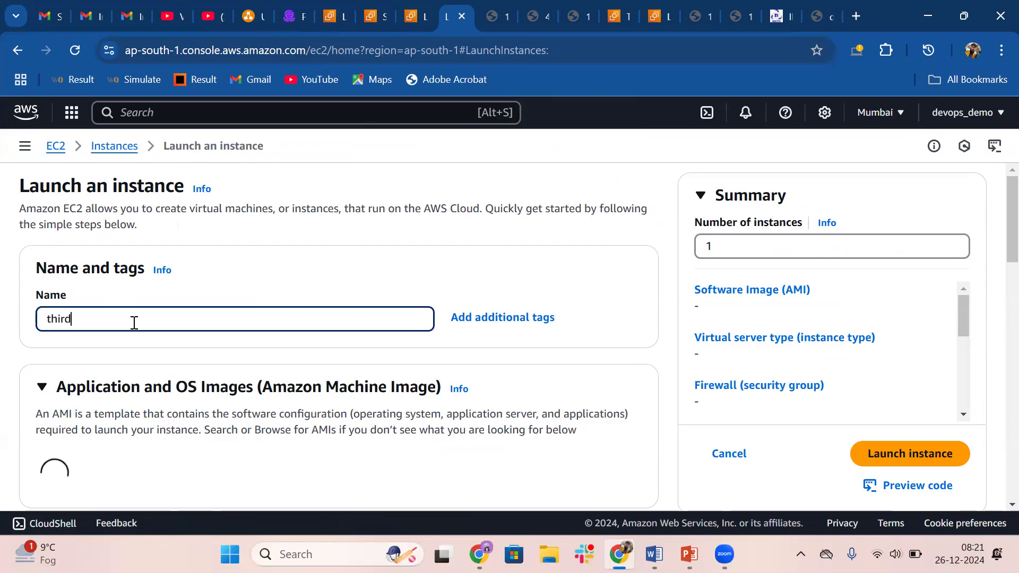
Choose demo_key as the key pair for the new instance
{"action": "scroll", "coordinate": [134, 323], "scroll_direction": "down", "scroll_amount": 4}
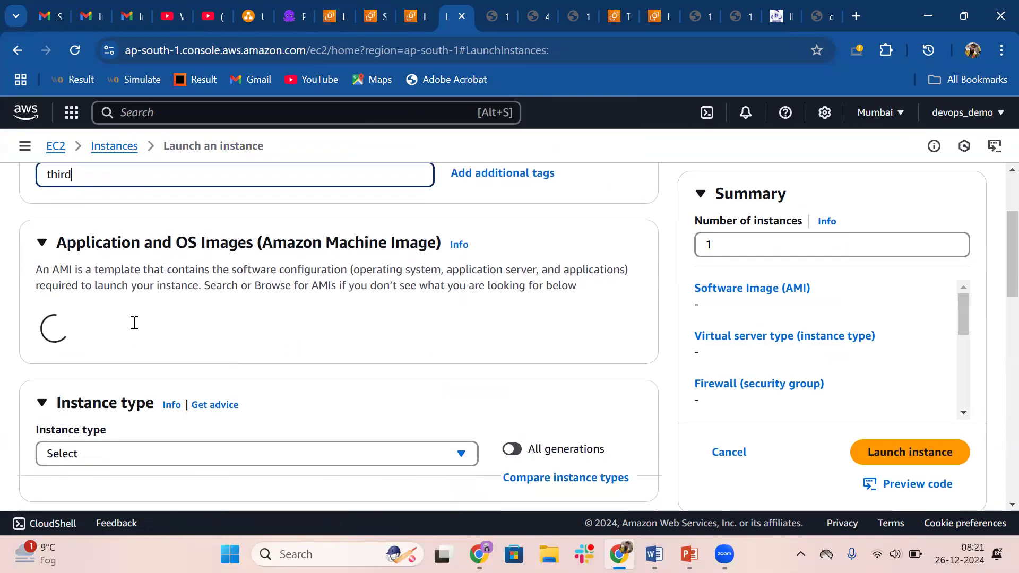
{"action": "scroll", "coordinate": [134, 330], "scroll_direction": "down", "scroll_amount": 10}
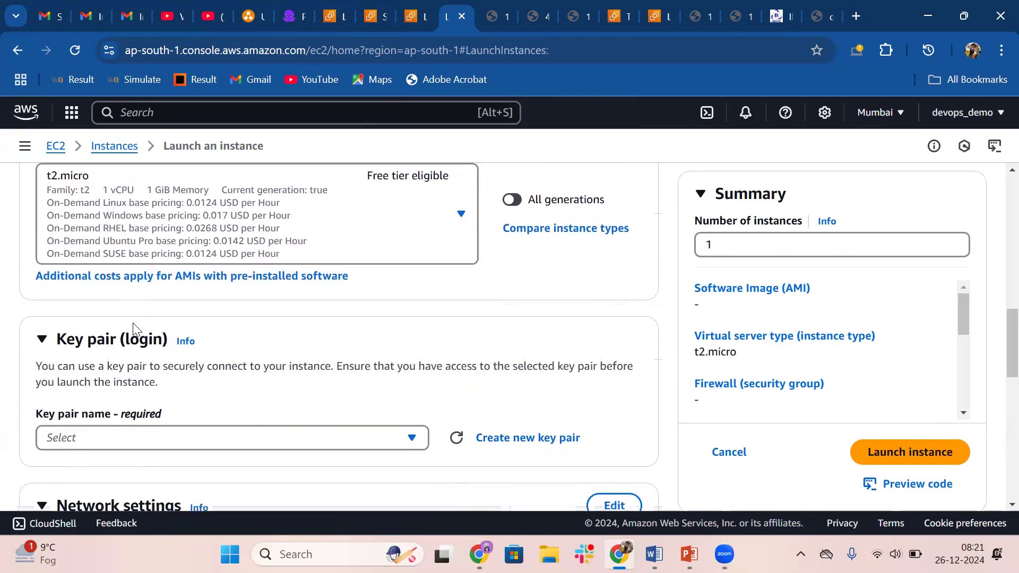
{"action": "left_click", "coordinate": [287, 257]}
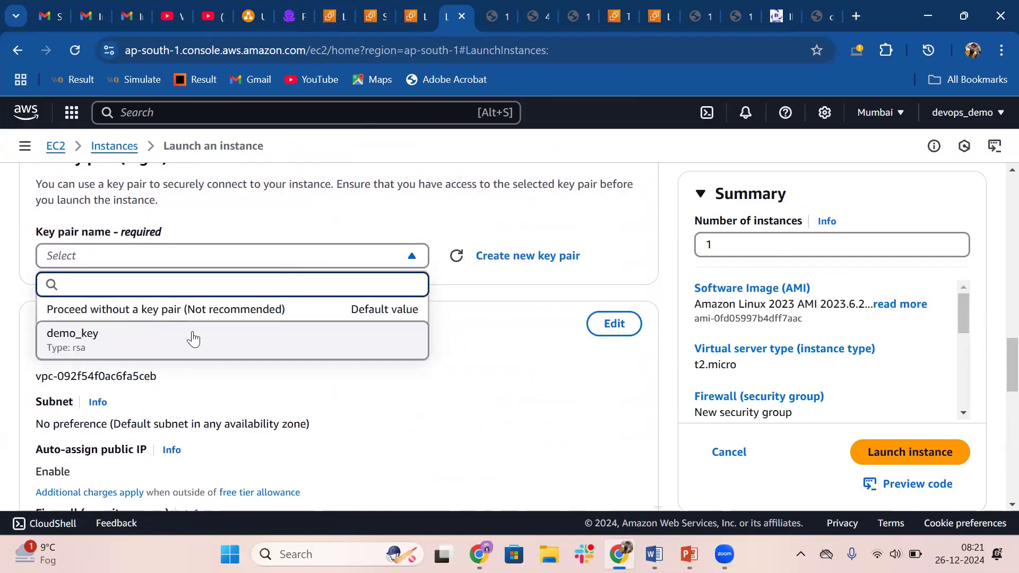
{"action": "left_click", "coordinate": [154, 342]}
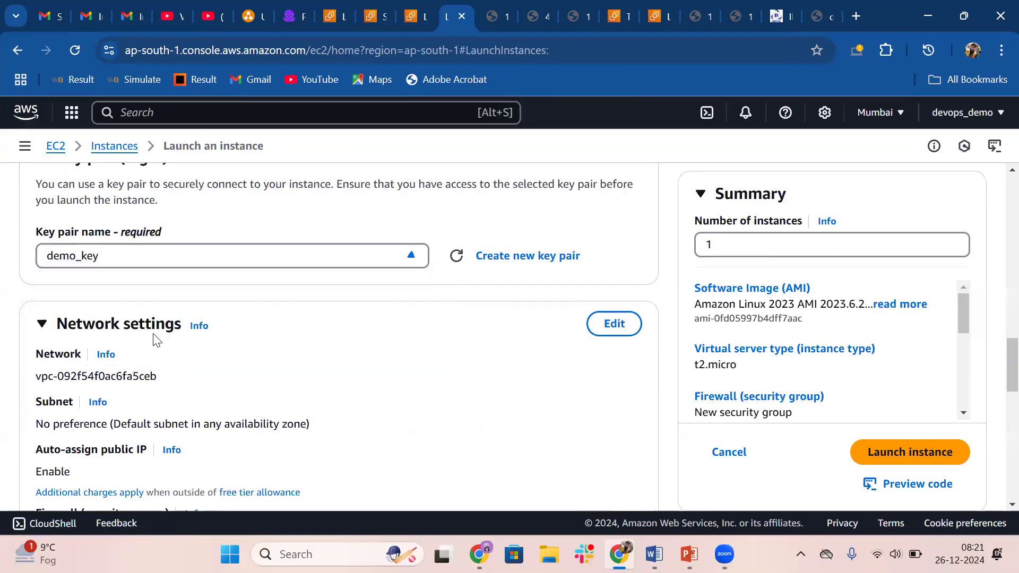
Edit the network settings and select subnet-013e845091bcf7f3f in ap-south-1a for the instance
{"action": "left_click", "coordinate": [614, 325]}
{"action": "scroll", "coordinate": [235, 380], "scroll_direction": "down", "scroll_amount": 2}
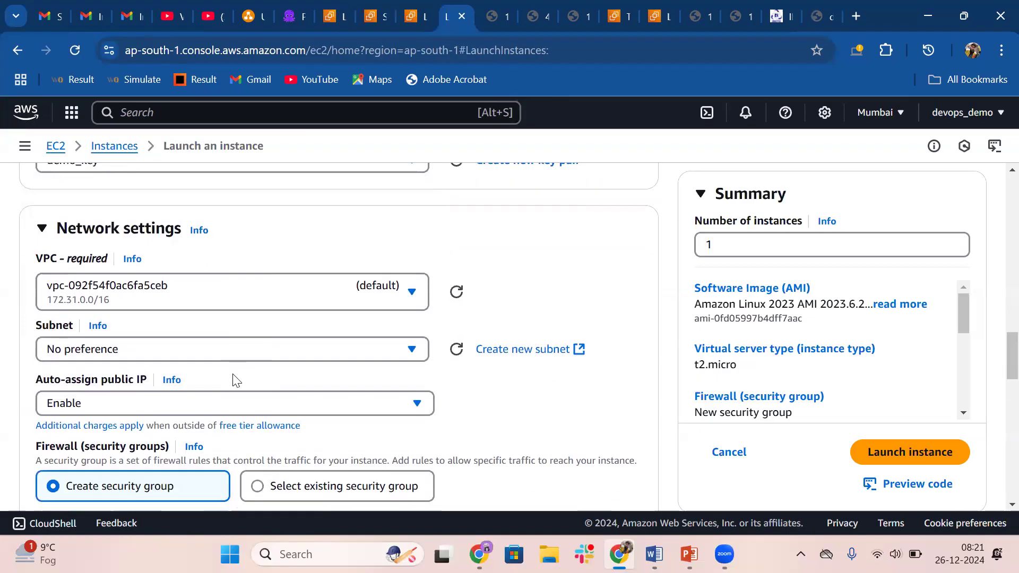
{"action": "left_click", "coordinate": [188, 348]}
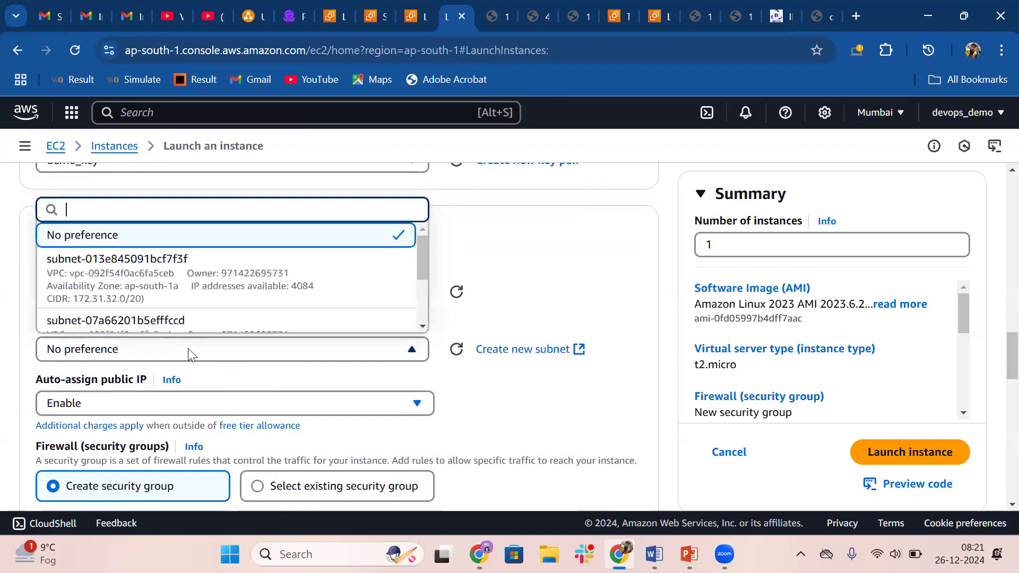
{"action": "left_click", "coordinate": [221, 285]}
Use an existing security group for the instance and select launch-wizard-1
{"action": "scroll", "coordinate": [221, 285], "scroll_direction": "down", "scroll_amount": 4}
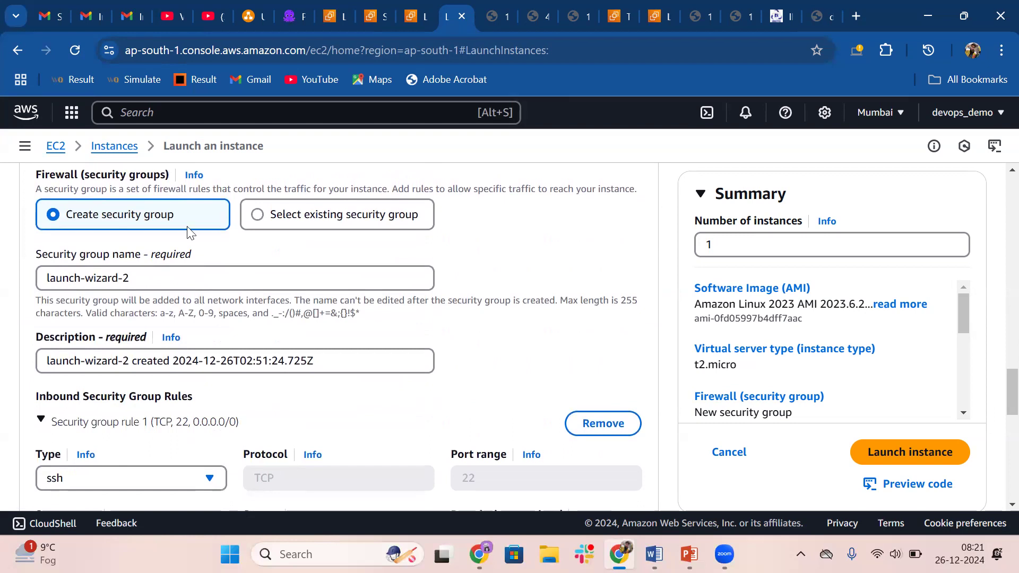
{"action": "scroll", "coordinate": [189, 232], "scroll_direction": "up", "scroll_amount": 2}
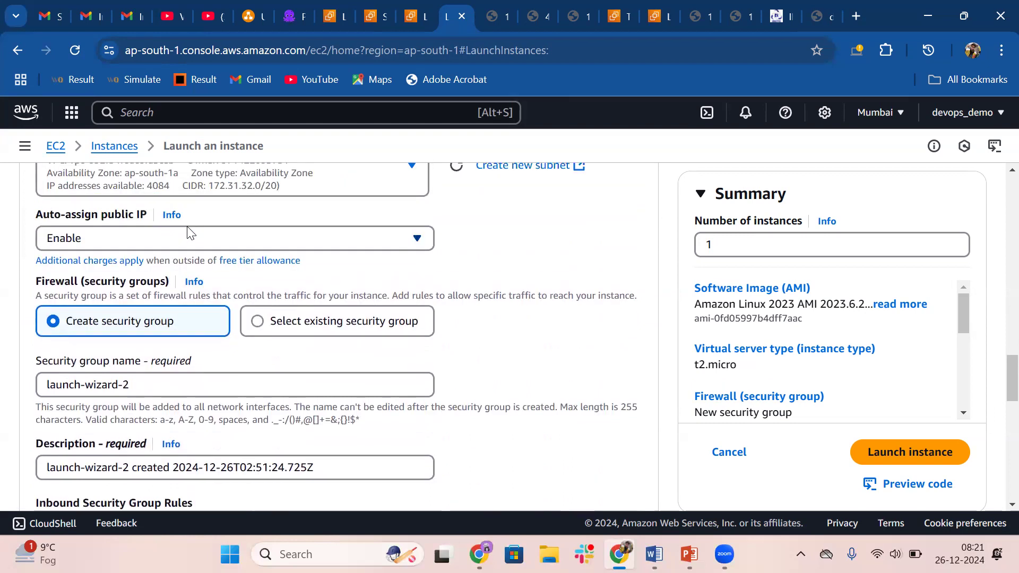
{"action": "left_click", "coordinate": [276, 321]}
{"action": "left_click", "coordinate": [164, 385]}
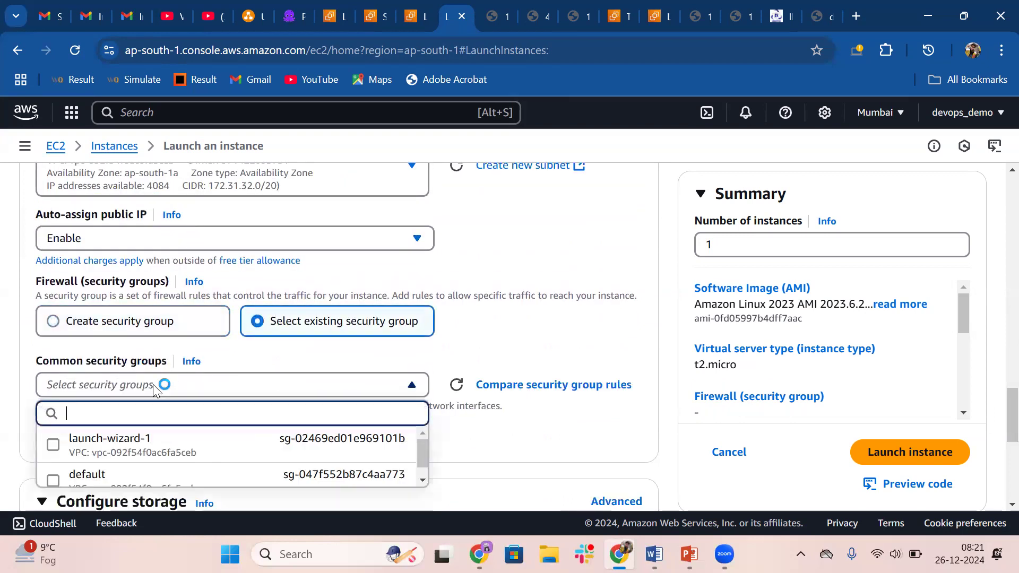
{"action": "left_click", "coordinate": [137, 440]}
Copy the Apache setup script, from #!/bin/bash onward, from the open PowerPoint slide into the instance's user data under the advanced details
{"action": "scroll", "coordinate": [399, 394], "scroll_direction": "down", "scroll_amount": 6}
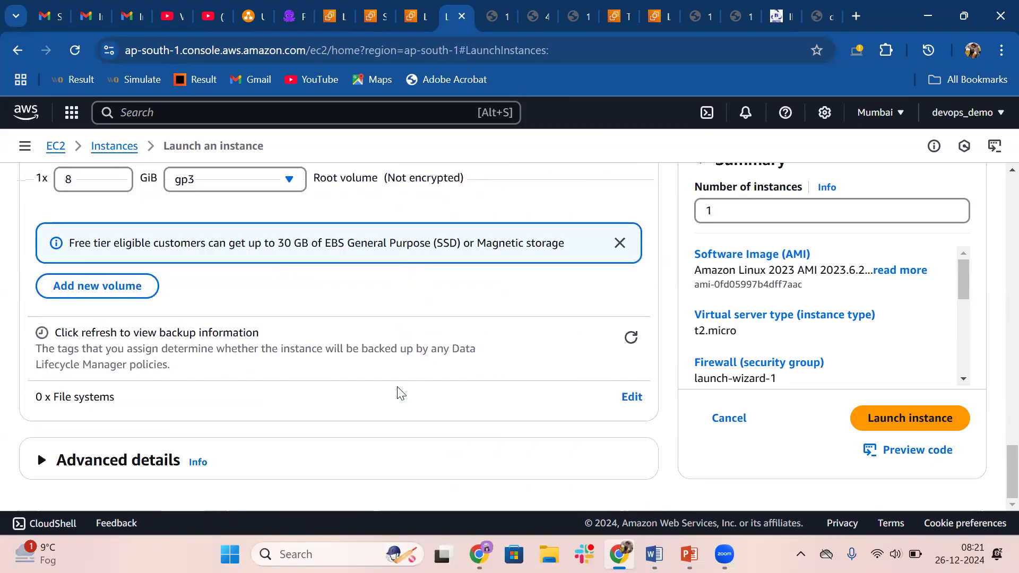
{"action": "left_click", "coordinate": [57, 470]}
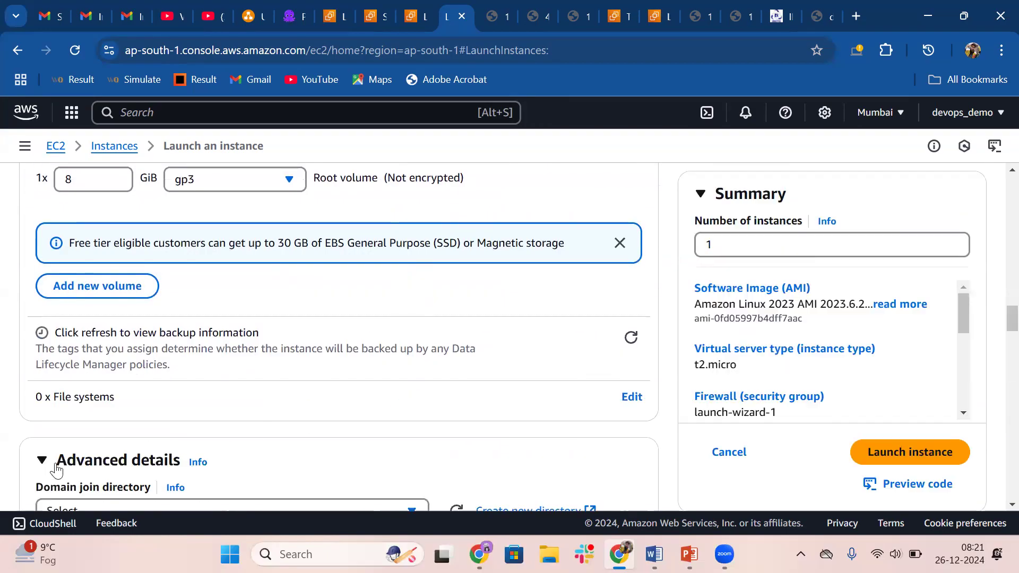
{"action": "scroll", "coordinate": [56, 469], "scroll_direction": "down", "scroll_amount": 20}
{"action": "scroll", "coordinate": [56, 469], "scroll_direction": "down", "scroll_amount": 6}
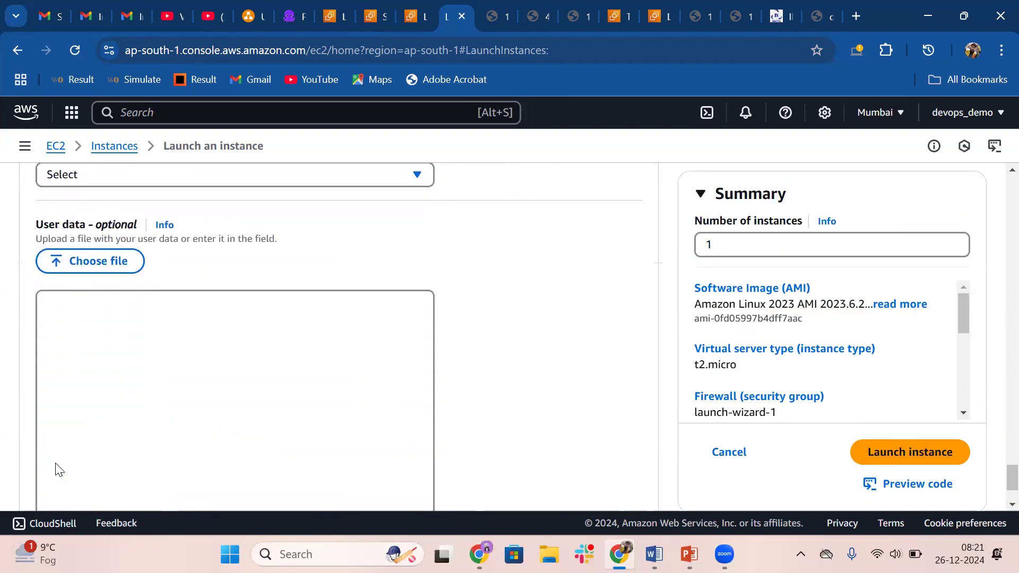
{"action": "left_click", "coordinate": [218, 380]}
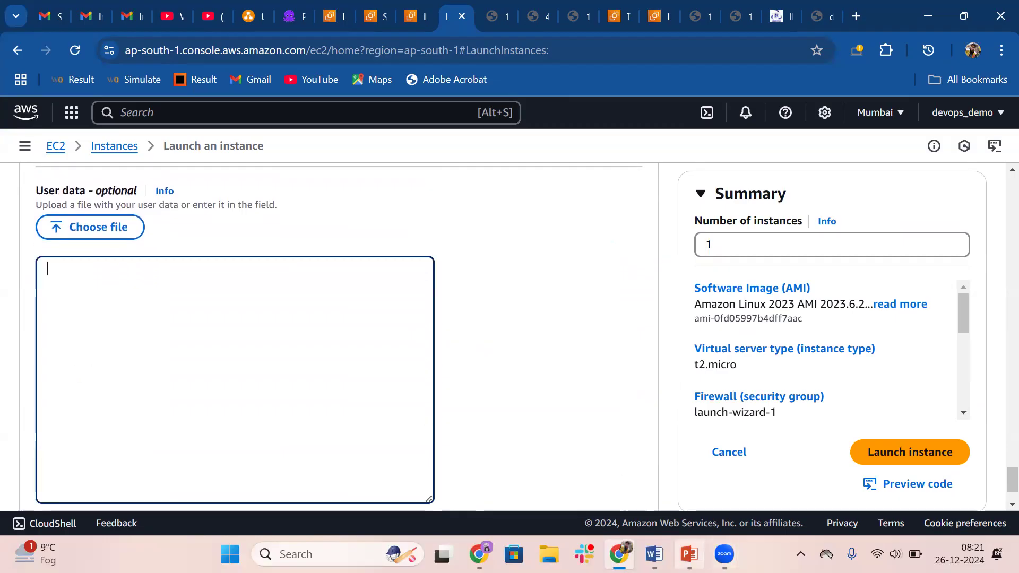
{"action": "left_click", "coordinate": [689, 555]}
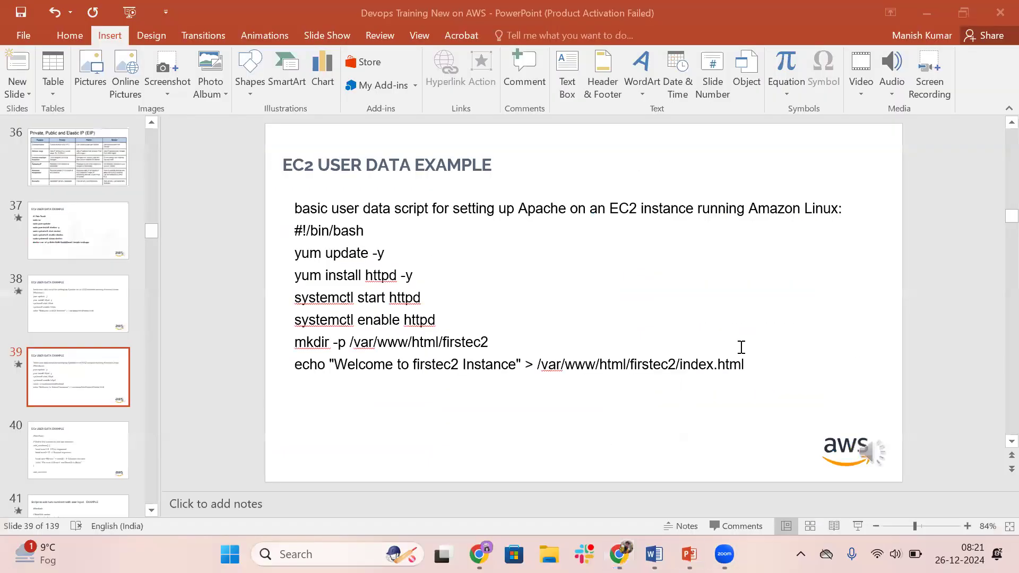
{"action": "left_click_drag", "start_coordinate": [746, 365], "coordinate": [283, 236]}
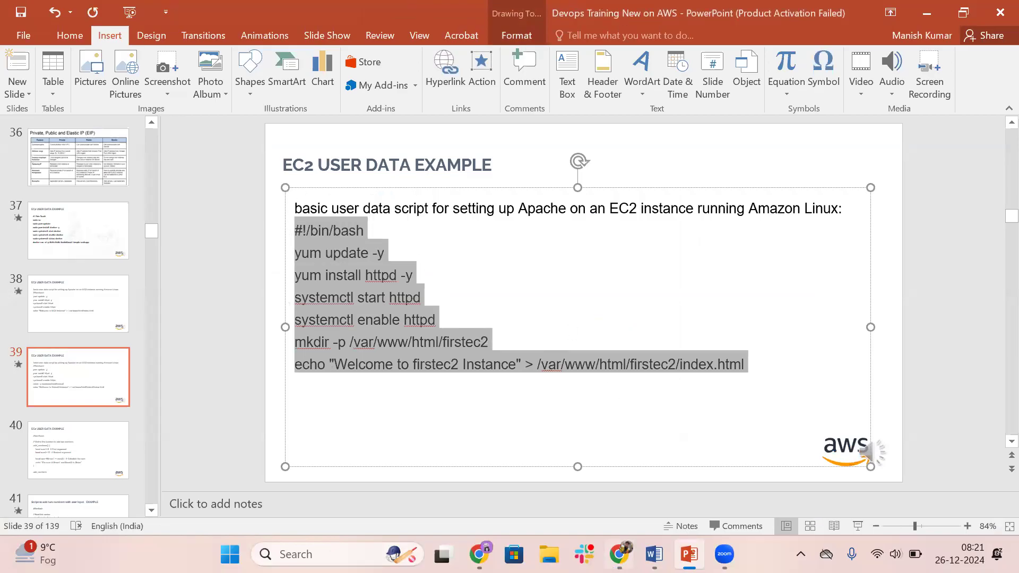
{"action": "key", "text": "alt+Tab"}
{"action": "type", "text": "#!/bin/bash yum update -y yum install httpd -y systemctl start httpd systemctl enable httpd mkdir -p /var/www/html/firstec2 echo \"Welcome to firstec2 Instance\" > /var/www/html/firstec2/index.html"}
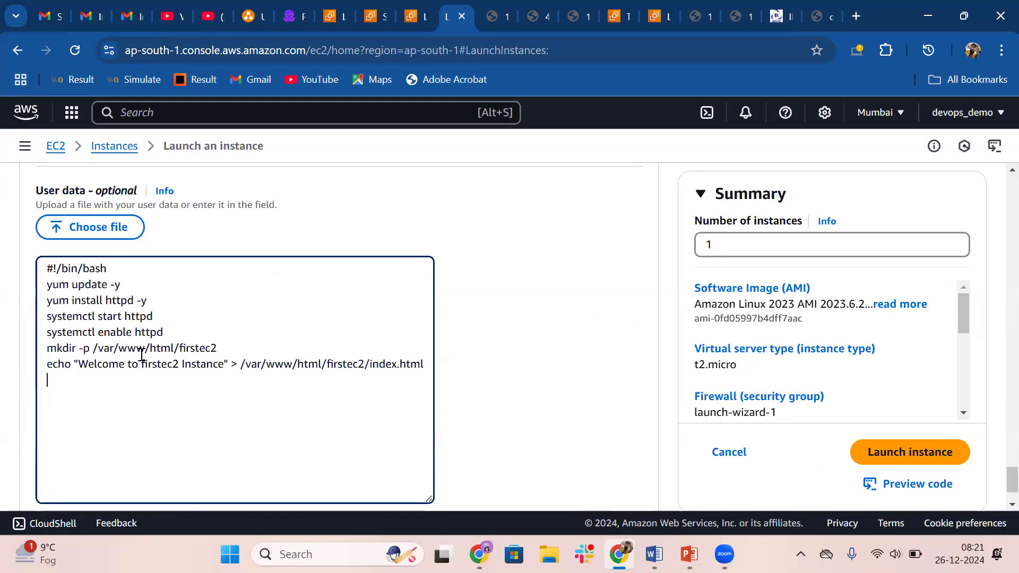
Replace firstec2 with third in the script's mkdir path, welcome message and index.html path
{"action": "key", "text": "BackSpace"}
{"action": "key", "text": "BackSpace"}
{"action": "key", "text": "BackSpace"}
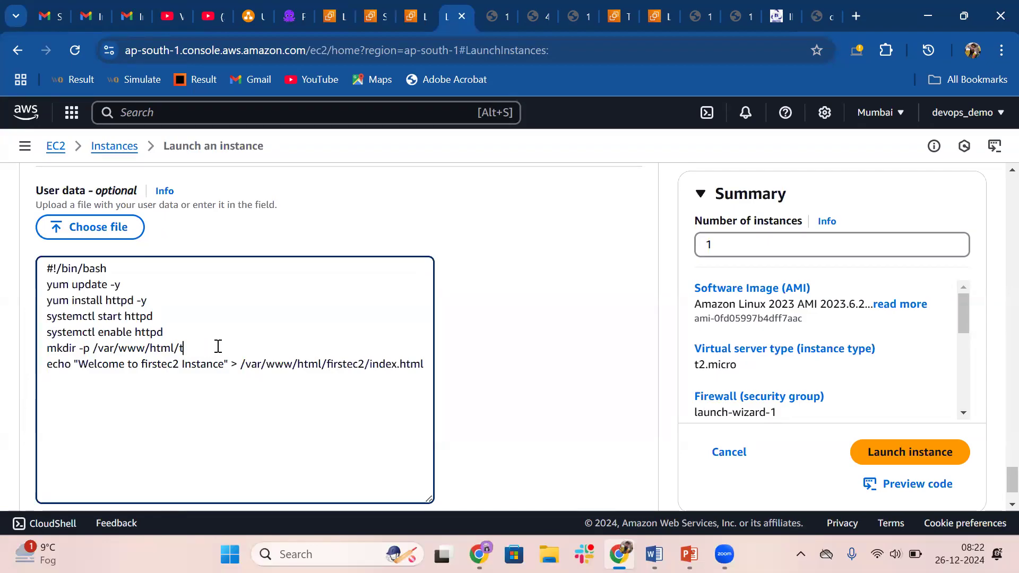
{"action": "left_click", "coordinate": [364, 364]}
{"action": "key", "text": "BackSpace"}
{"action": "key", "text": "BackSpace"}
{"action": "key", "text": "BackSpace"}
{"action": "key", "text": "BackSpace"}
{"action": "key", "text": "BackSpace"}
{"action": "key", "text": "BackSpace"}
{"action": "key", "text": "BackSpace"}
{"action": "key", "text": "BackSpace"}
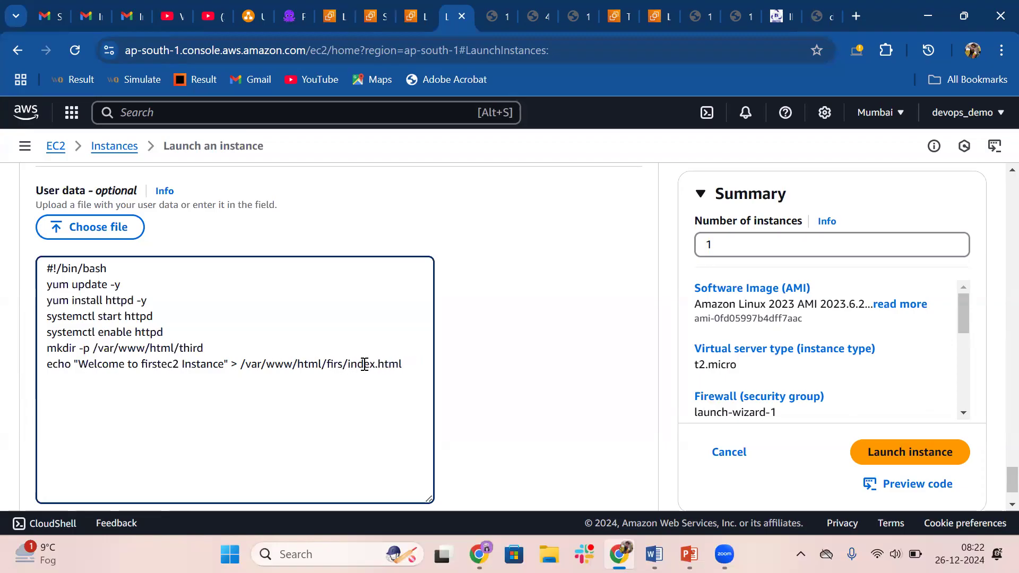
{"action": "type", "text": "third"}
{"action": "key", "text": "BackSpace"}
{"action": "key", "text": "BackSpace"}
{"action": "key", "text": "BackSpace"}
{"action": "key", "text": "BackSpace"}
{"action": "key", "text": "BackSpace"}
{"action": "key", "text": "BackSpace"}
{"action": "key", "text": "BackSpace"}
{"action": "key", "text": "BackSpace"}
{"action": "type", "text": "third"}
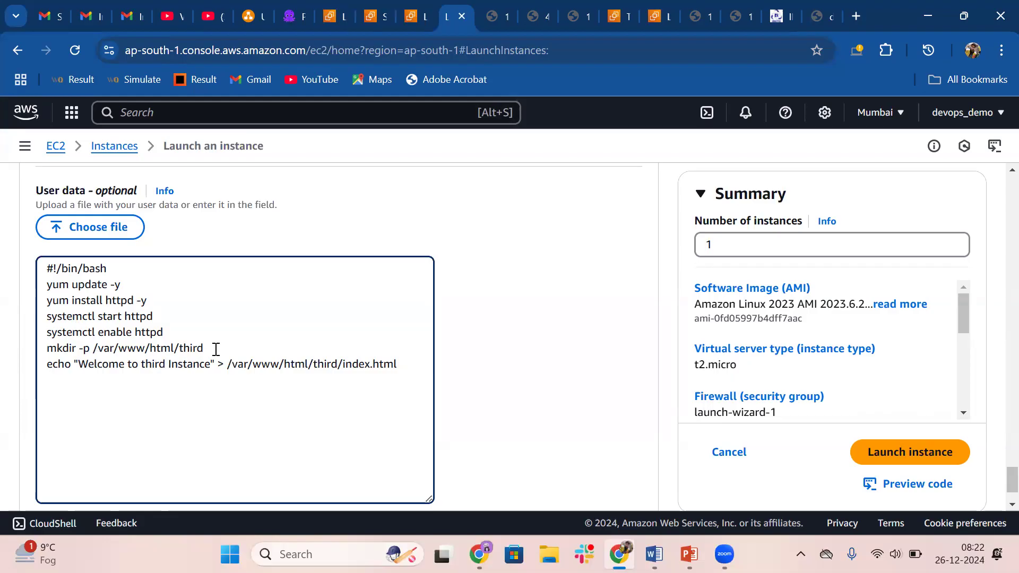
Review the script's welcome message, launch the instance and open it in the instances list
{"action": "left_click_drag", "start_coordinate": [79, 365], "coordinate": [195, 369]}
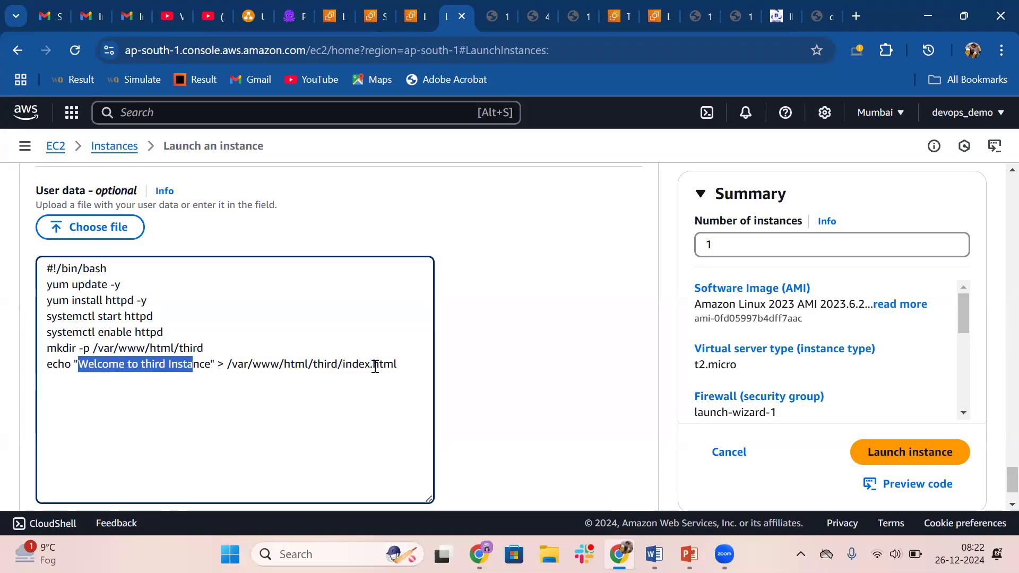
{"action": "scroll", "coordinate": [366, 364], "scroll_direction": "down", "scroll_amount": 1}
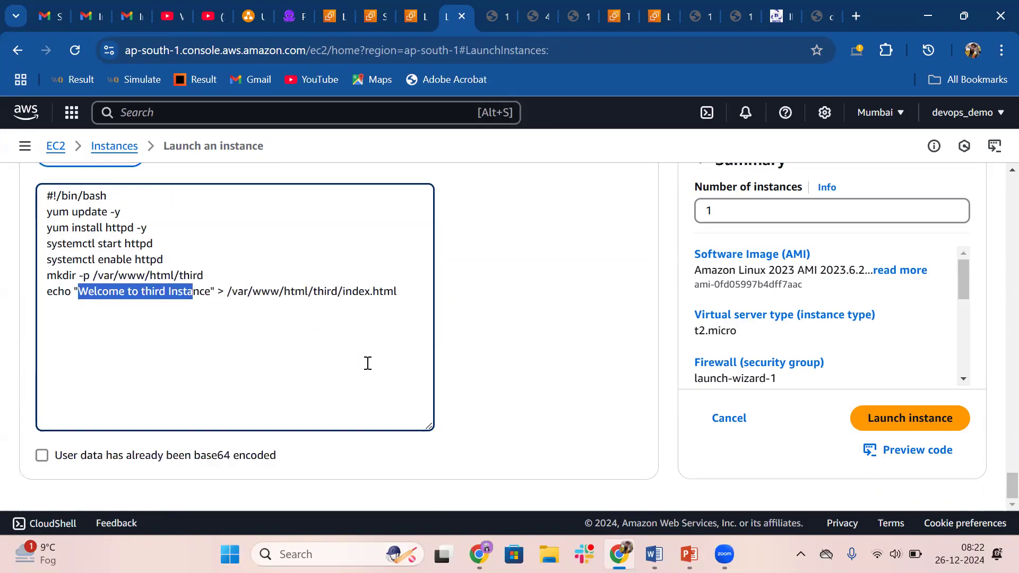
{"action": "left_click", "coordinate": [887, 423]}
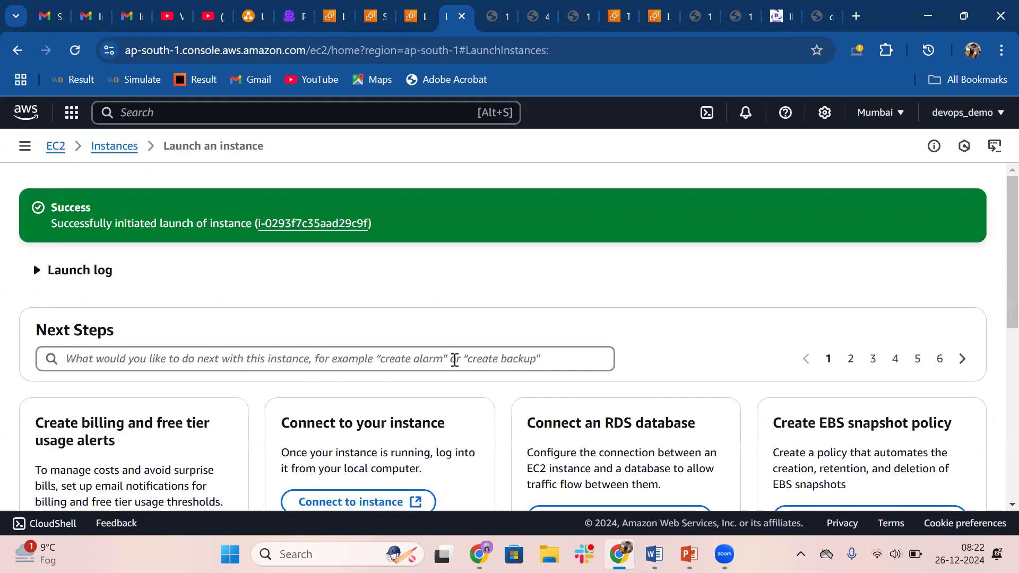
{"action": "left_click", "coordinate": [309, 223]}
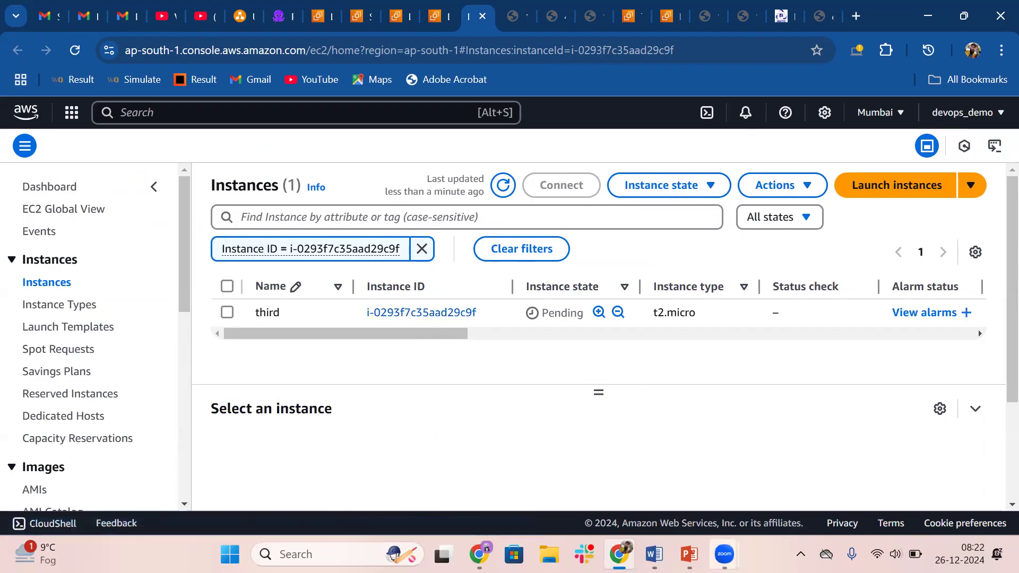
Refresh the instances list and open the details of the third instance
{"action": "mouse_move", "coordinate": [724, 554]}
{"action": "left_click", "coordinate": [870, 467]}
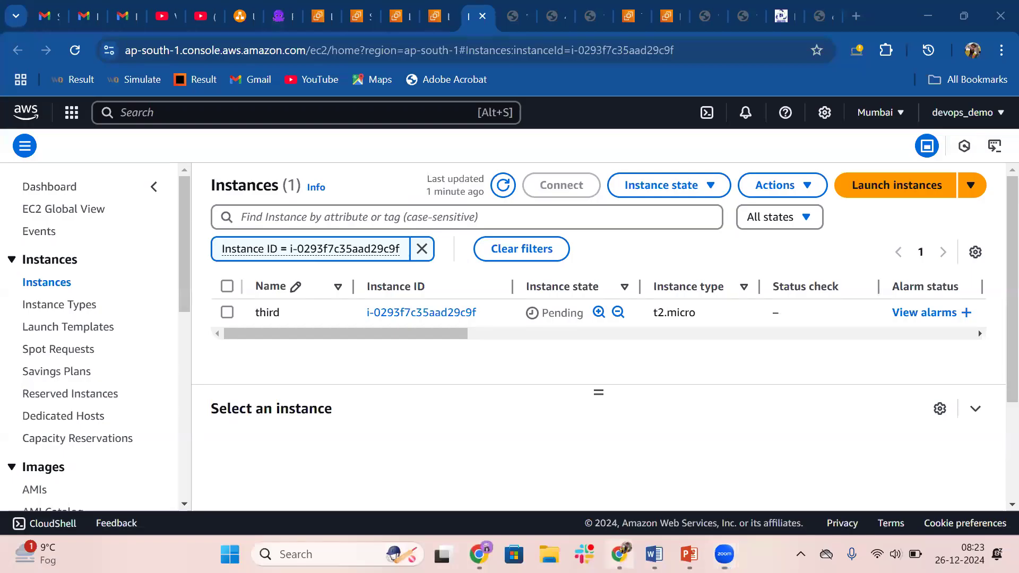
{"action": "left_click", "coordinate": [502, 191]}
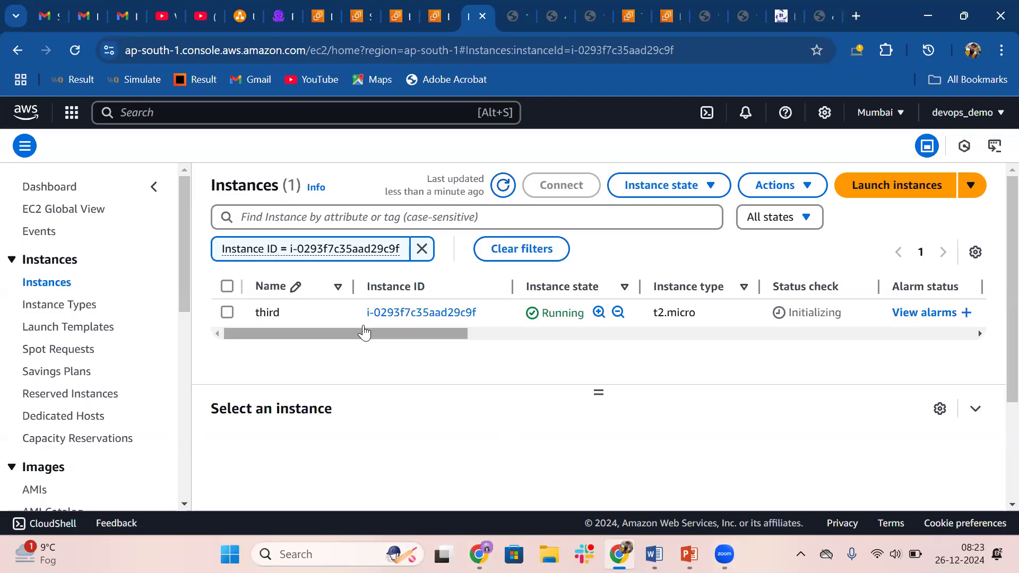
{"action": "left_click", "coordinate": [377, 314]}
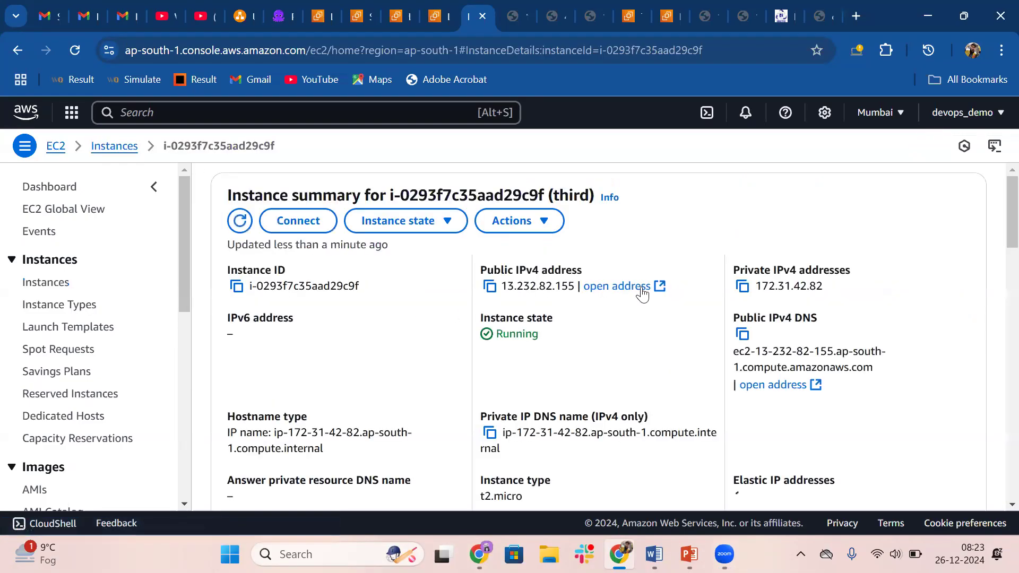
Open the third instance's public IPv4 address in the browser over http instead of https
{"action": "left_click", "coordinate": [660, 287]}
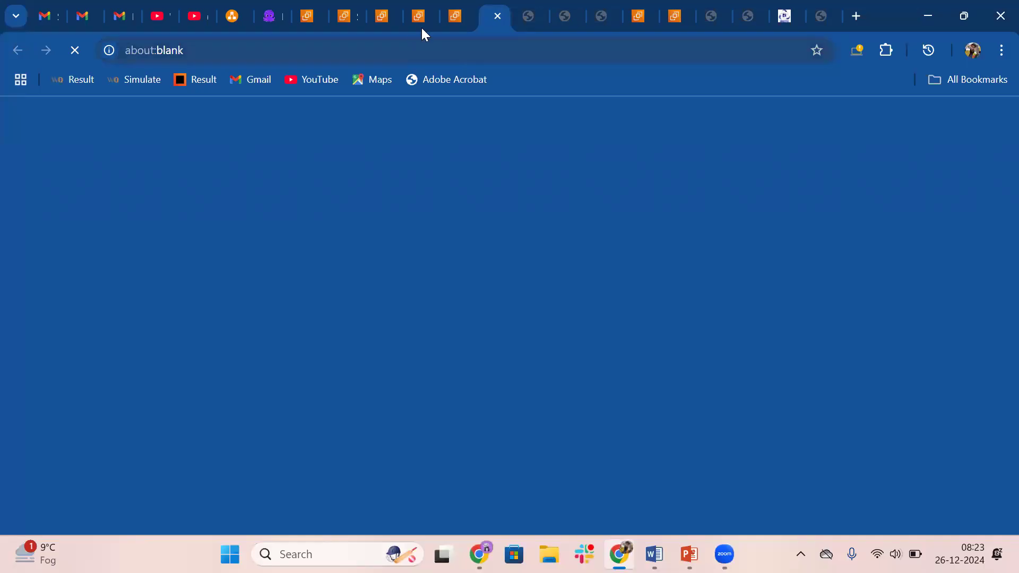
{"action": "left_click", "coordinate": [289, 50]}
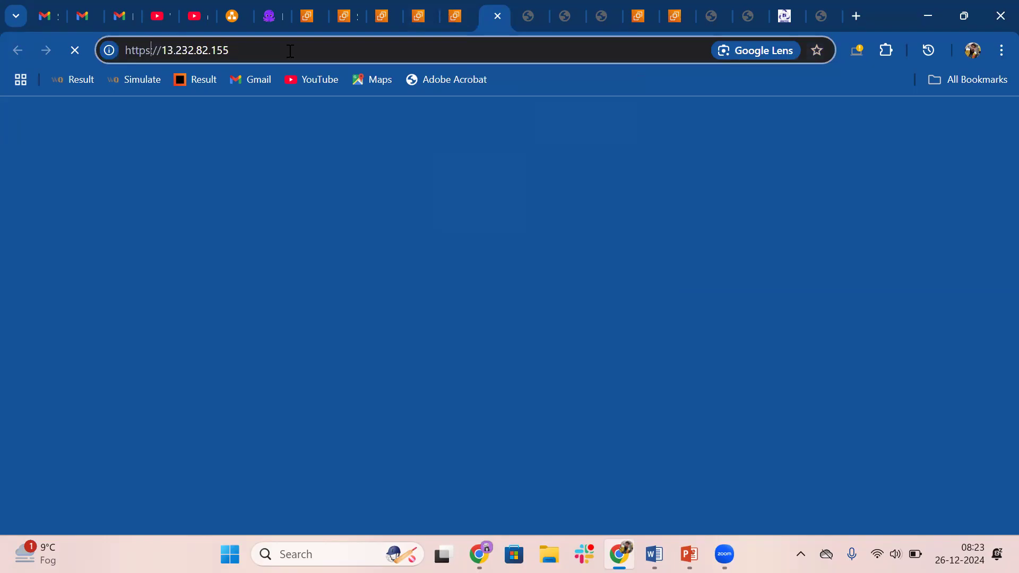
{"action": "key", "text": "BackSpace"}
{"action": "key", "text": "Return"}
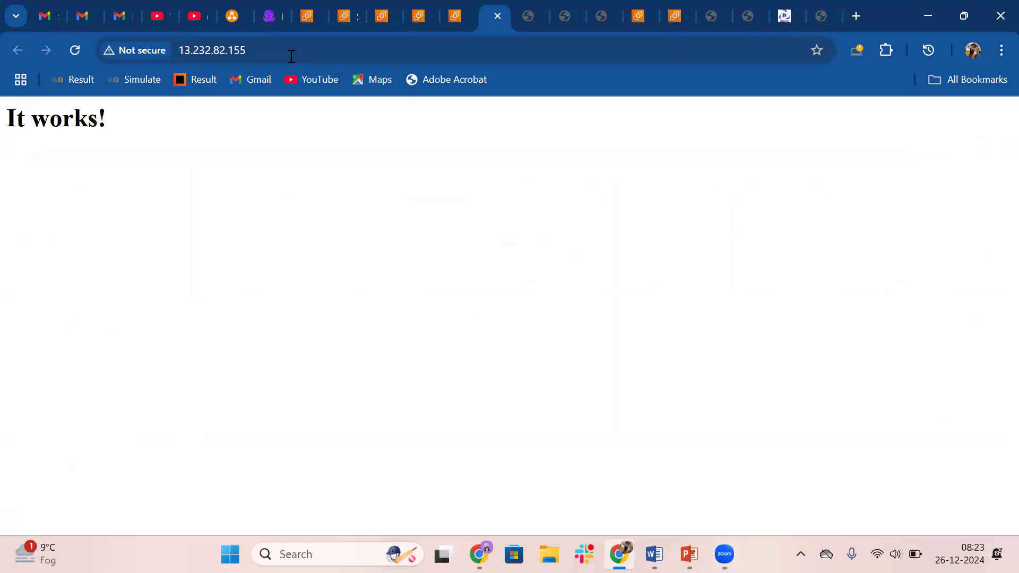
Load the /third path on the instance's public IP and check the welcome text
{"action": "left_click", "coordinate": [300, 53]}
{"action": "left_click", "coordinate": [301, 54]}
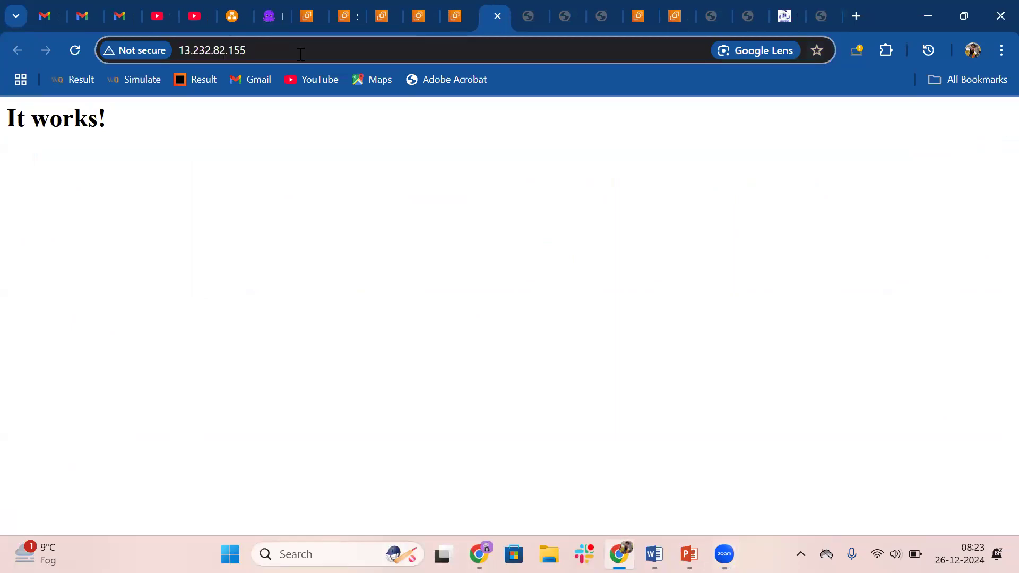
{"action": "type", "text": "/third"}
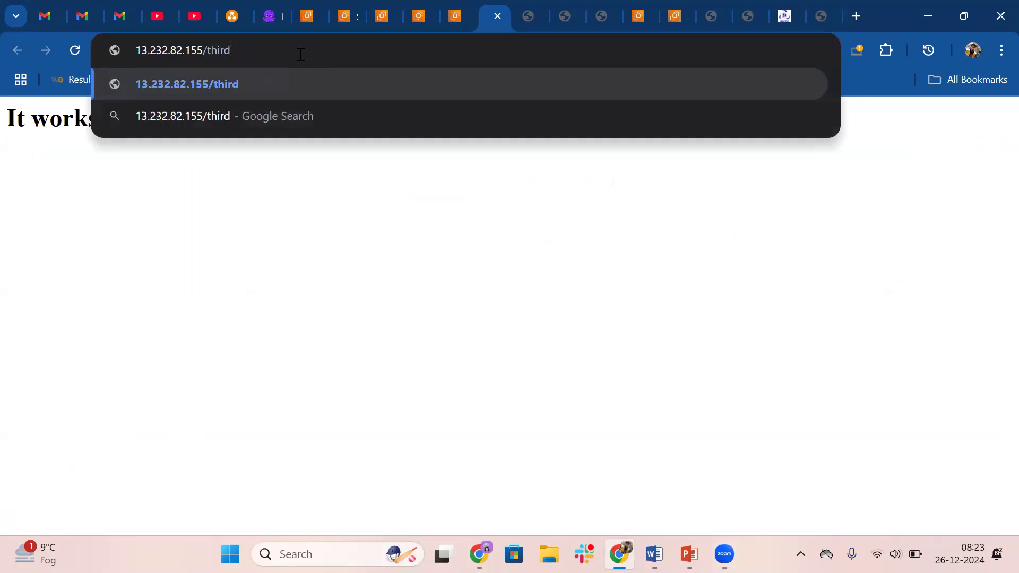
{"action": "key", "text": "Return"}
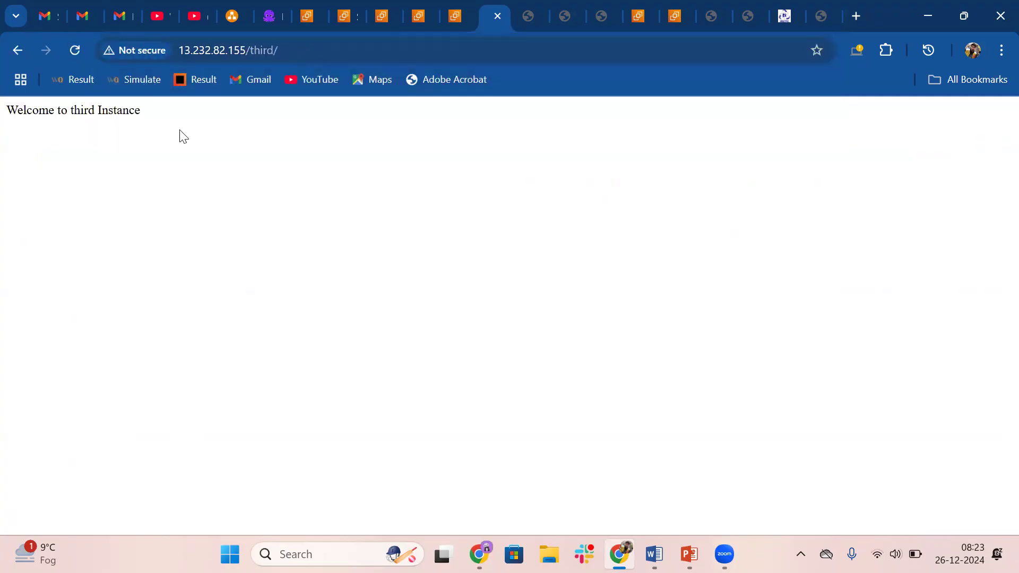
{"action": "triple_click", "coordinate": [50, 123]}
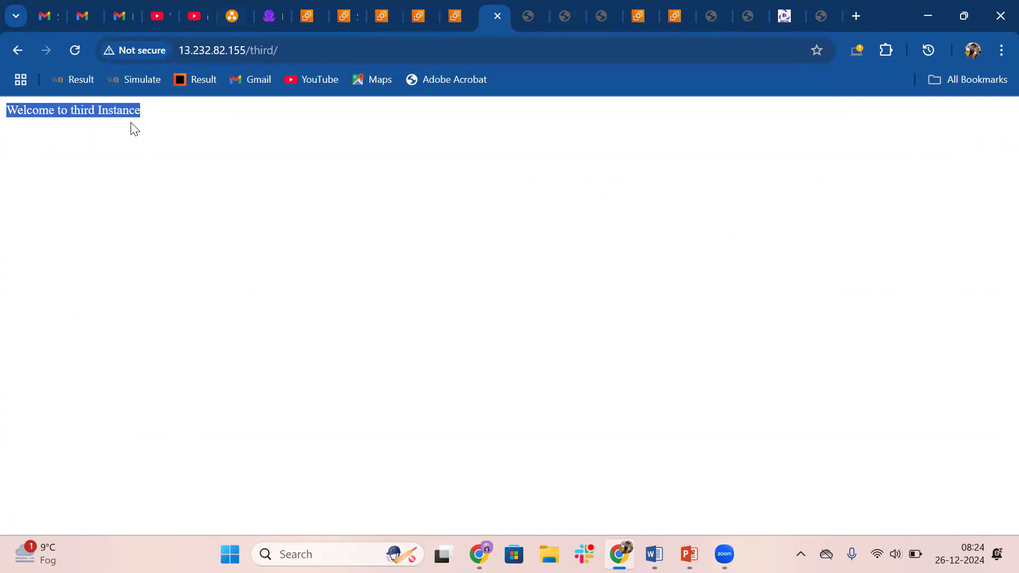
Leave the unfinished listener rule and start a new target group named third
{"action": "left_click", "coordinate": [352, 9]}
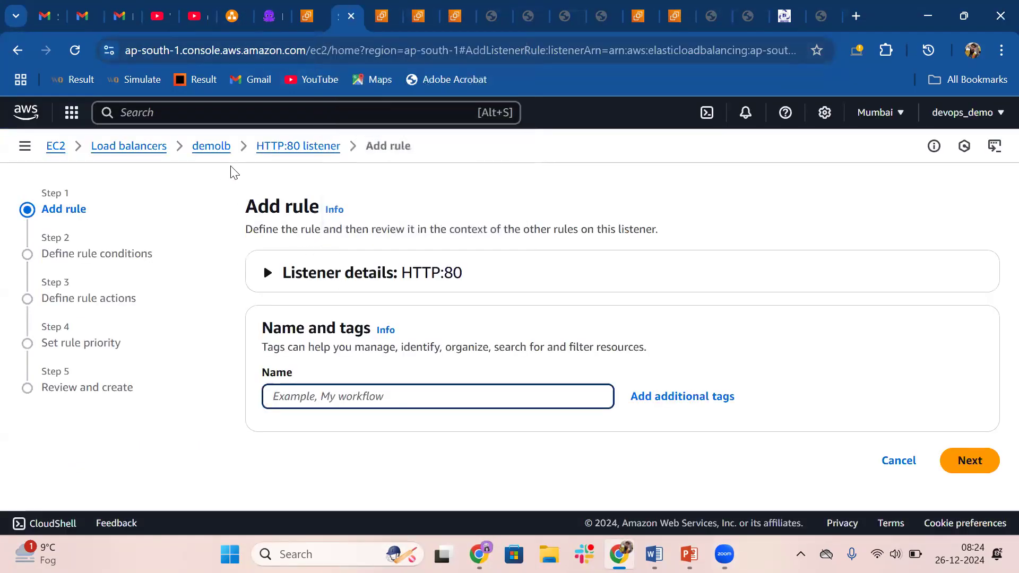
{"action": "left_click", "coordinate": [15, 152]}
{"action": "left_click", "coordinate": [21, 152]}
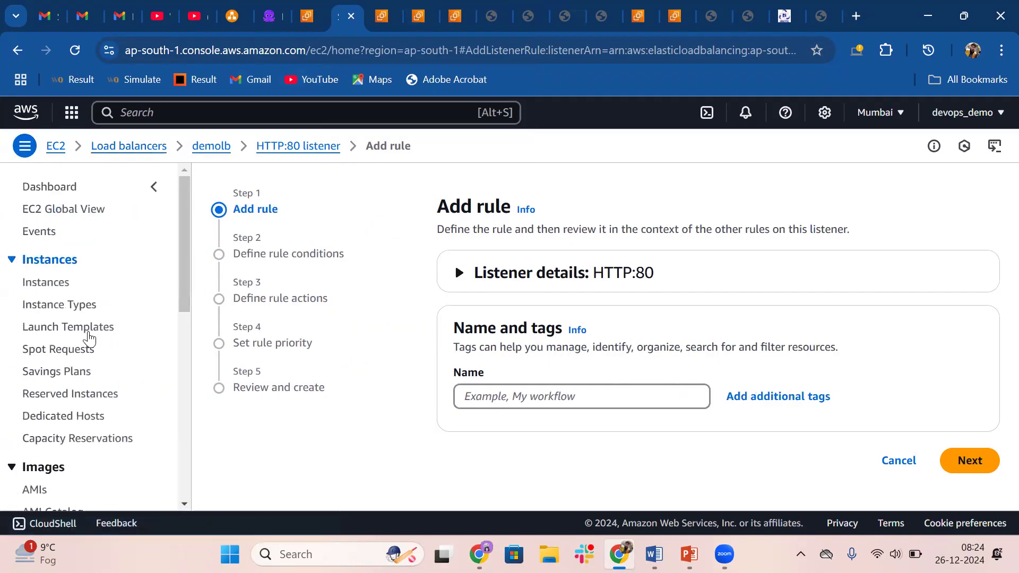
{"action": "scroll", "coordinate": [50, 369], "scroll_direction": "down", "scroll_amount": 5}
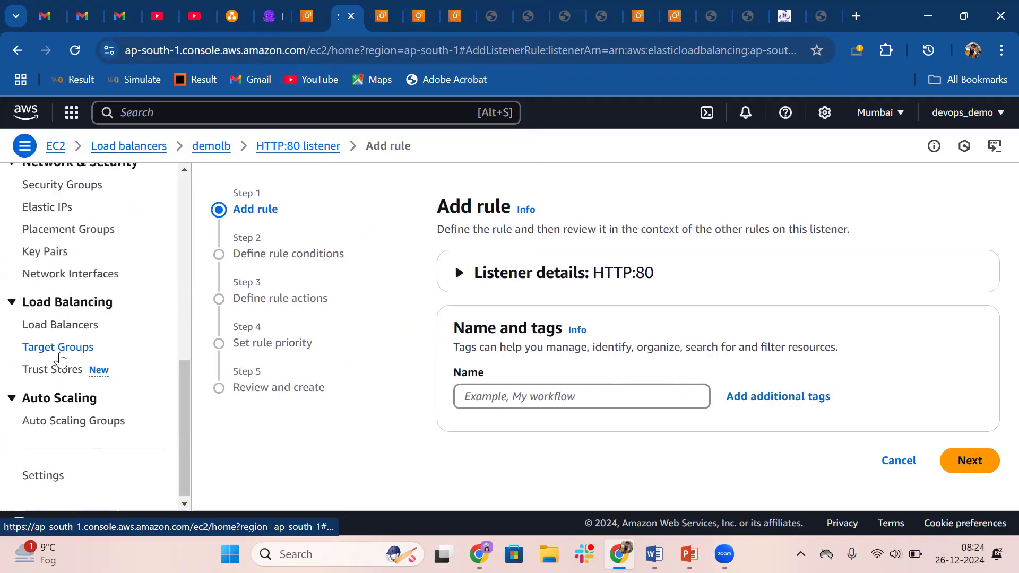
{"action": "left_click", "coordinate": [60, 350]}
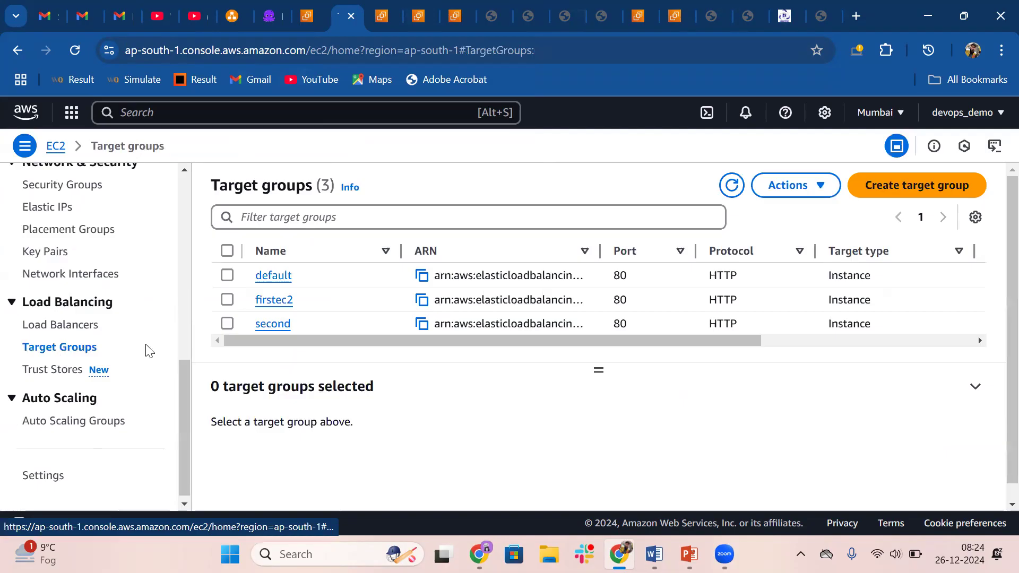
{"action": "left_click", "coordinate": [905, 185]}
{"action": "scroll", "coordinate": [339, 398], "scroll_direction": "down", "scroll_amount": 10}
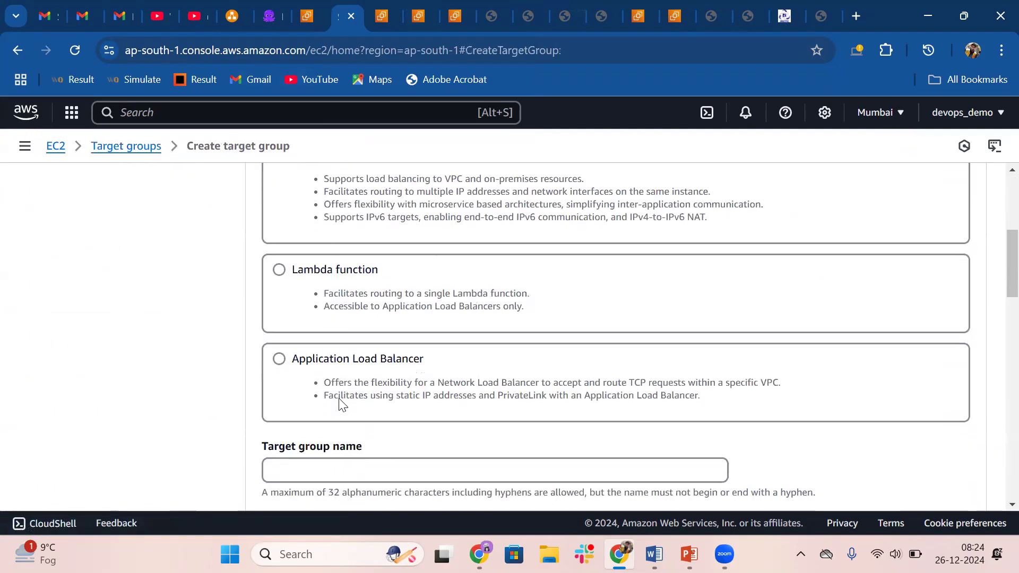
{"action": "left_click", "coordinate": [308, 241]}
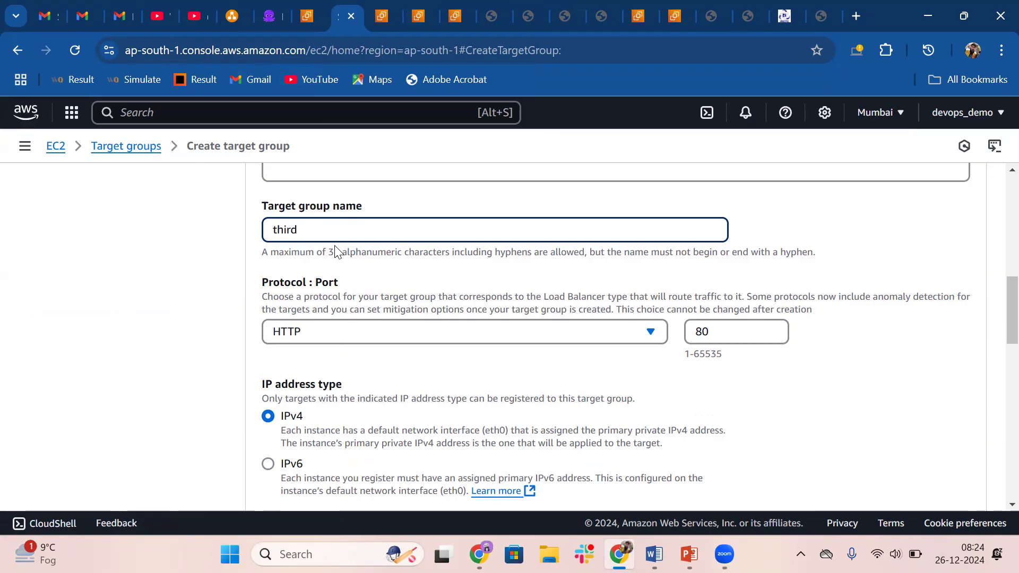
Set the target group's HTTP health check path to /third/ and proceed to registering targets
{"action": "scroll", "coordinate": [319, 248], "scroll_direction": "down", "scroll_amount": 5}
{"action": "scroll", "coordinate": [648, 237], "scroll_direction": "up", "scroll_amount": 4}
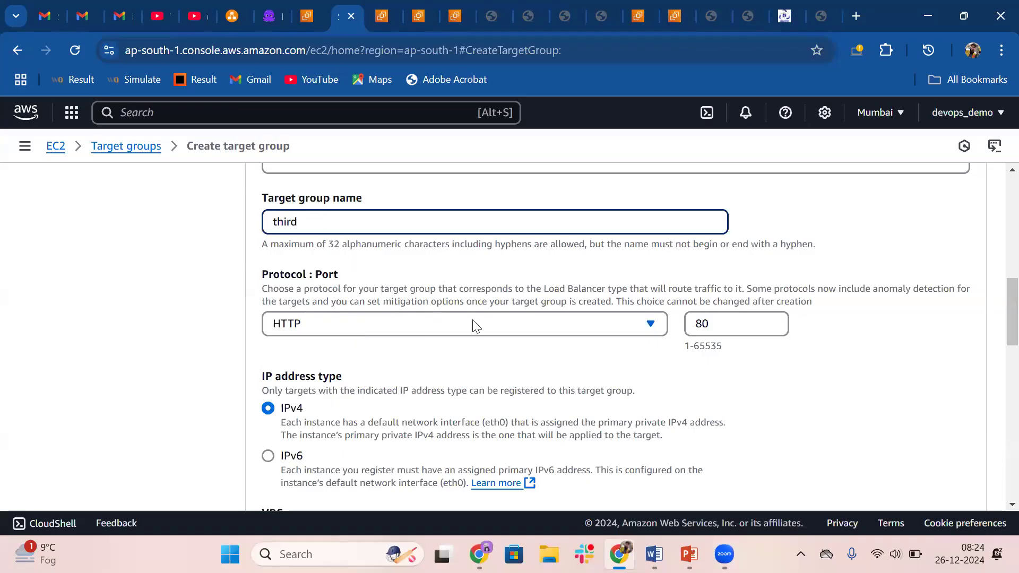
{"action": "scroll", "coordinate": [488, 334], "scroll_direction": "down", "scroll_amount": 5}
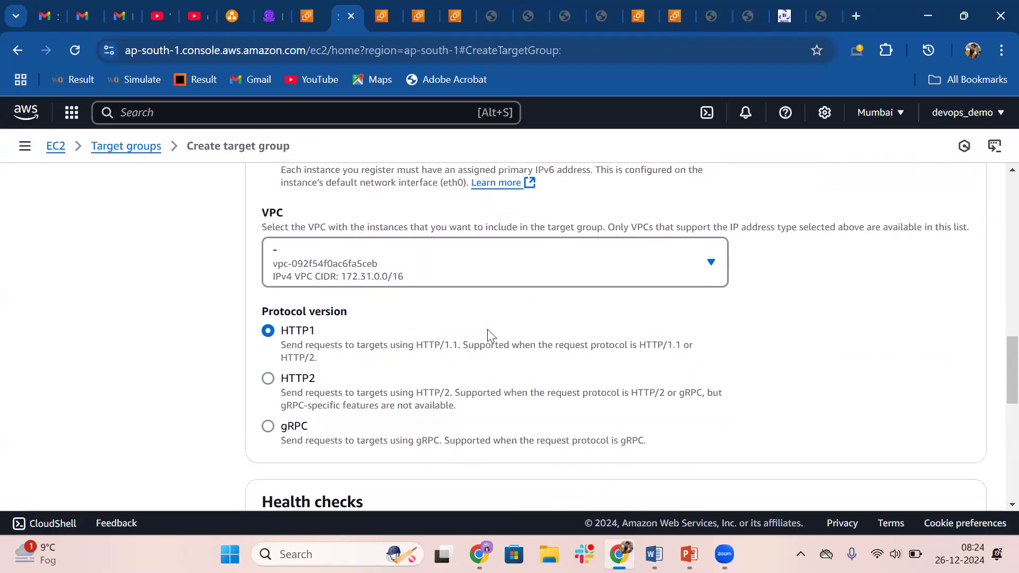
{"action": "scroll", "coordinate": [422, 345], "scroll_direction": "down", "scroll_amount": 5}
{"action": "left_click", "coordinate": [300, 333]}
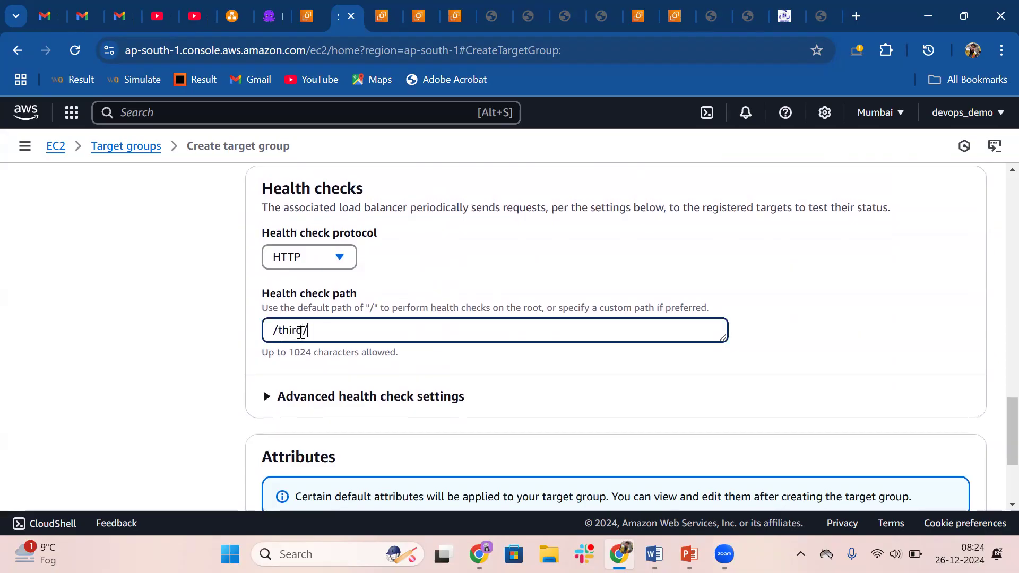
{"action": "left_click", "coordinate": [498, 9]}
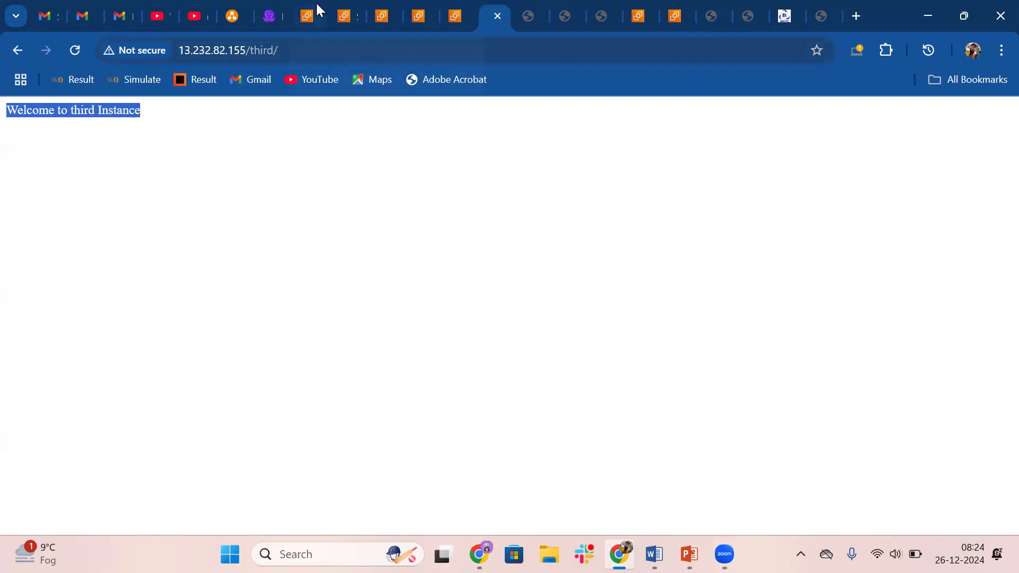
{"action": "left_click", "coordinate": [342, 11]}
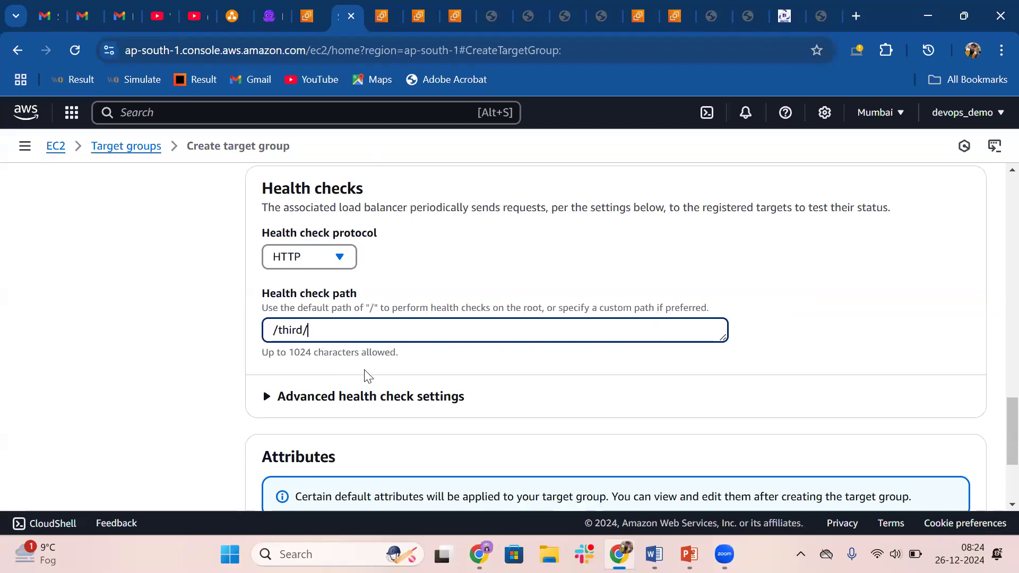
{"action": "scroll", "coordinate": [365, 375], "scroll_direction": "down", "scroll_amount": 3}
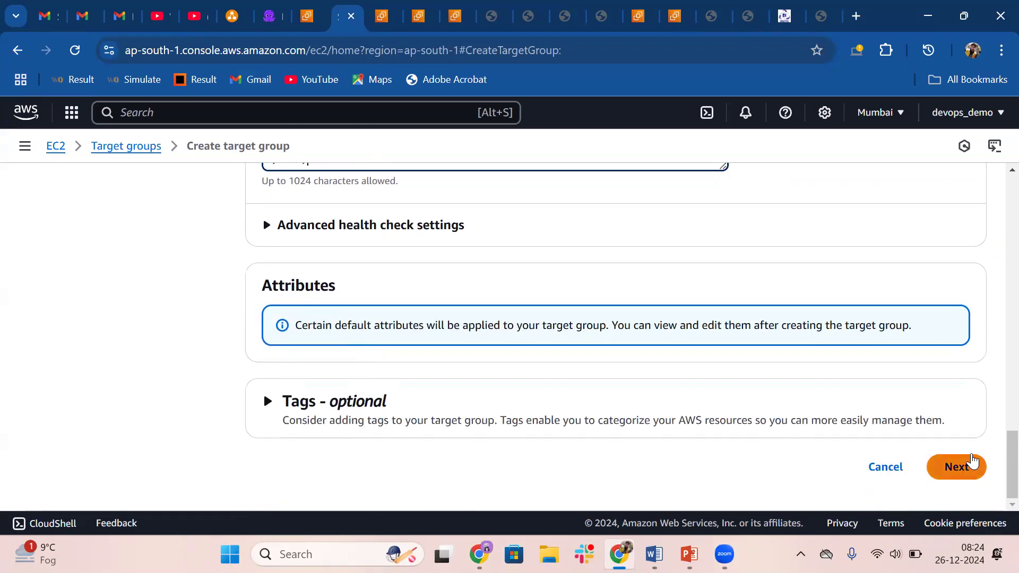
{"action": "left_click", "coordinate": [962, 466]}
Include the third instance on port 80 as a pending target, create the target group and check its registered targets
{"action": "scroll", "coordinate": [570, 414], "scroll_direction": "down", "scroll_amount": 2}
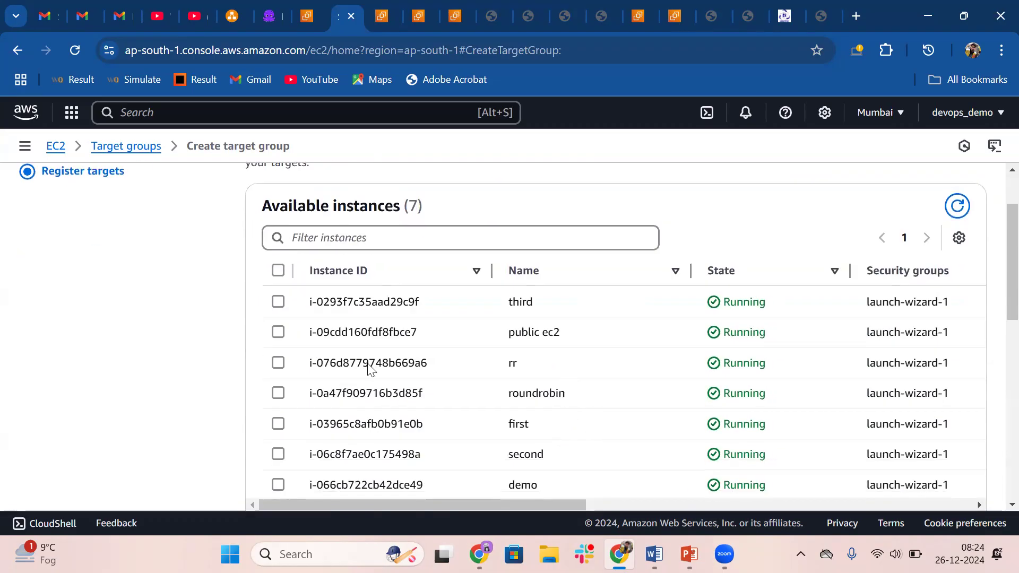
{"action": "left_click", "coordinate": [283, 303]}
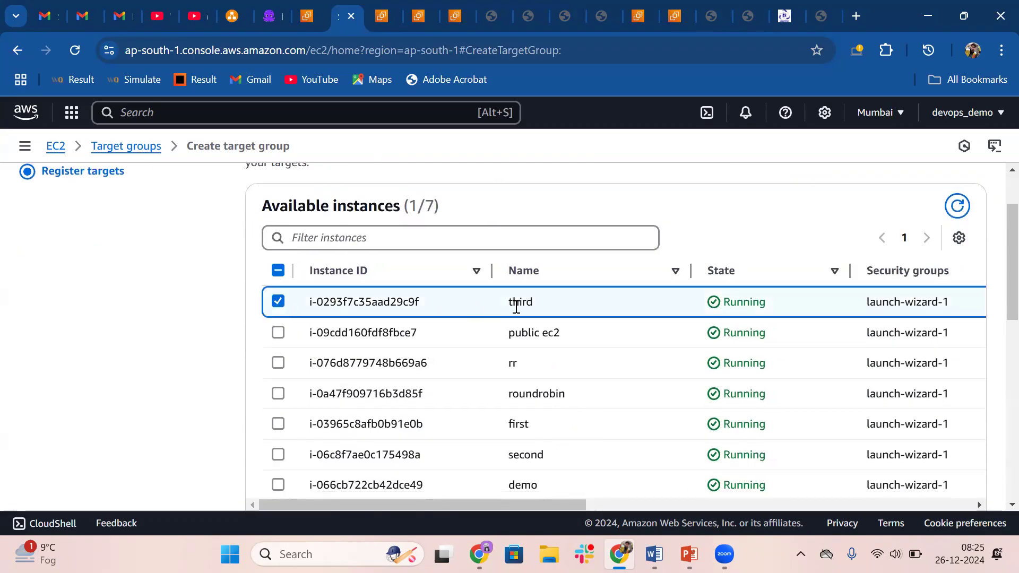
{"action": "scroll", "coordinate": [516, 306], "scroll_direction": "down", "scroll_amount": 5}
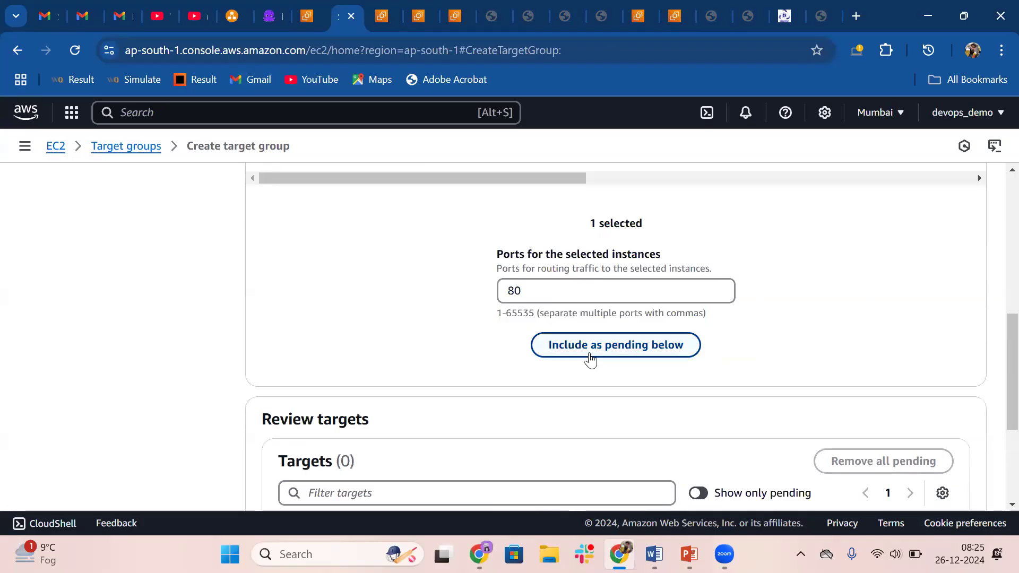
{"action": "left_click", "coordinate": [586, 349]}
{"action": "scroll", "coordinate": [590, 358], "scroll_direction": "down", "scroll_amount": 2}
{"action": "scroll", "coordinate": [593, 359], "scroll_direction": "down", "scroll_amount": 2}
{"action": "left_click", "coordinate": [919, 469]}
{"action": "scroll", "coordinate": [547, 409], "scroll_direction": "down", "scroll_amount": 5}
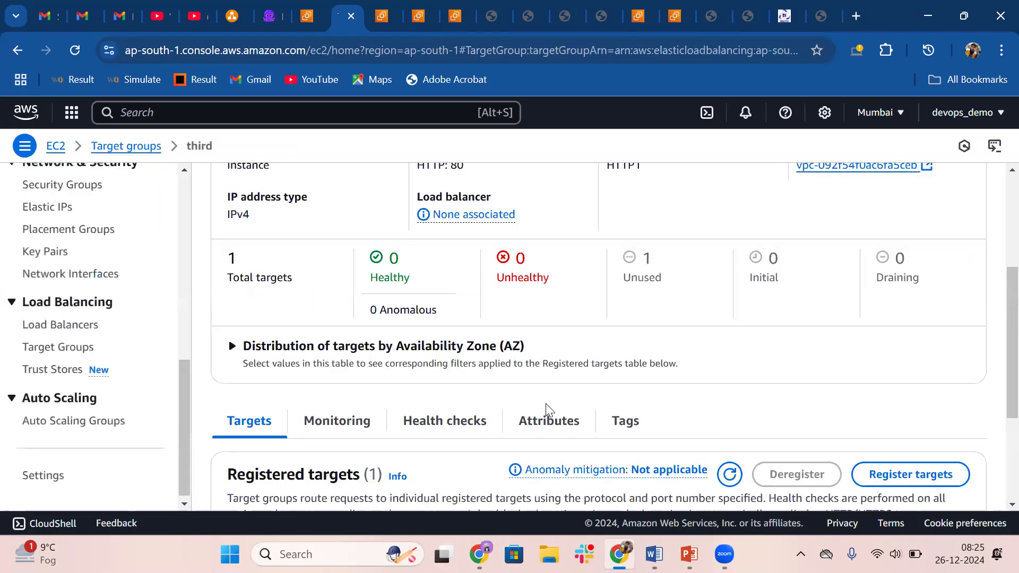
{"action": "left_click", "coordinate": [727, 299]}
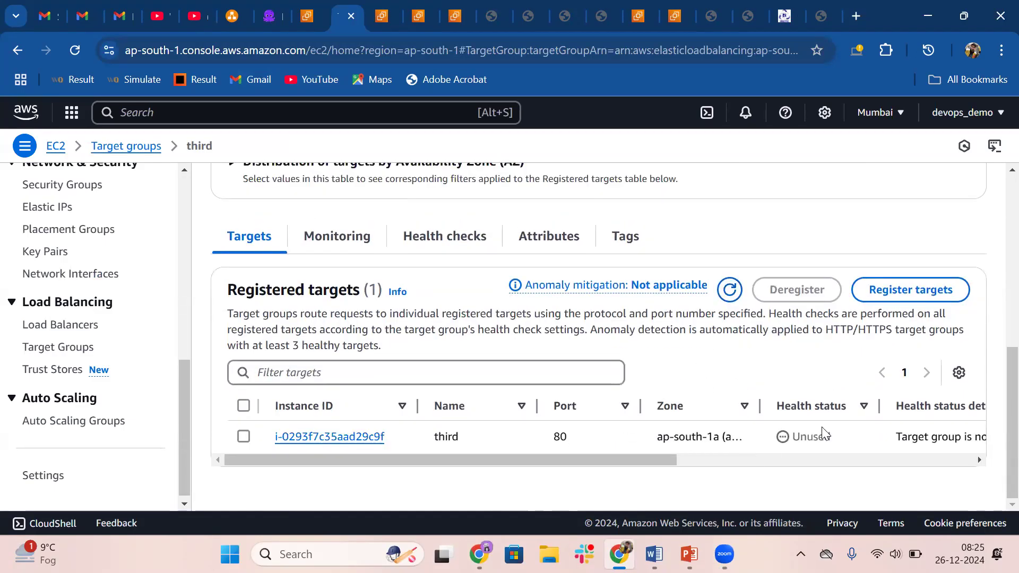
{"action": "scroll", "coordinate": [502, 414], "scroll_direction": "up", "scroll_amount": 5}
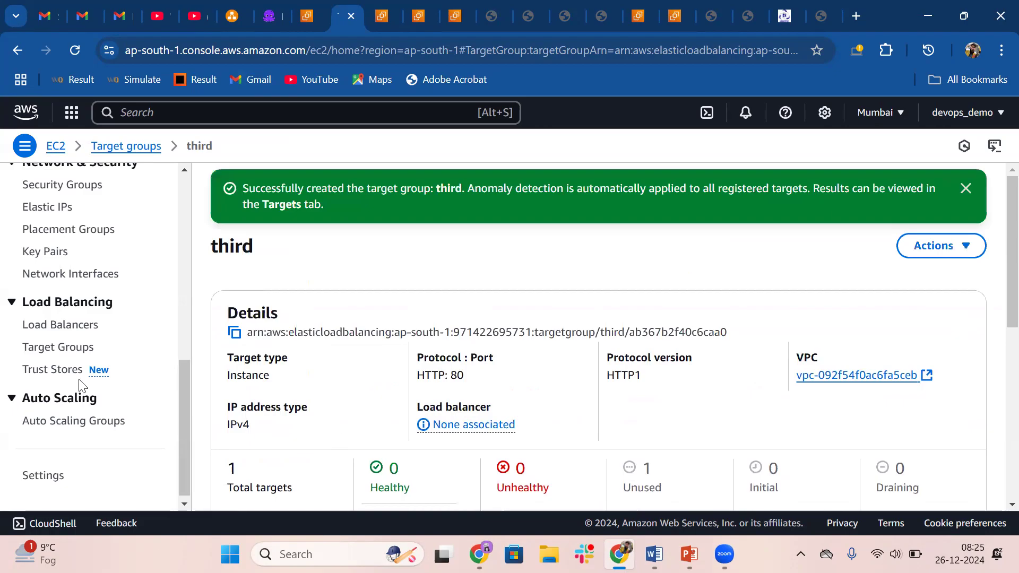
Open the HTTP:80 listener of the demolb load balancer and start adding a rule
{"action": "left_click", "coordinate": [48, 332]}
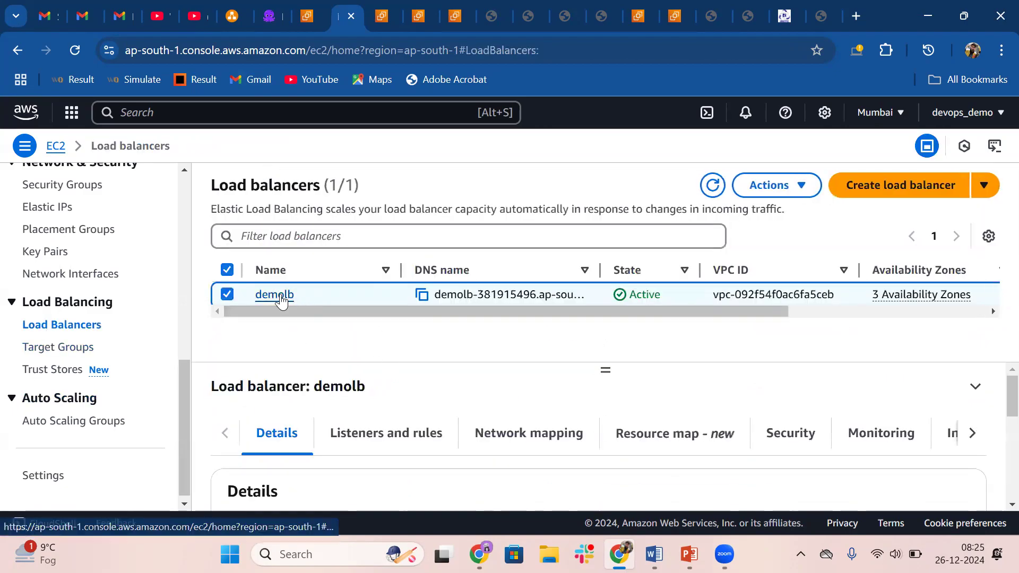
{"action": "left_click", "coordinate": [281, 295]}
{"action": "scroll", "coordinate": [355, 366], "scroll_direction": "down", "scroll_amount": 5}
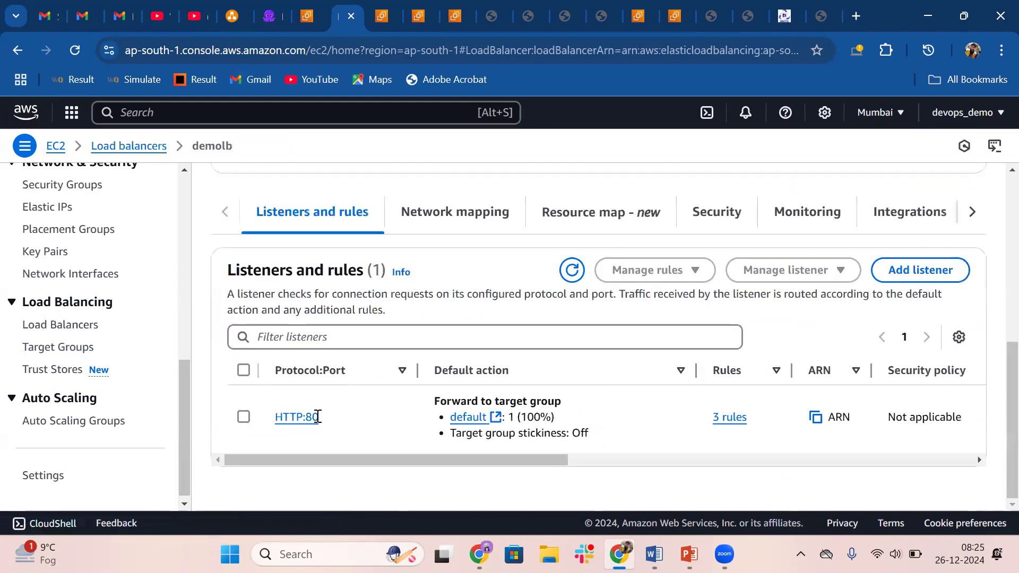
{"action": "left_click", "coordinate": [304, 425]}
{"action": "scroll", "coordinate": [690, 369], "scroll_direction": "down", "scroll_amount": 5}
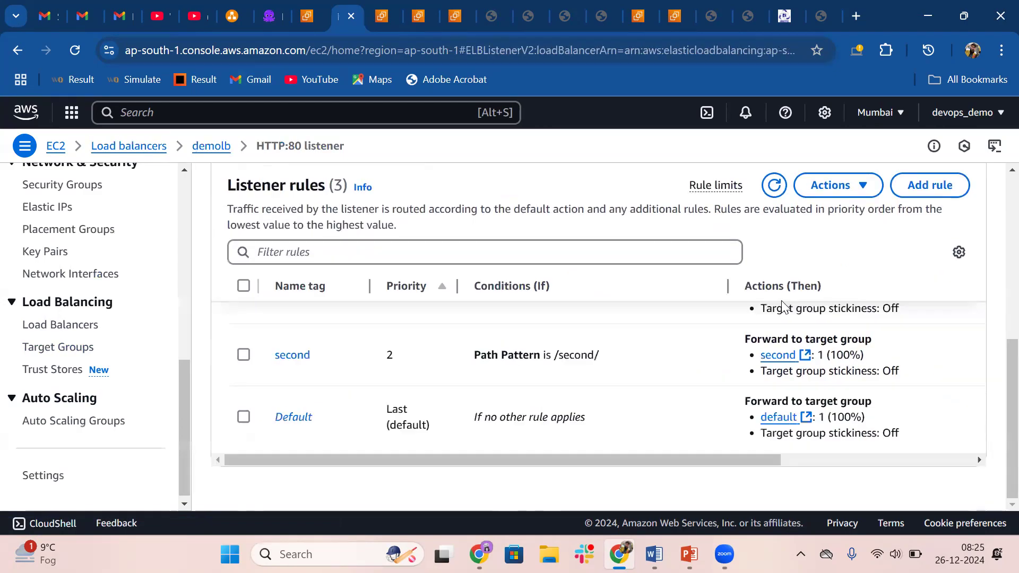
{"action": "left_click", "coordinate": [938, 190]}
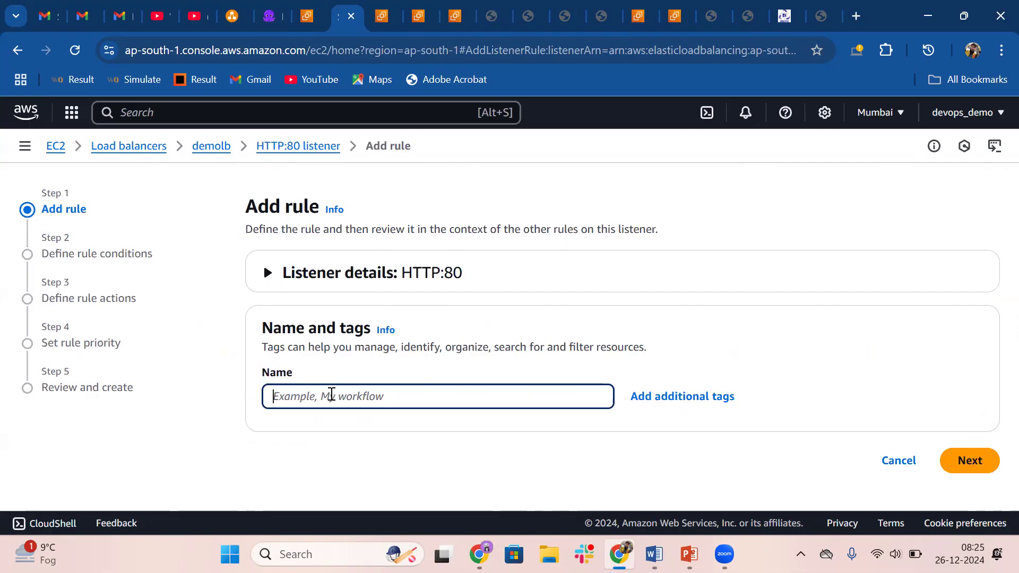
Name the listener rule third and add a condition of type Path to it
{"action": "type", "text": "third"}
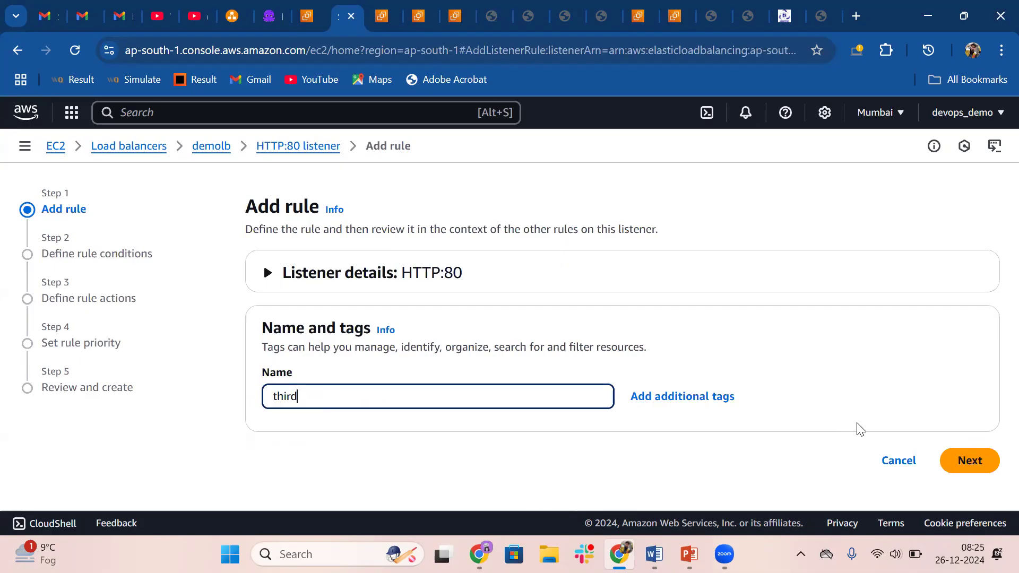
{"action": "left_click", "coordinate": [970, 460]}
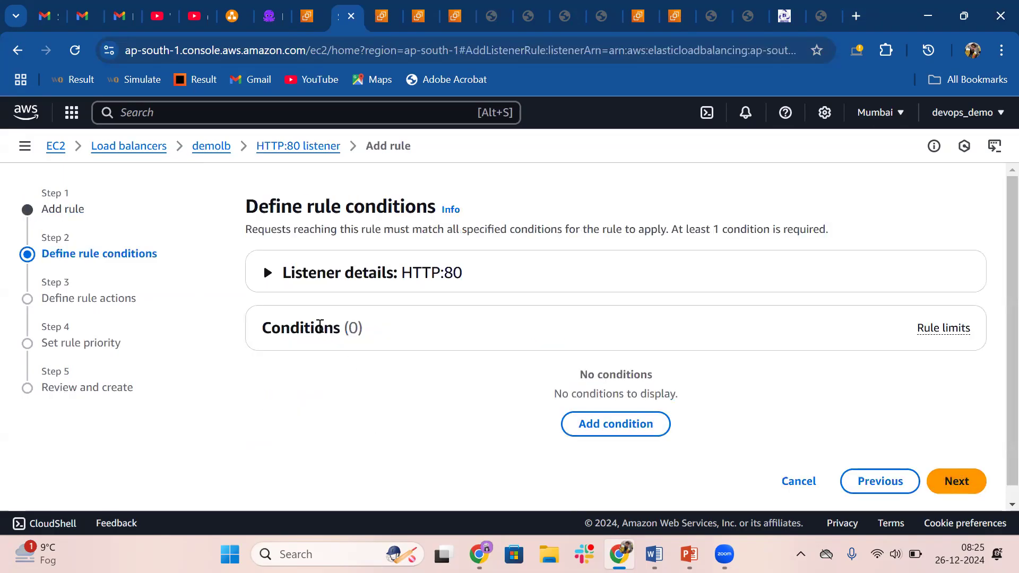
{"action": "left_click", "coordinate": [609, 425]}
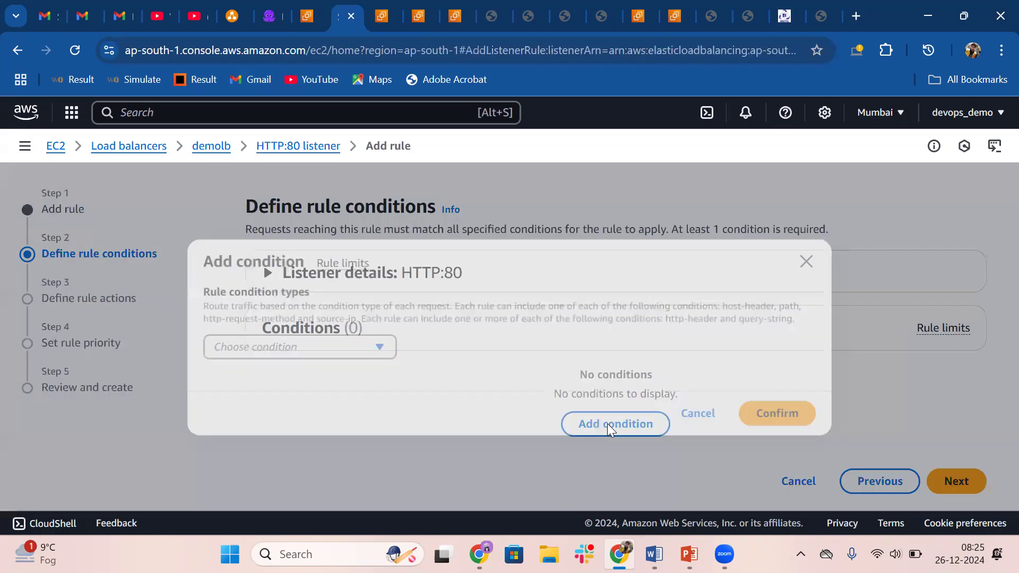
{"action": "left_click", "coordinate": [341, 355]}
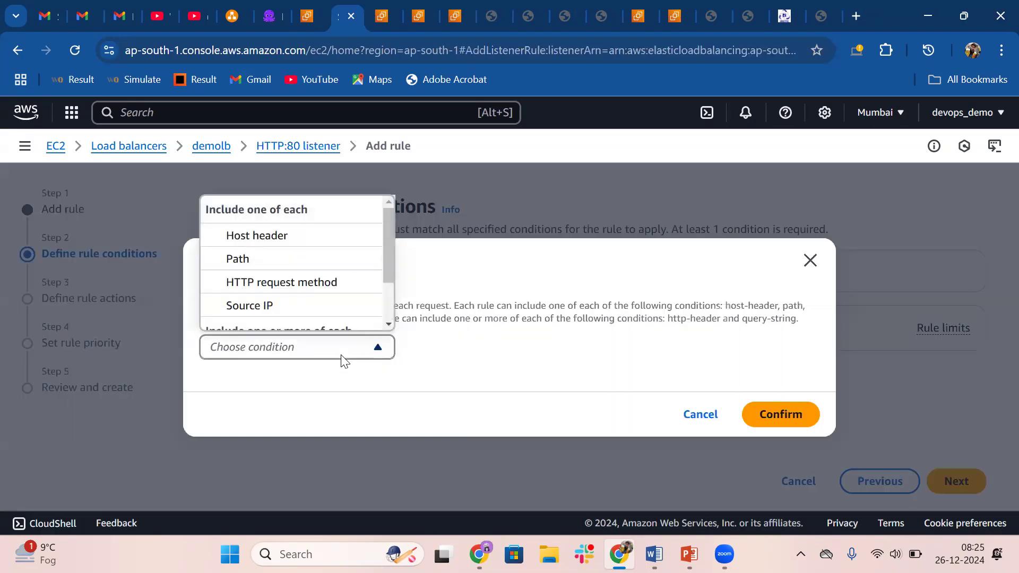
{"action": "left_click", "coordinate": [249, 260]}
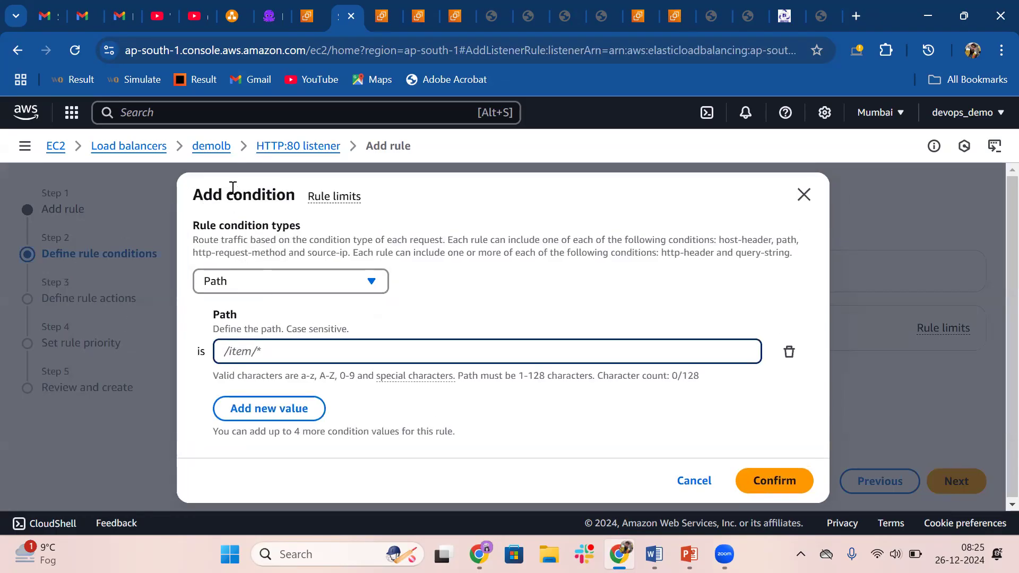
Set the Path condition's value to /third/, confirm it and proceed to the rule actions
{"action": "left_click", "coordinate": [287, 279]}
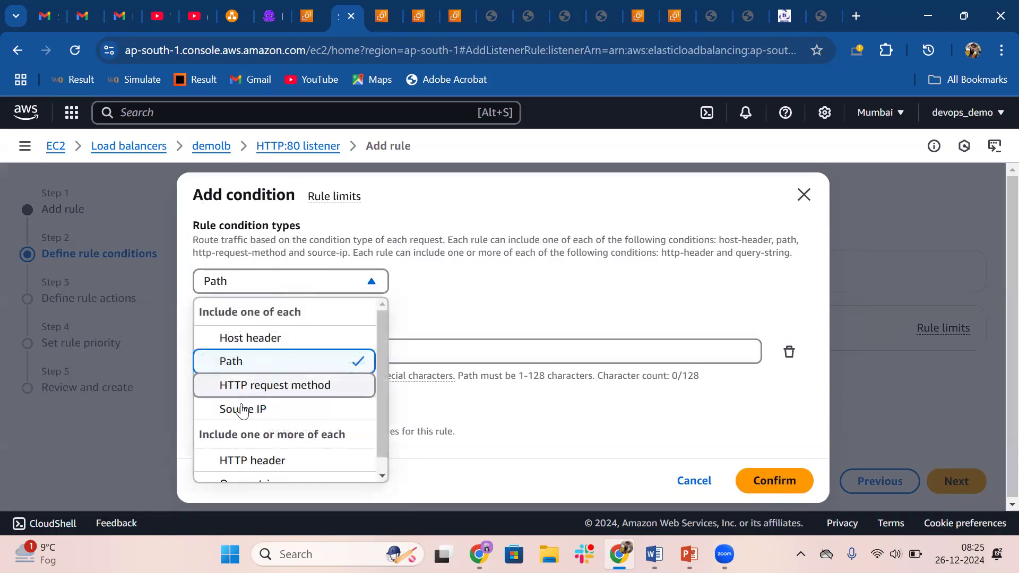
{"action": "left_click", "coordinate": [244, 362]}
{"action": "left_click", "coordinate": [271, 360]}
{"action": "type", "text": "/third/"}
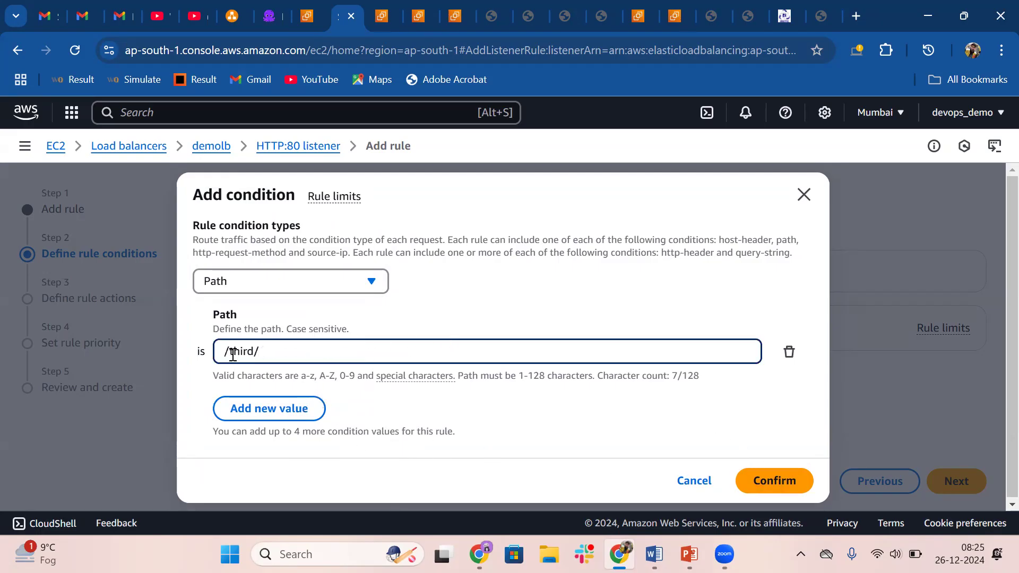
{"action": "left_click_drag", "start_coordinate": [225, 355], "coordinate": [254, 354]}
{"action": "left_click", "coordinate": [790, 481]}
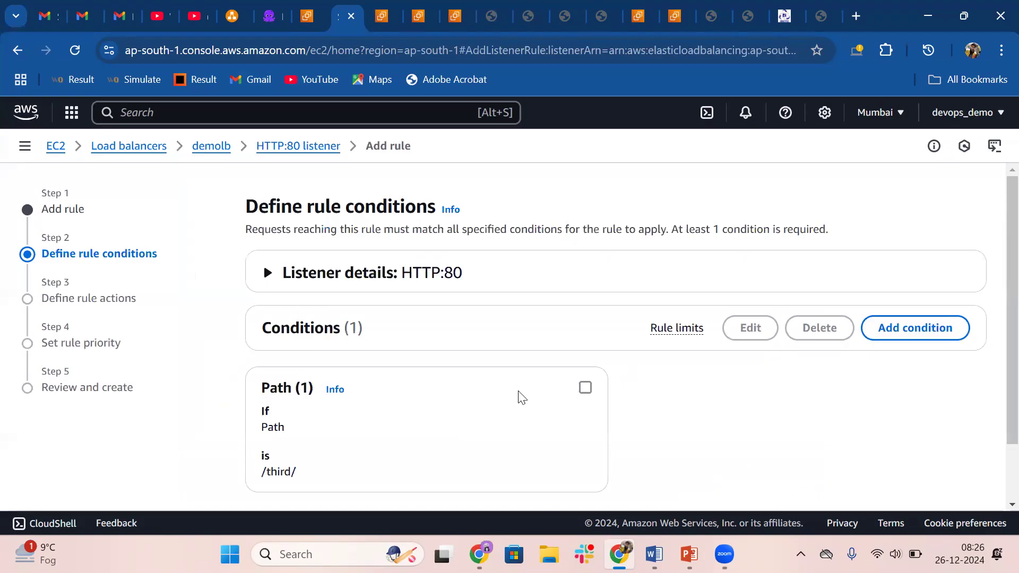
{"action": "scroll", "coordinate": [521, 399], "scroll_direction": "down", "scroll_amount": 2}
{"action": "left_click", "coordinate": [951, 466]}
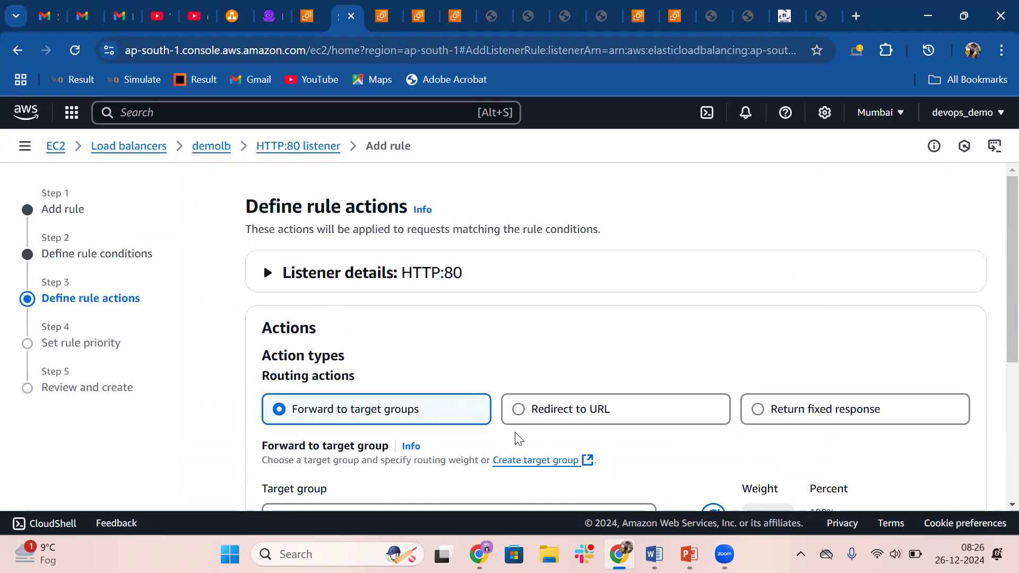
Forward the rule's matching requests to target group third and proceed to the rule priority
{"action": "scroll", "coordinate": [519, 439], "scroll_direction": "down", "scroll_amount": 4}
{"action": "left_click", "coordinate": [551, 319]}
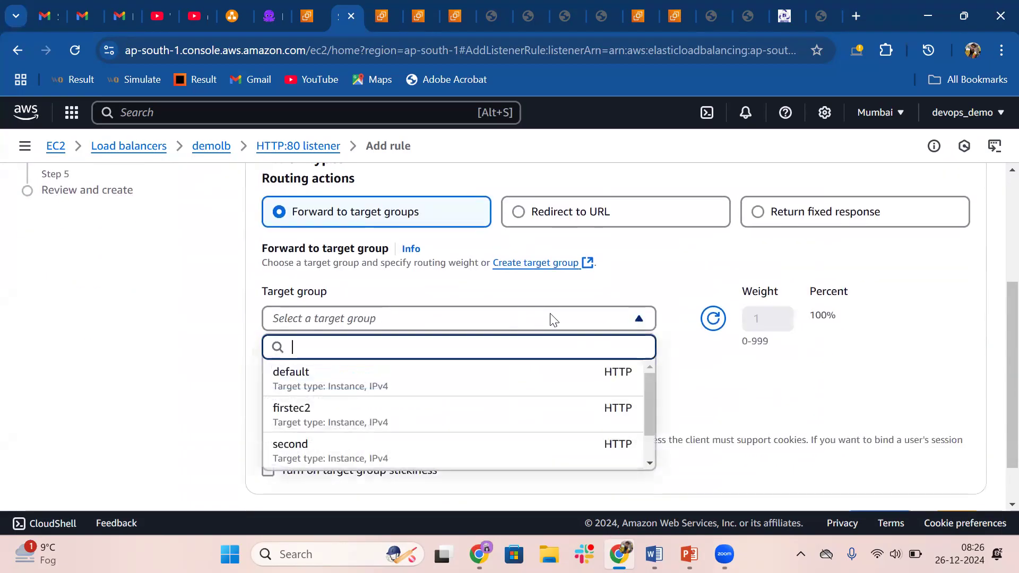
{"action": "scroll", "coordinate": [369, 419], "scroll_direction": "down", "scroll_amount": 1}
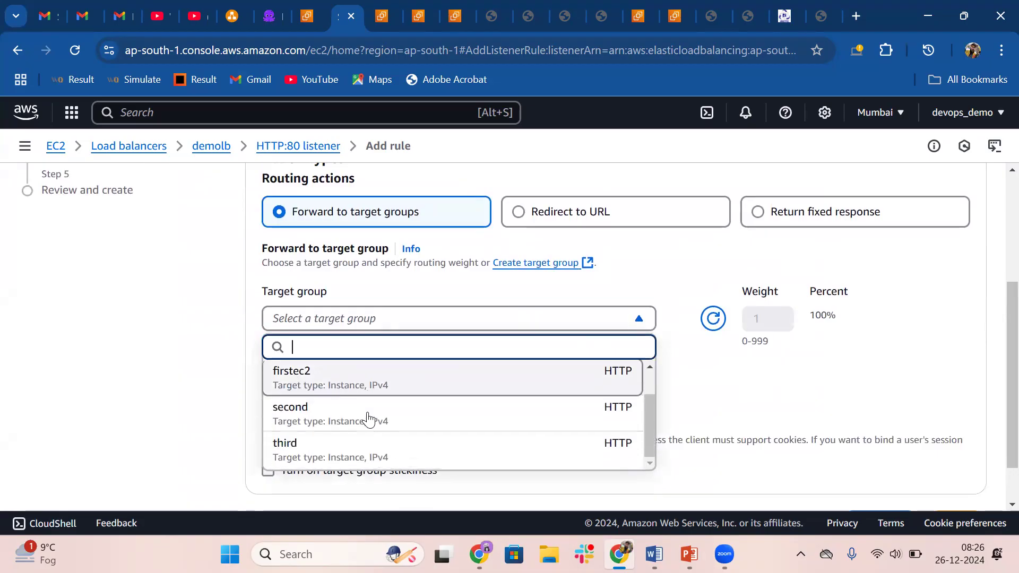
{"action": "left_click", "coordinate": [315, 451]}
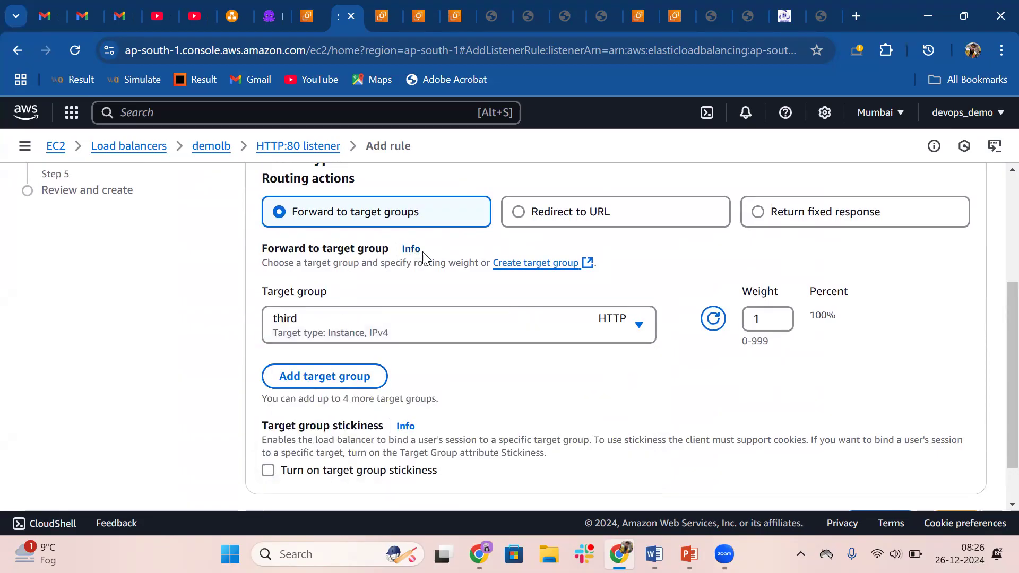
{"action": "scroll", "coordinate": [425, 257], "scroll_direction": "down", "scroll_amount": 1}
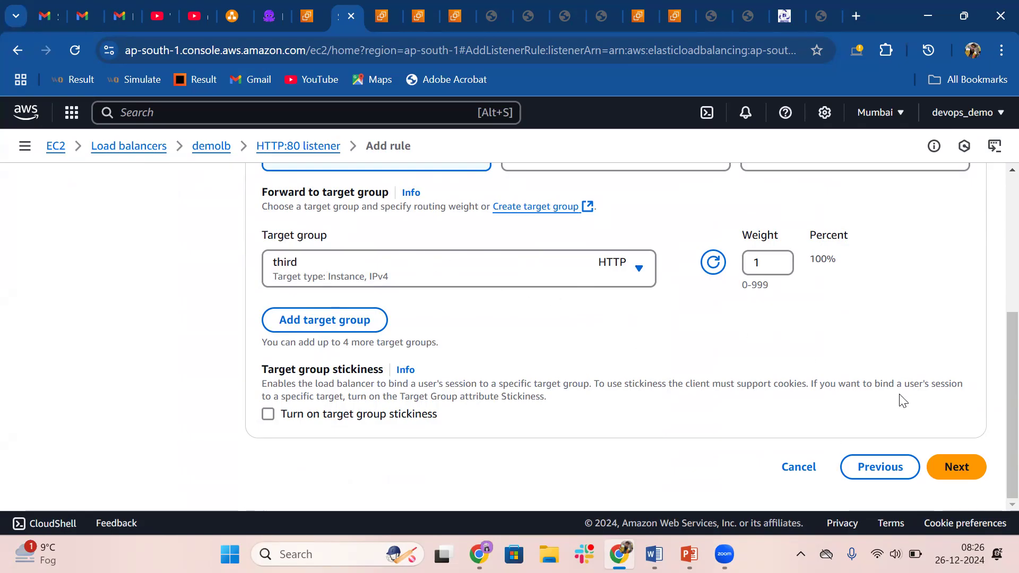
{"action": "left_click", "coordinate": [953, 467]}
Give the third rule priority 3 and create it on the HTTP:80 listener
{"action": "scroll", "coordinate": [544, 411], "scroll_direction": "down", "scroll_amount": 3}
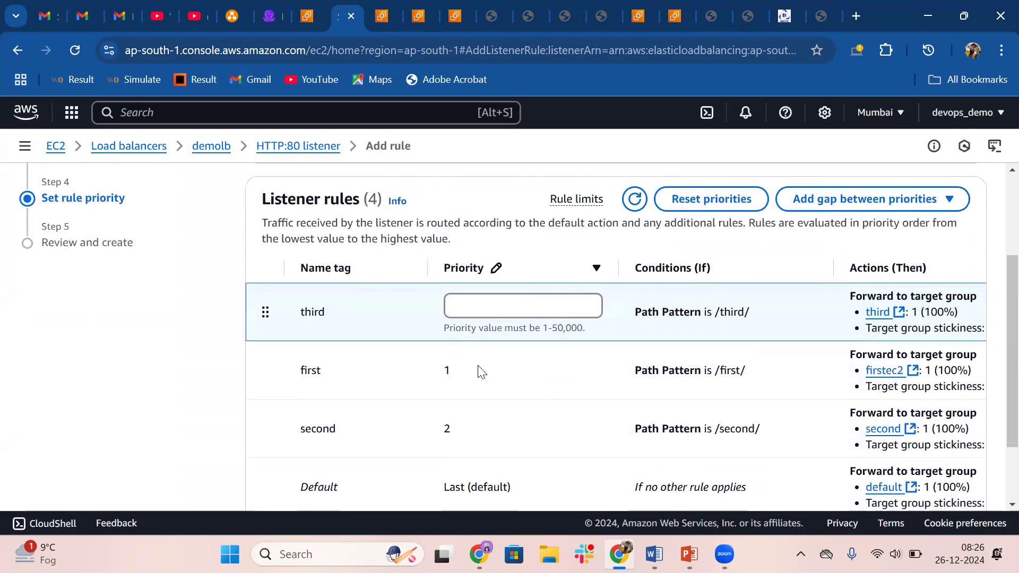
{"action": "left_click", "coordinate": [454, 313]}
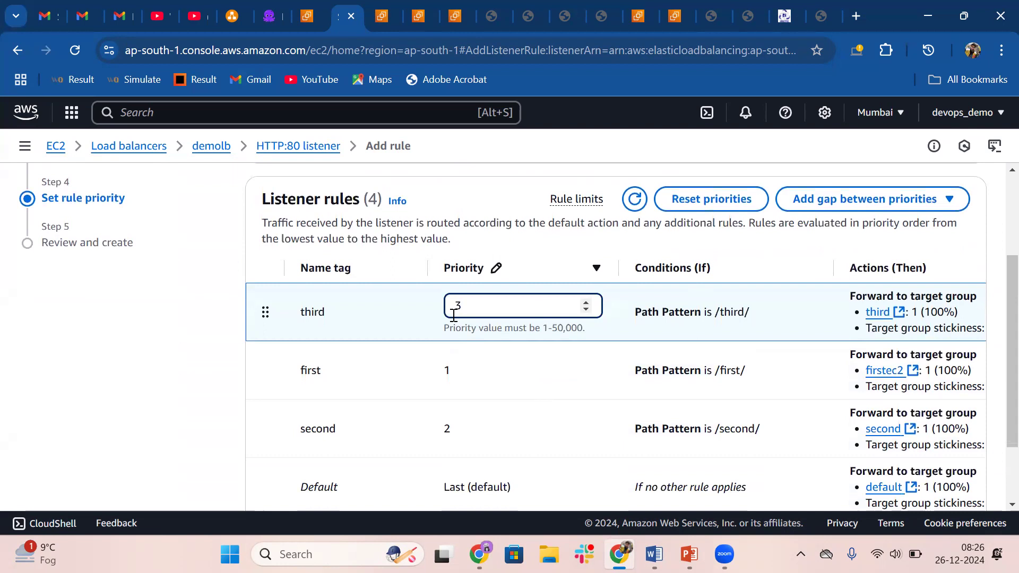
{"action": "scroll", "coordinate": [596, 371], "scroll_direction": "down", "scroll_amount": 2}
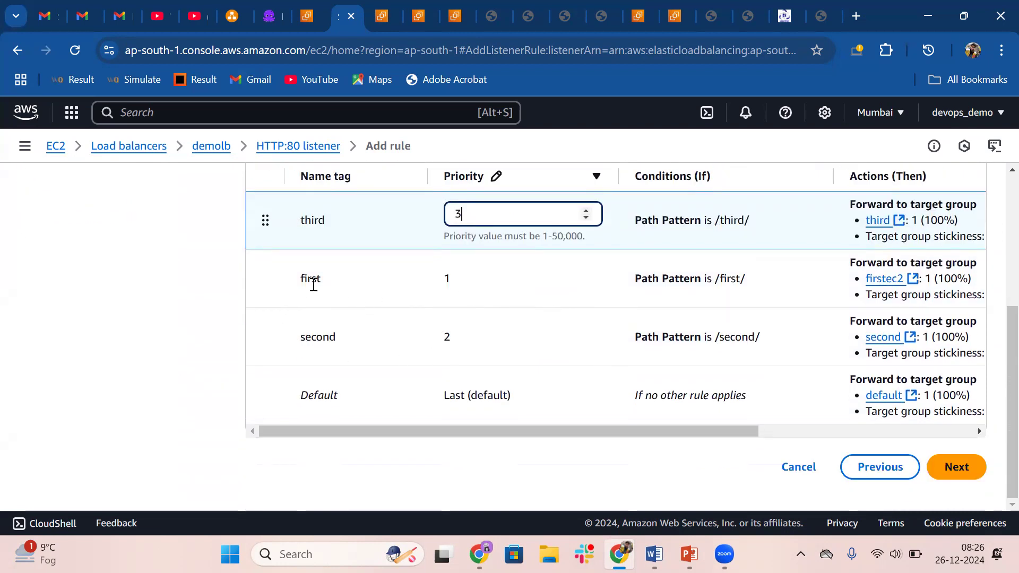
{"action": "left_click", "coordinate": [951, 467]}
{"action": "scroll", "coordinate": [563, 437], "scroll_direction": "down", "scroll_amount": 5}
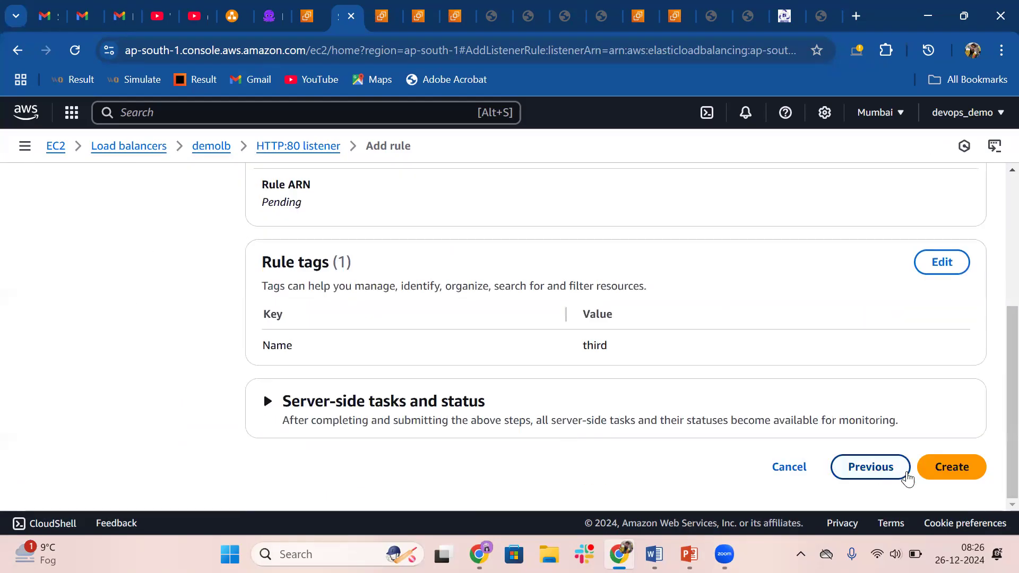
{"action": "left_click", "coordinate": [955, 475]}
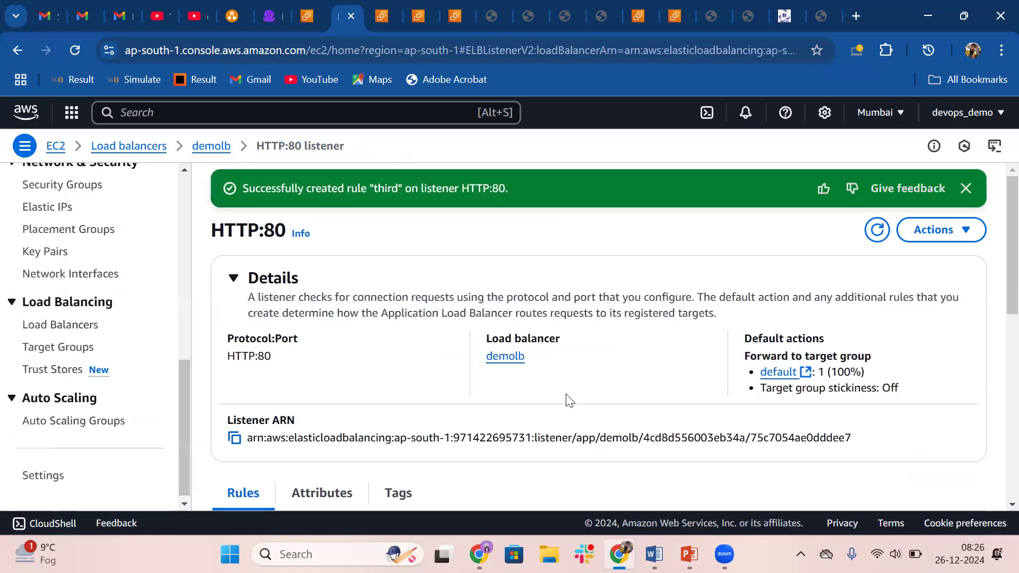
Open target group third from its listener rule and refresh the registered targets to check their health status
{"action": "scroll", "coordinate": [569, 401], "scroll_direction": "down", "scroll_amount": 5}
{"action": "scroll", "coordinate": [566, 399], "scroll_direction": "up", "scroll_amount": 1}
{"action": "scroll", "coordinate": [565, 399], "scroll_direction": "down", "scroll_amount": 1}
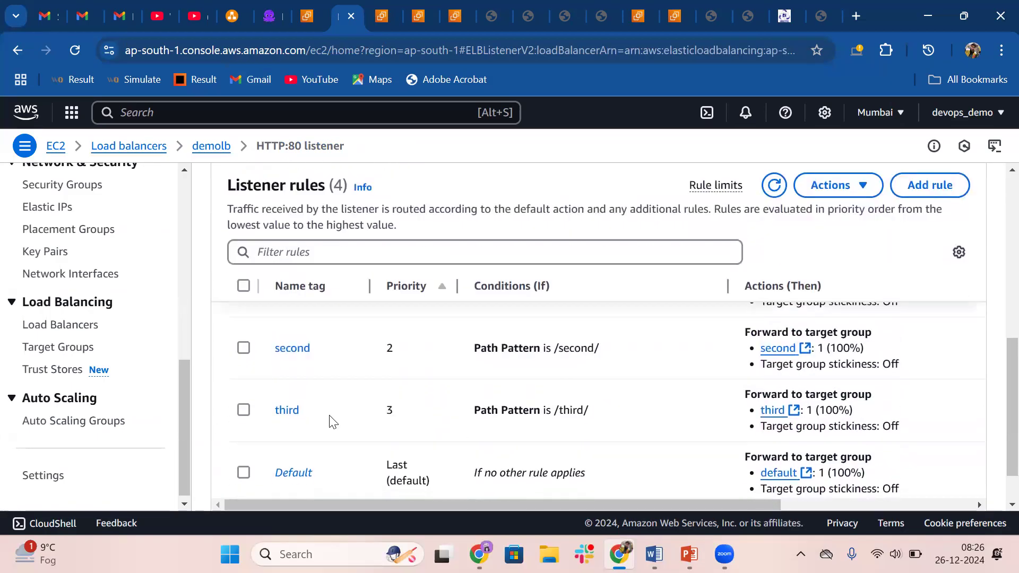
{"action": "left_click", "coordinate": [793, 416]}
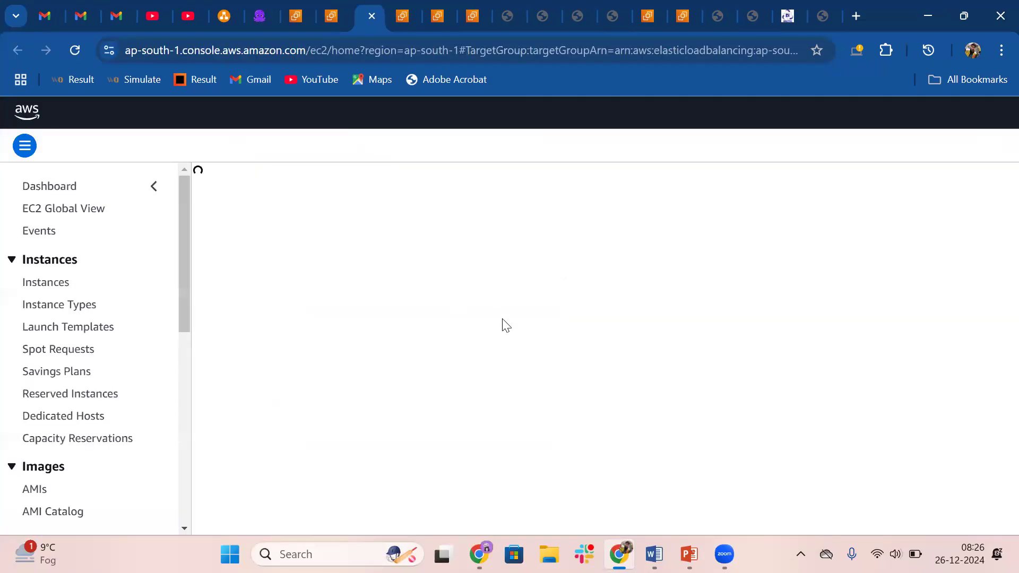
{"action": "scroll", "coordinate": [503, 319], "scroll_direction": "down", "scroll_amount": 4}
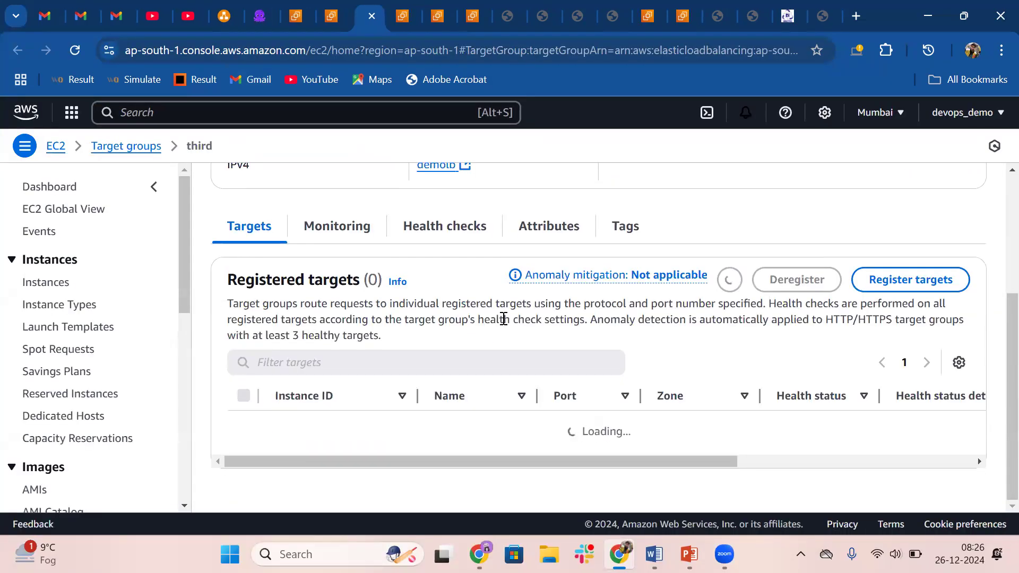
{"action": "scroll", "coordinate": [503, 325], "scroll_direction": "down", "scroll_amount": 3}
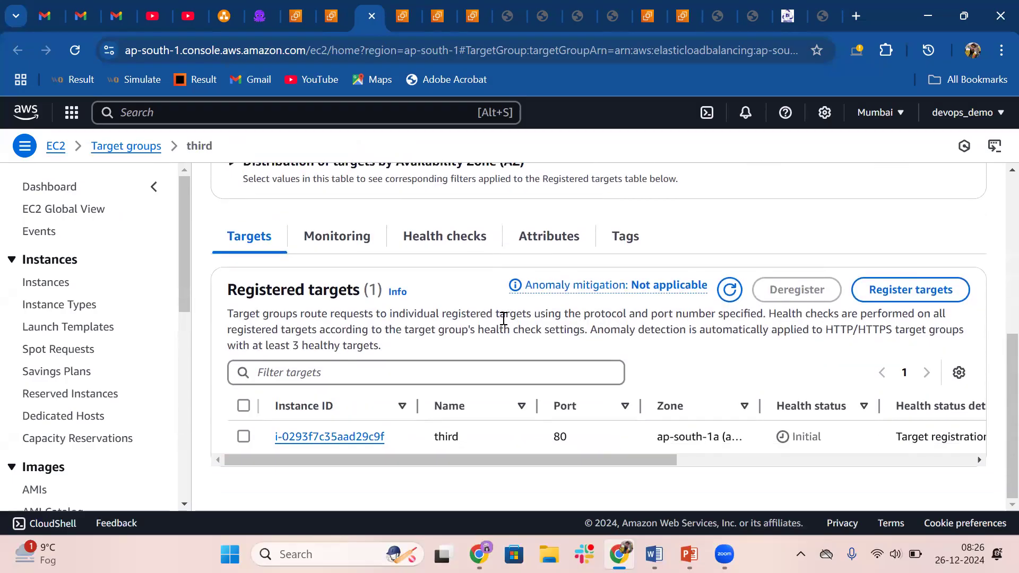
{"action": "left_click", "coordinate": [730, 290]}
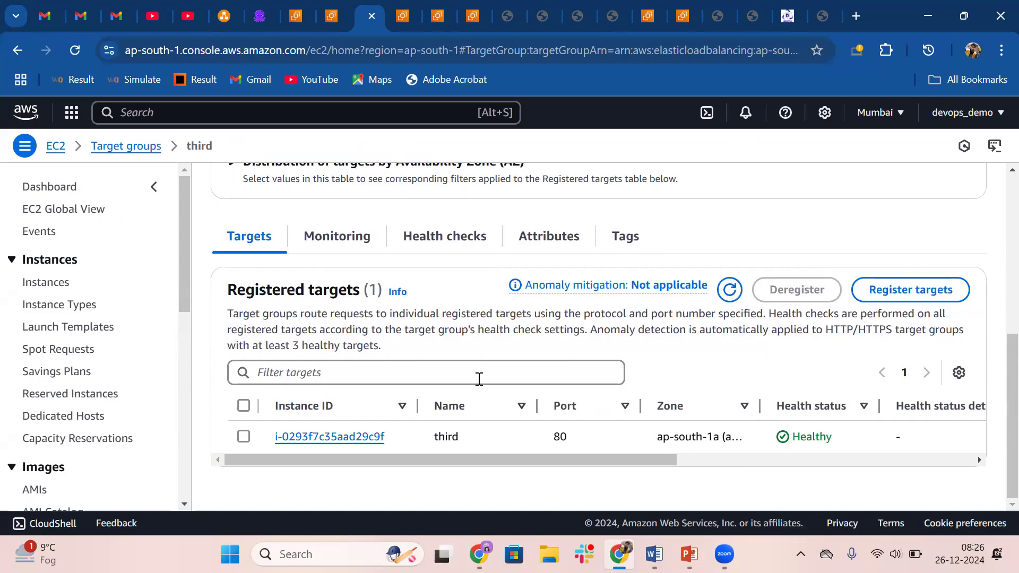
{"action": "scroll", "coordinate": [423, 393], "scroll_direction": "up", "scroll_amount": 3}
{"action": "scroll", "coordinate": [423, 394], "scroll_direction": "up", "scroll_amount": 3}
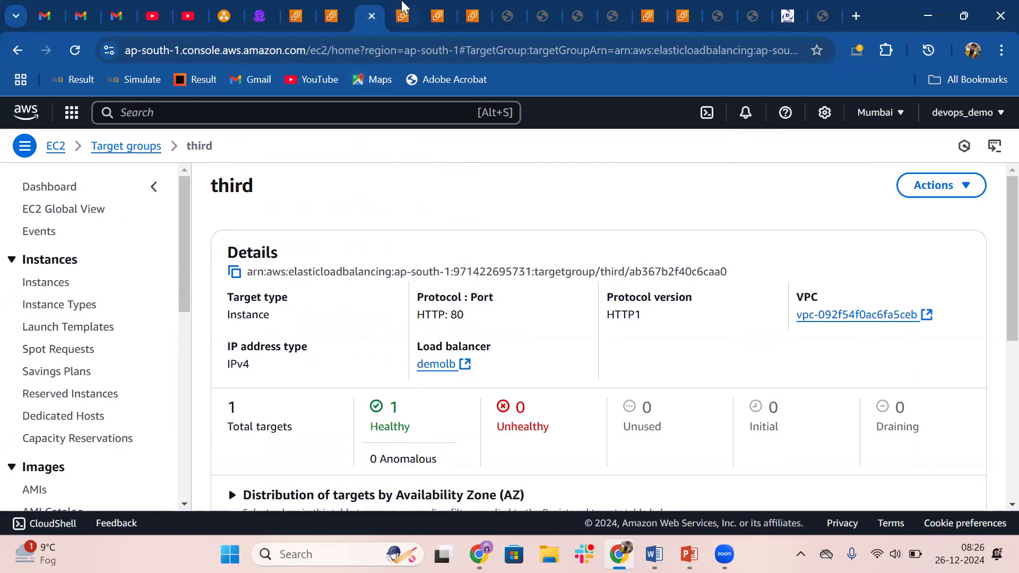
Return to the already open HTTP:80 listener page, refresh its rules and review their path patterns and target groups
{"action": "left_click", "coordinate": [404, 10]}
{"action": "scroll", "coordinate": [334, 414], "scroll_direction": "down", "scroll_amount": 6}
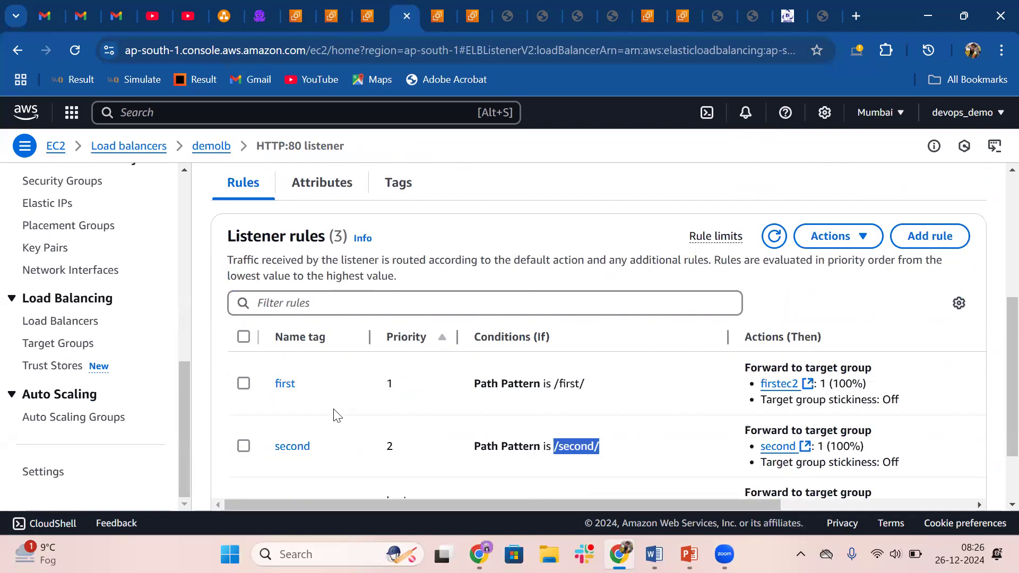
{"action": "left_click", "coordinate": [773, 187]}
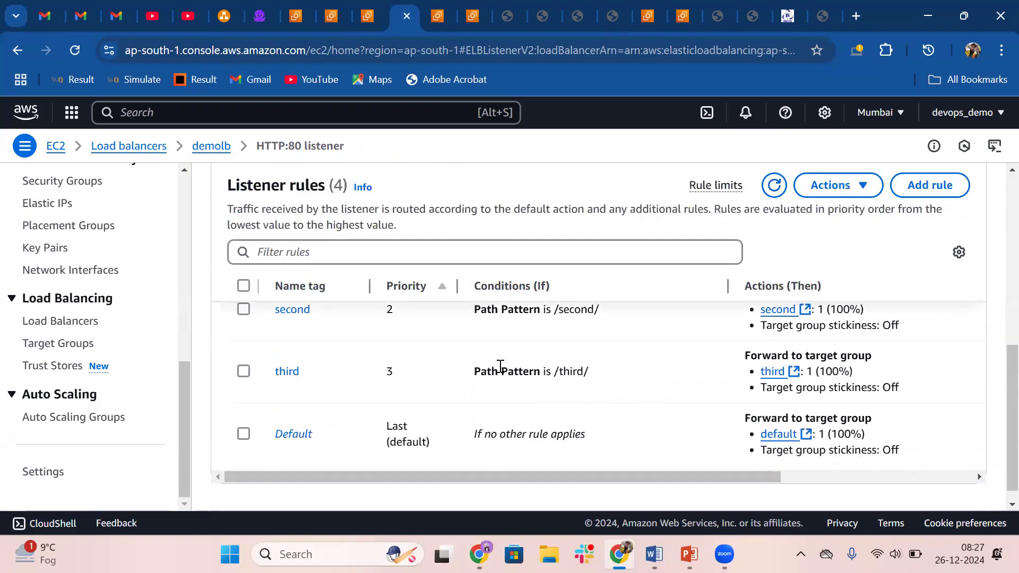
{"action": "scroll", "coordinate": [478, 340], "scroll_direction": "up", "scroll_amount": 6}
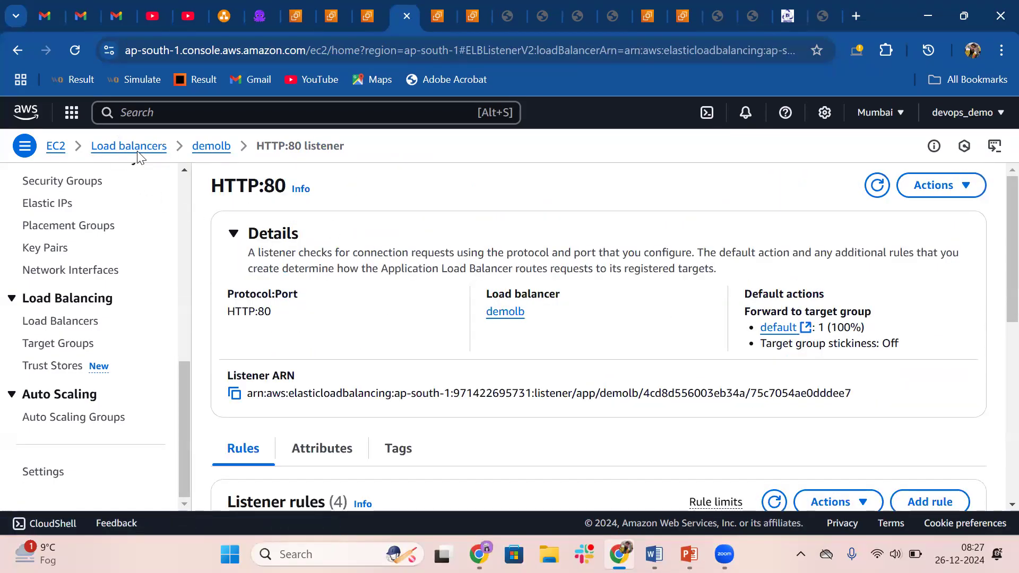
{"action": "scroll", "coordinate": [358, 306], "scroll_direction": "down", "scroll_amount": 5}
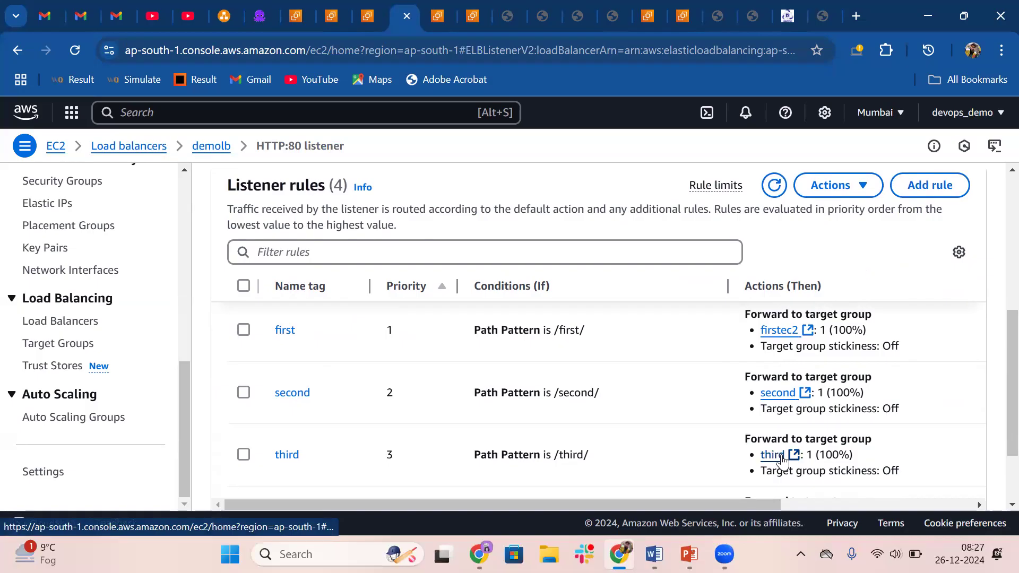
Recheck the health of target group third's registered instance and view that instance's own /third/ page
{"action": "left_click", "coordinate": [371, 12]}
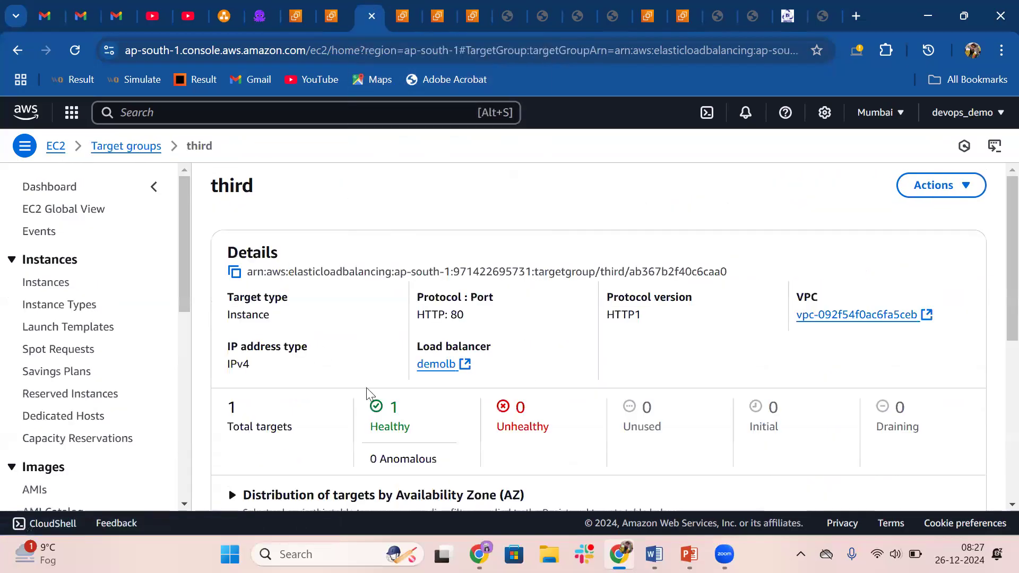
{"action": "scroll", "coordinate": [370, 393], "scroll_direction": "down", "scroll_amount": 6}
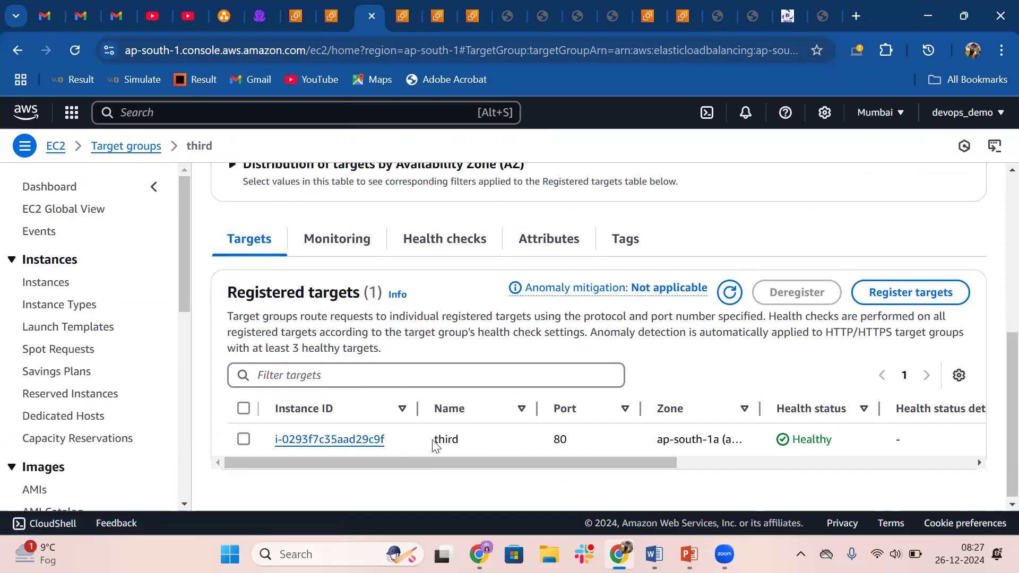
{"action": "left_click", "coordinate": [510, 13]}
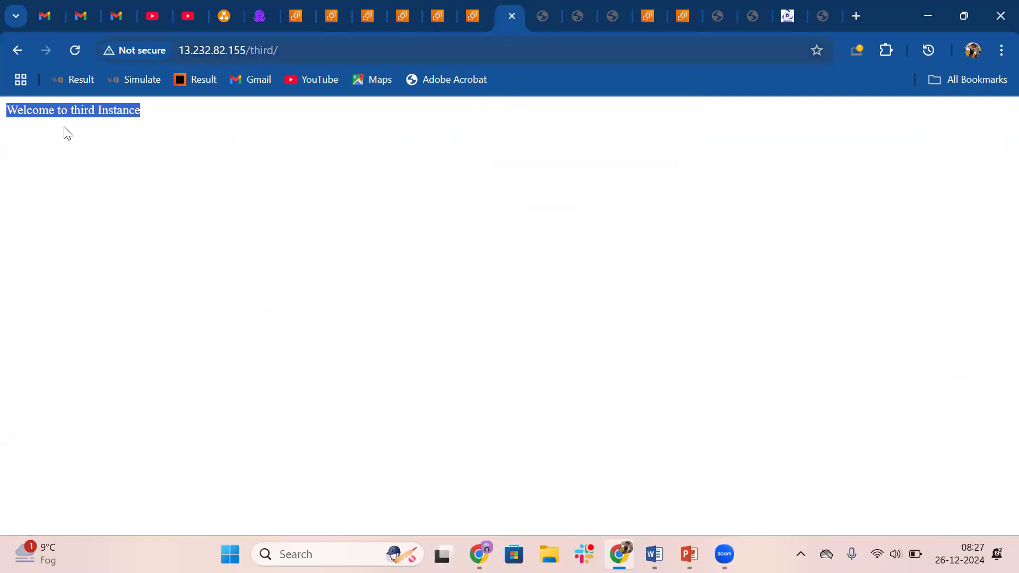
Test the new rule by loading the demolb load balancer's address with the path /third/ instead of /second/
{"action": "left_click", "coordinate": [824, 11]}
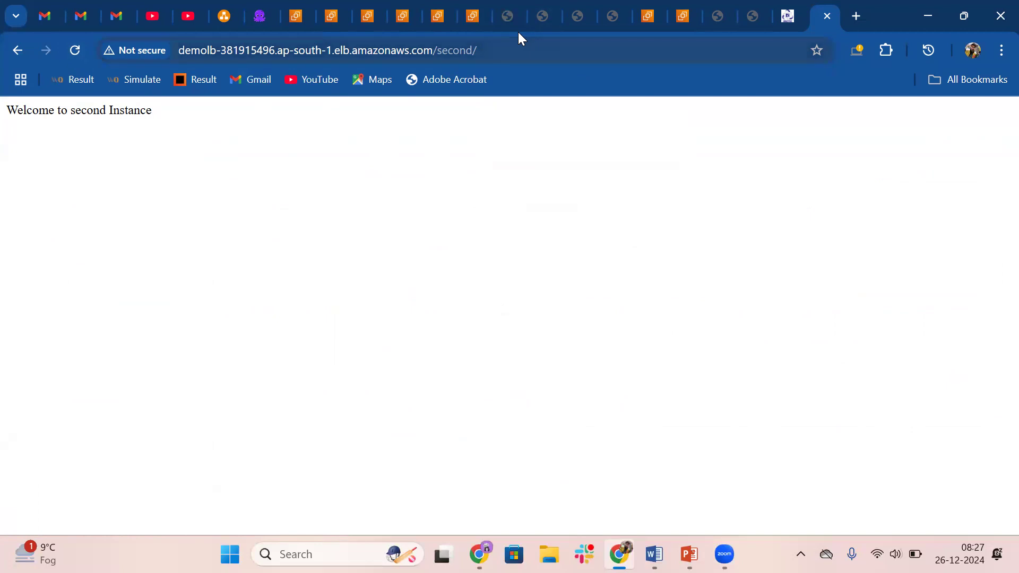
{"action": "left_click_drag", "start_coordinate": [474, 50], "coordinate": [438, 50]}
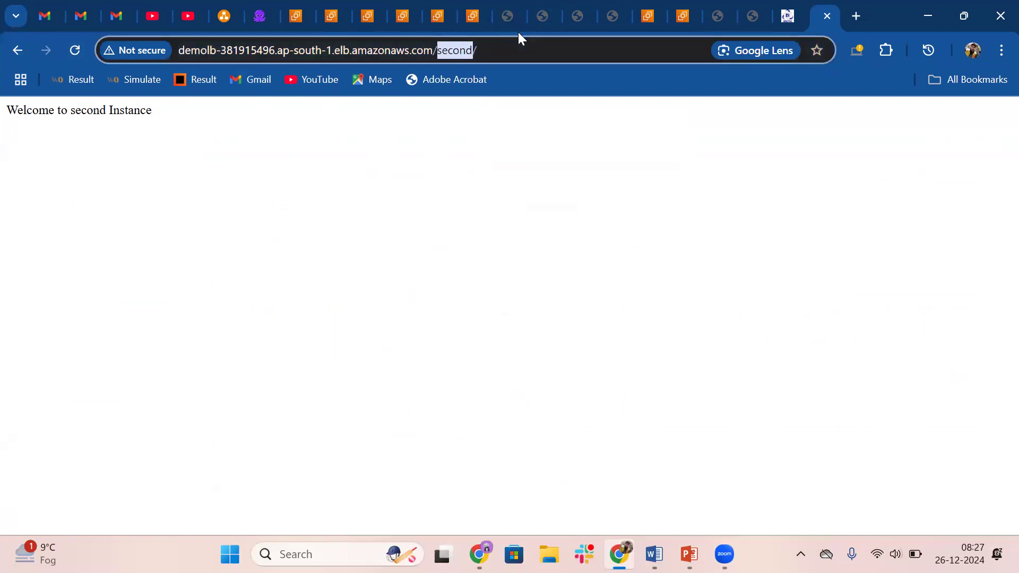
{"action": "key", "text": "BackSpace"}
{"action": "type", "text": "thir"}
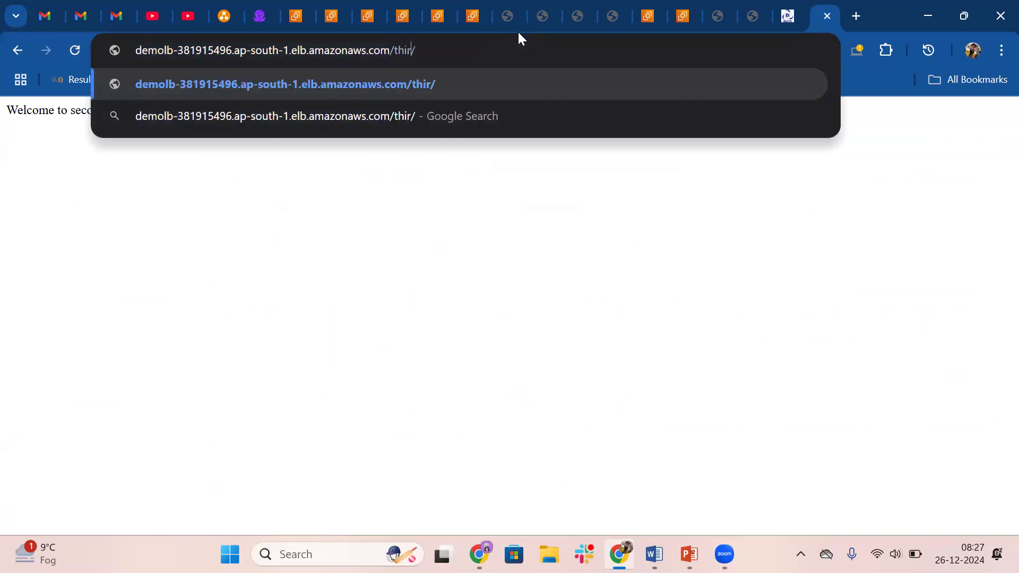
{"action": "type", "text": "d"}
{"action": "key", "text": "Return"}
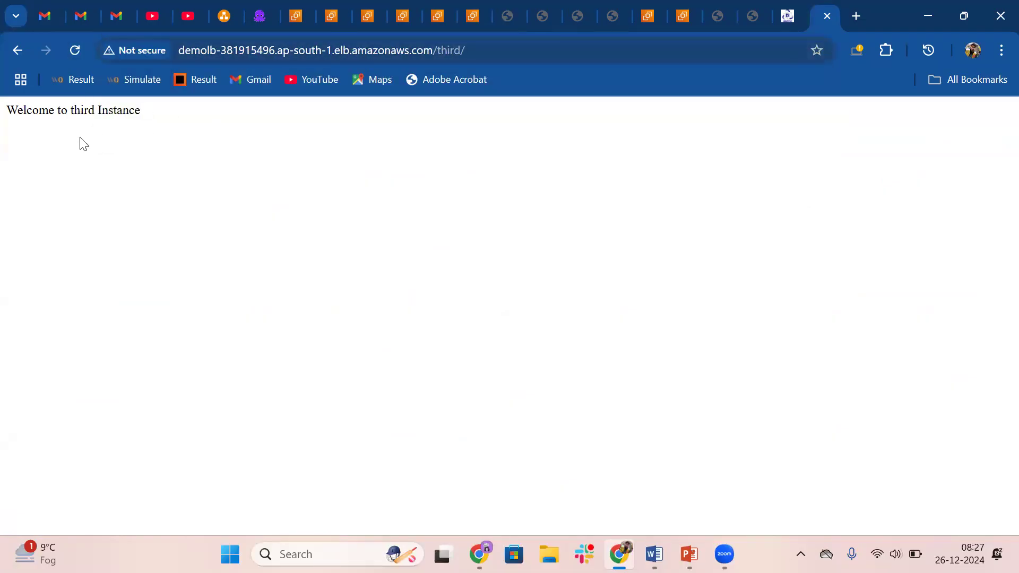
Compare the welcome text on the loaded page with the /third/ path in the load balancer's address
{"action": "left_click_drag", "start_coordinate": [6, 111], "coordinate": [175, 129]}
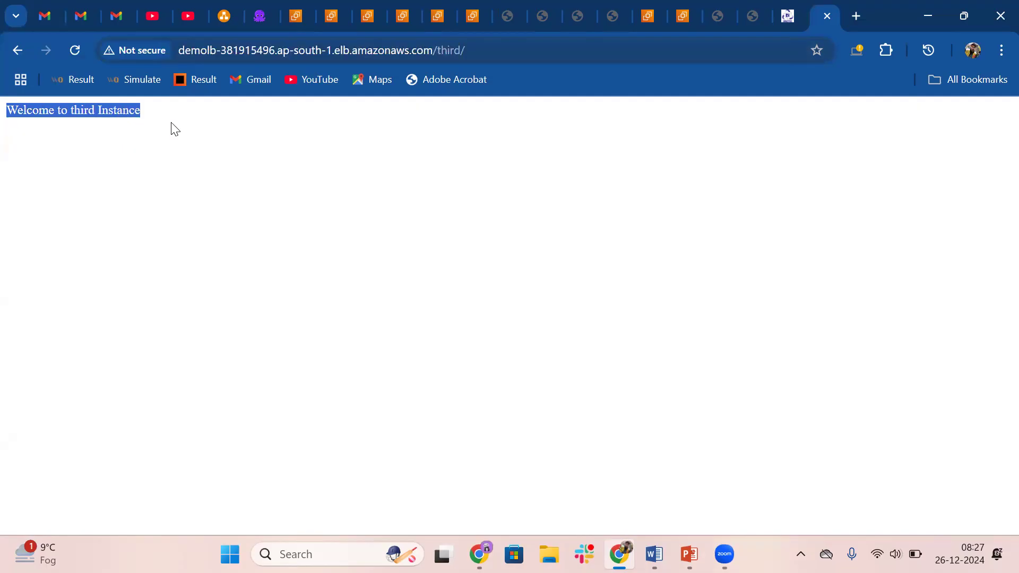
{"action": "left_click", "coordinate": [171, 123]}
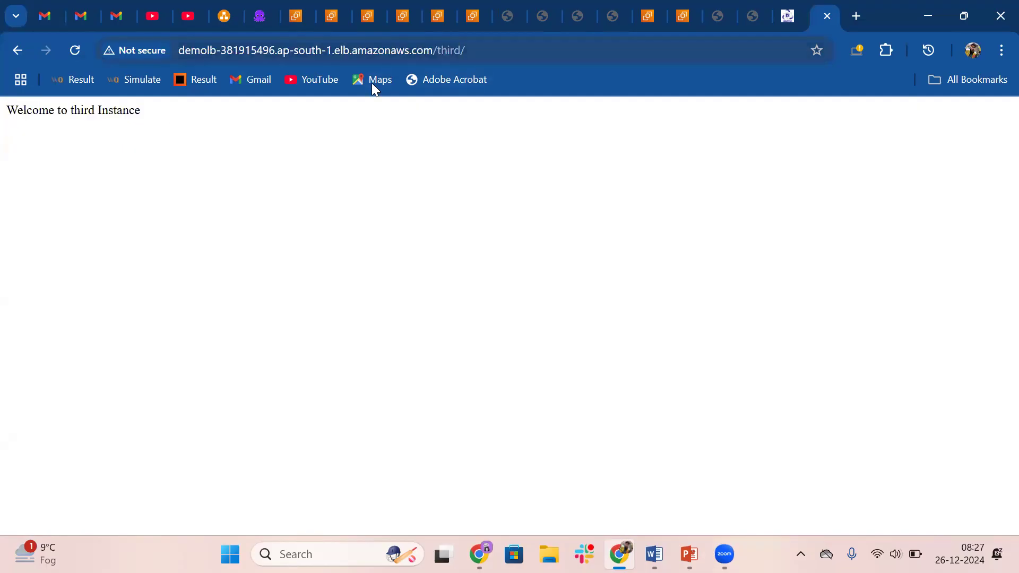
{"action": "left_click_drag", "start_coordinate": [468, 51], "coordinate": [454, 51]}
{"action": "key", "text": "shift+Left"}
{"action": "key", "text": "shift+Left"}
{"action": "key", "text": "shift+Left"}
{"action": "key", "text": "shift+Left"}
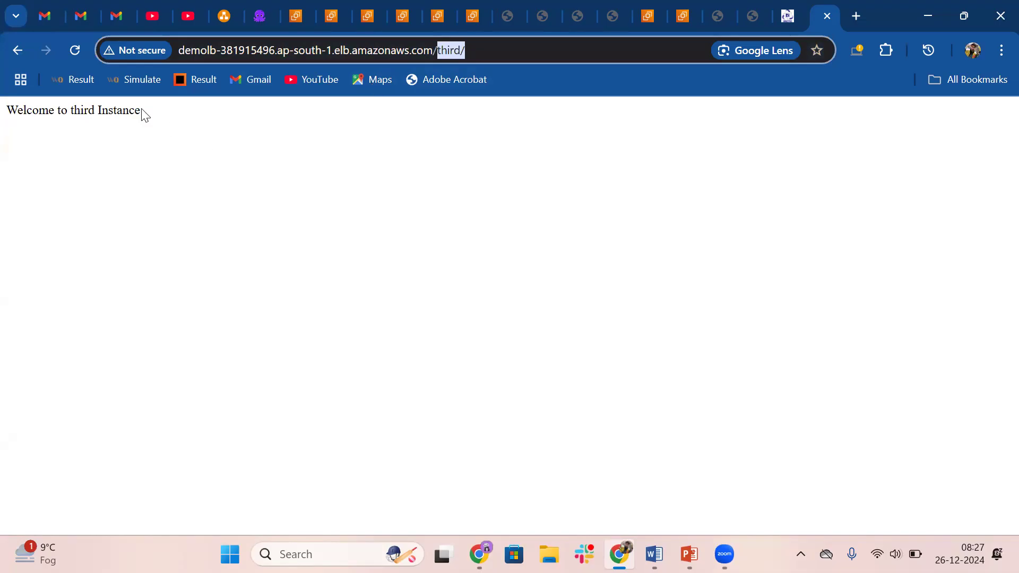
{"action": "left_click", "coordinate": [124, 110]}
{"action": "left_click_drag", "start_coordinate": [141, 109], "coordinate": [1, 121]}
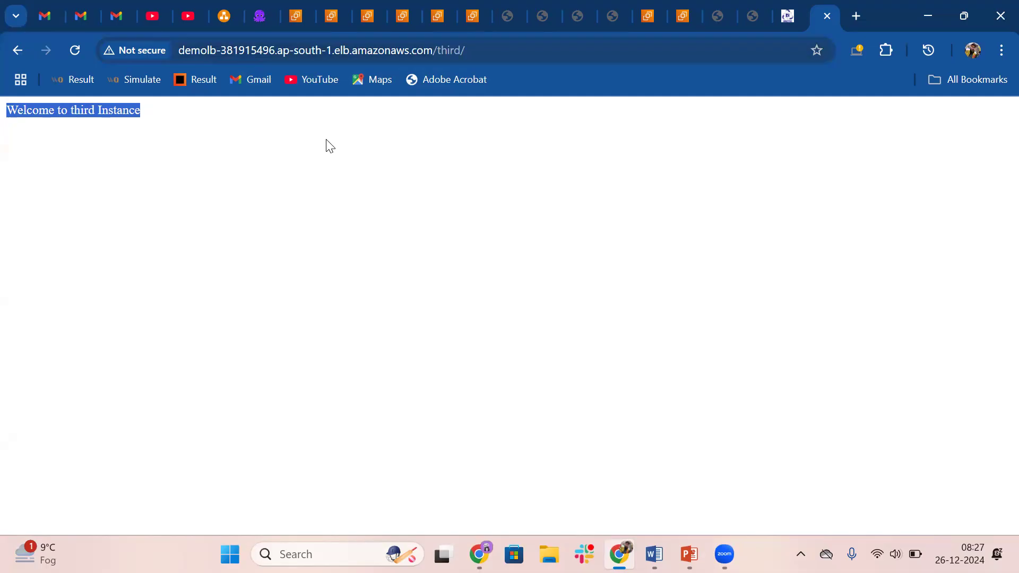
Review target group third's details, then the HTTP:80 listener's details and the path pattern and target group of each rule
{"action": "left_click", "coordinate": [370, 7]}
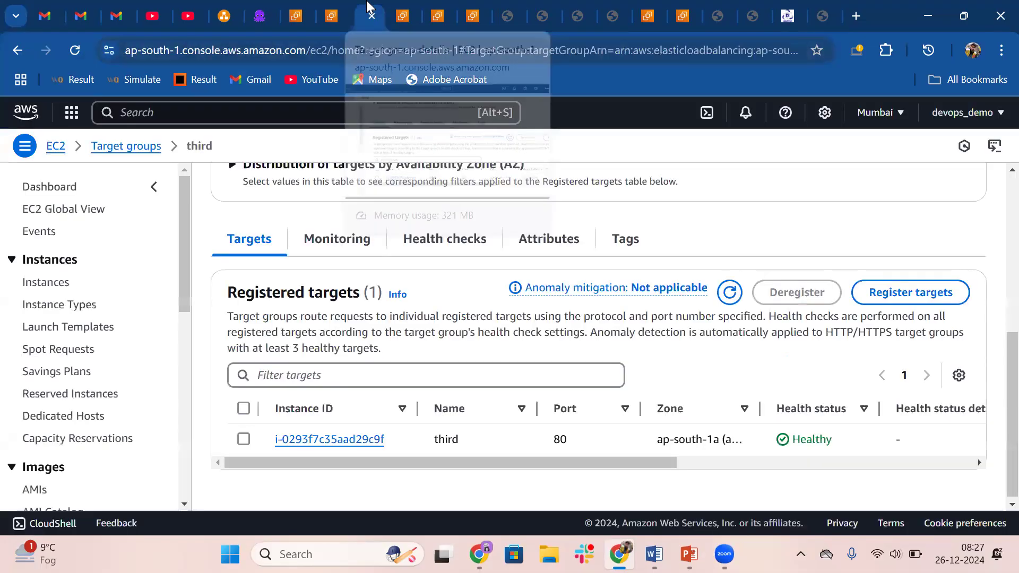
{"action": "scroll", "coordinate": [405, 250], "scroll_direction": "up", "scroll_amount": 5}
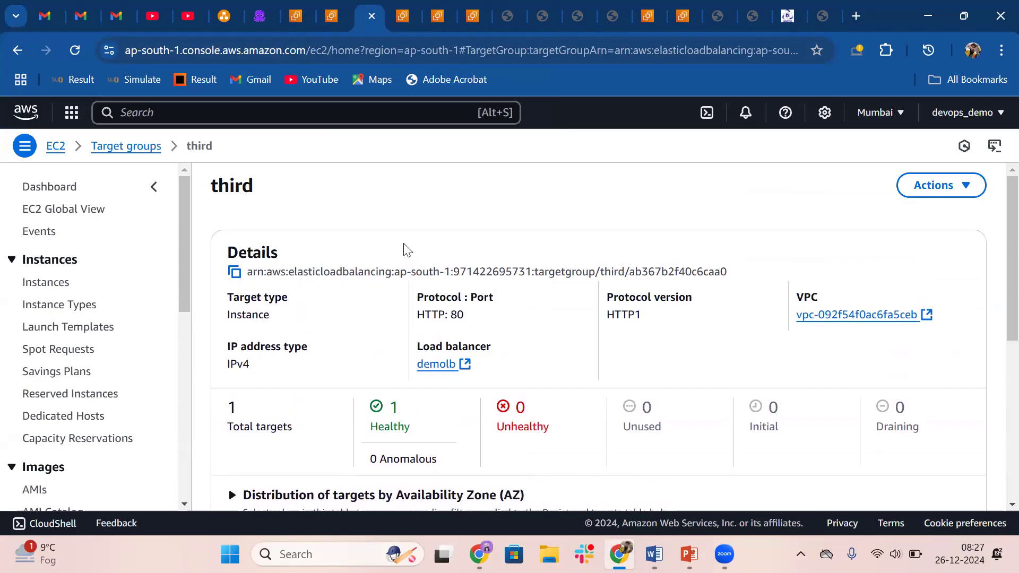
{"action": "left_click", "coordinate": [408, 7]}
{"action": "scroll", "coordinate": [363, 223], "scroll_direction": "up", "scroll_amount": 5}
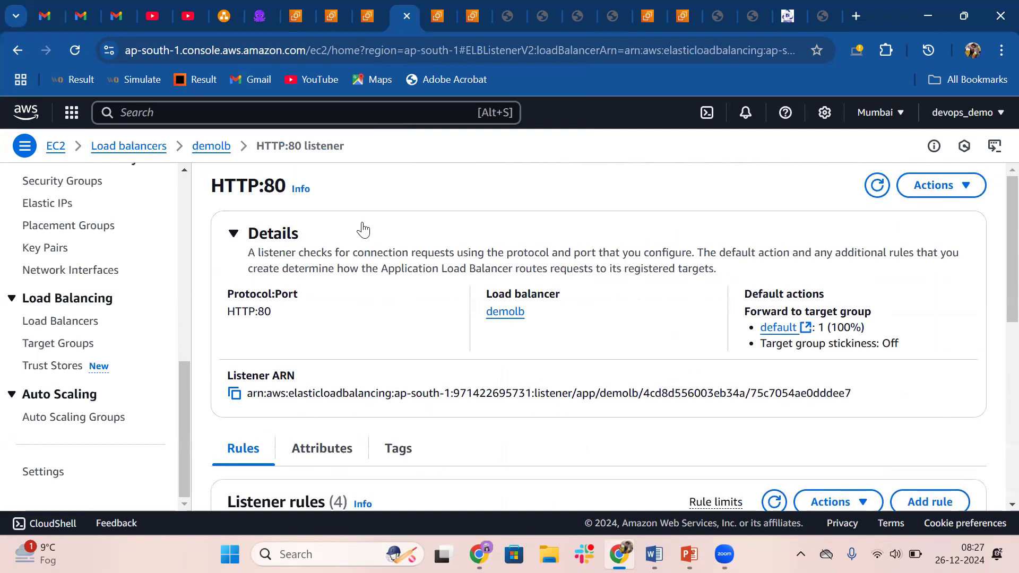
{"action": "scroll", "coordinate": [363, 229], "scroll_direction": "down", "scroll_amount": 5}
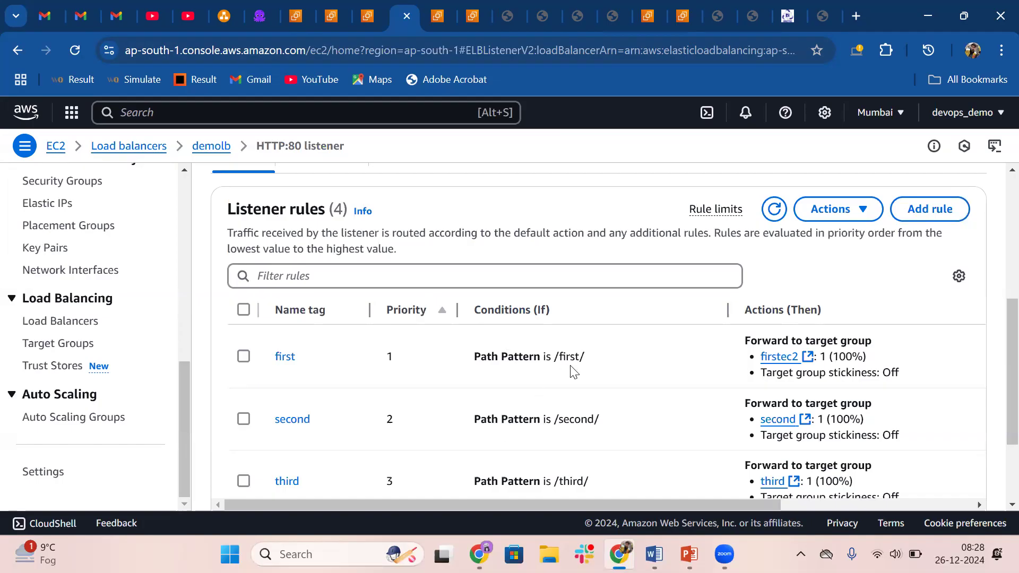
{"action": "scroll", "coordinate": [571, 372], "scroll_direction": "down", "scroll_amount": 2}
{"action": "scroll", "coordinate": [572, 366], "scroll_direction": "up", "scroll_amount": 4}
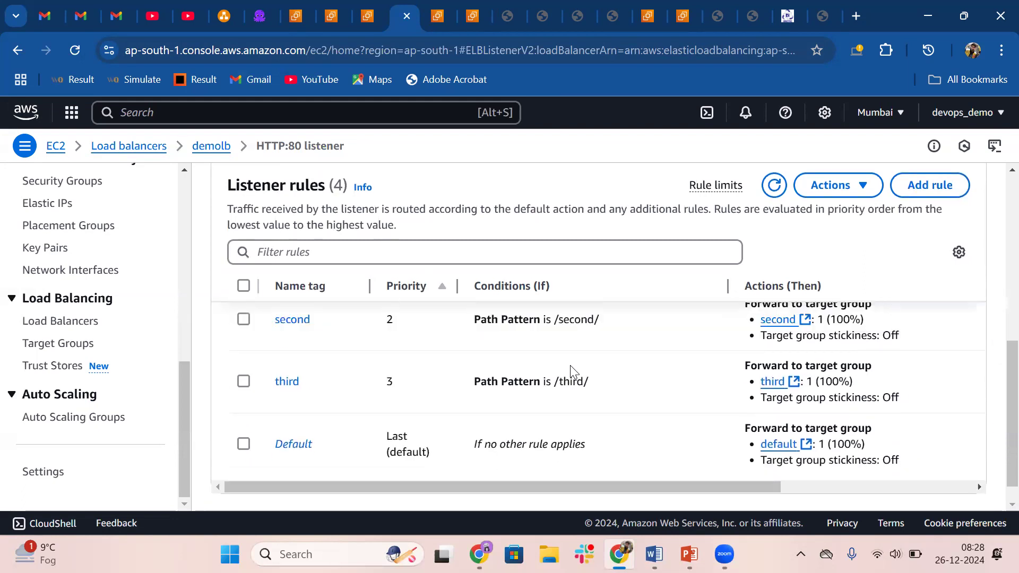
{"action": "scroll", "coordinate": [571, 365], "scroll_direction": "up", "scroll_amount": 4}
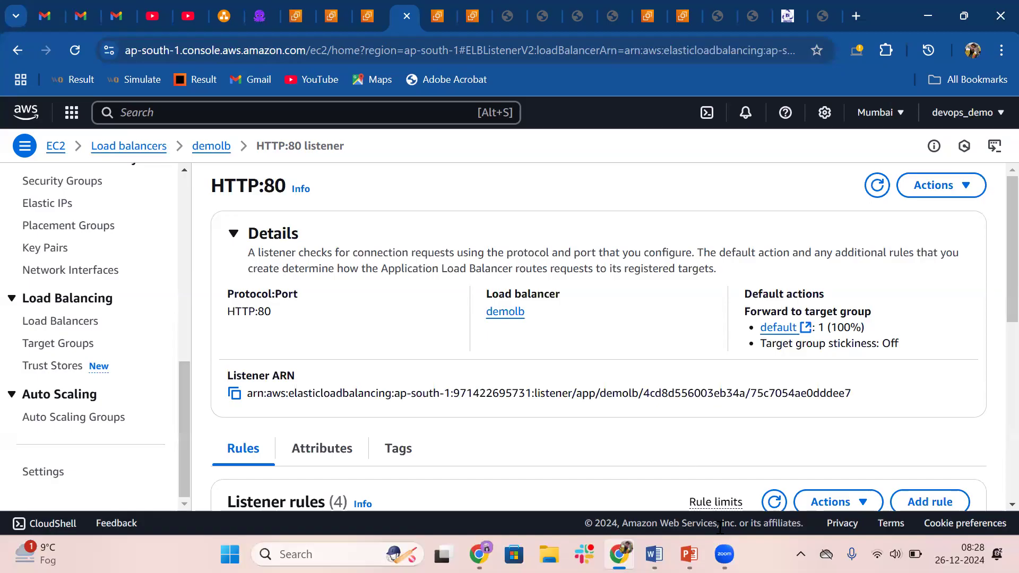
{"action": "mouse_move", "coordinate": [725, 554]}
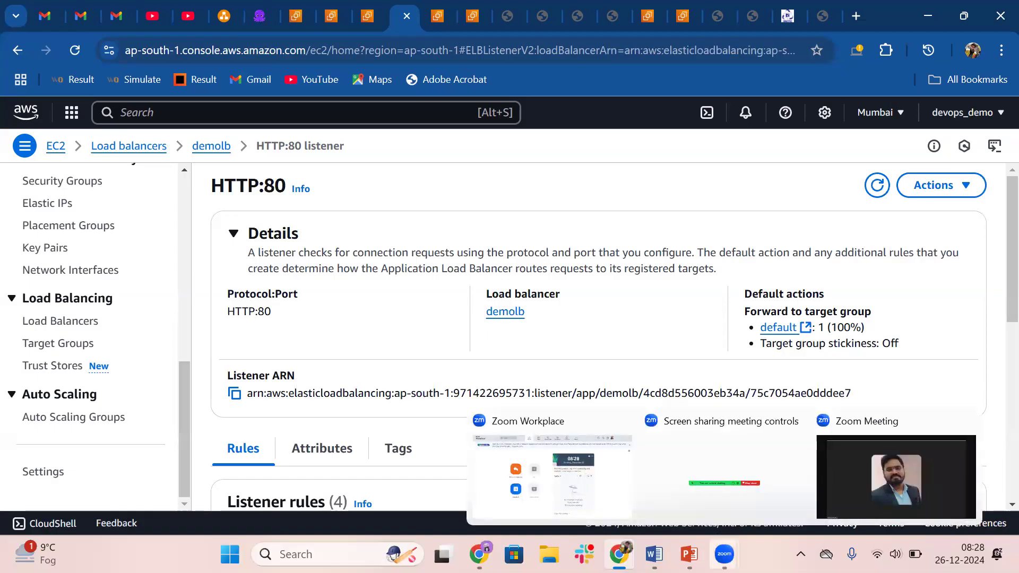
{"action": "left_click", "coordinate": [890, 452]}
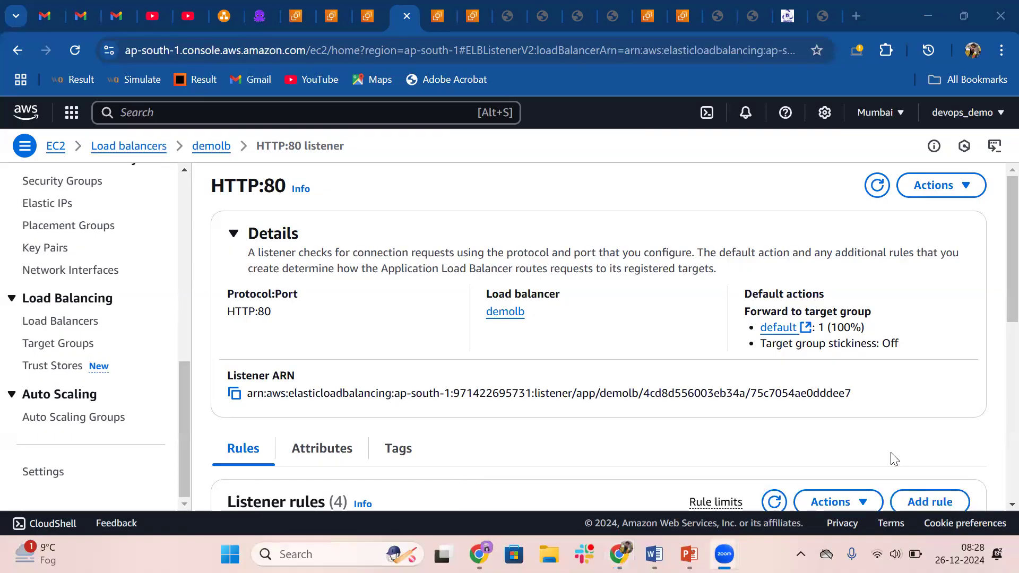